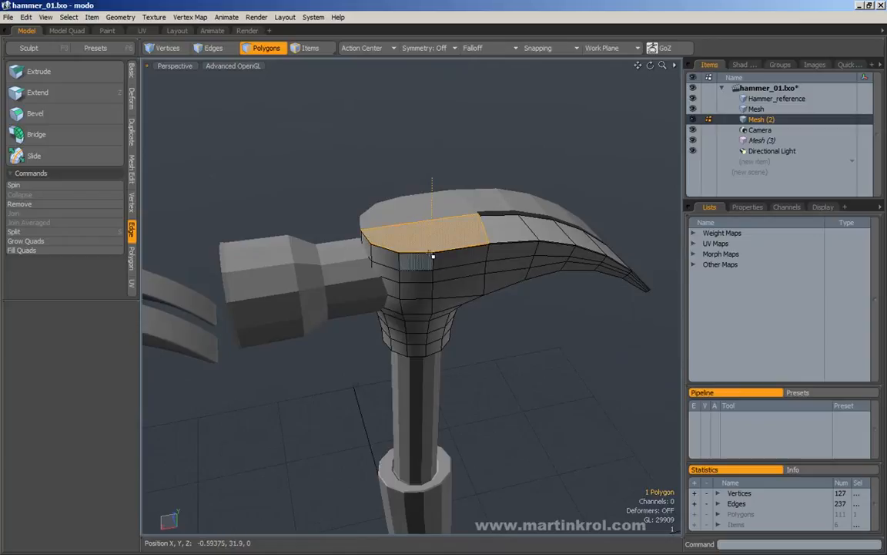
Examine the half hammer head from several angles, comparing its polygon cage with the smoothed subdivision surface.
{"action": "left_click_drag", "start_coordinate": [483, 223], "coordinate": [455, 164], "text": "alt"}
{"action": "left_click_drag", "start_coordinate": [455, 164], "coordinate": [480, 179]}
{"action": "mouse_move", "coordinate": [481, 179]}
{"action": "left_mouse_down", "text": "alt"}
{"action": "mouse_move", "coordinate": [495, 183]}
{"action": "mouse_move", "coordinate": [482, 176]}
{"action": "left_mouse_up", "text": "alt"}
{"action": "left_click", "coordinate": [442, 261]}
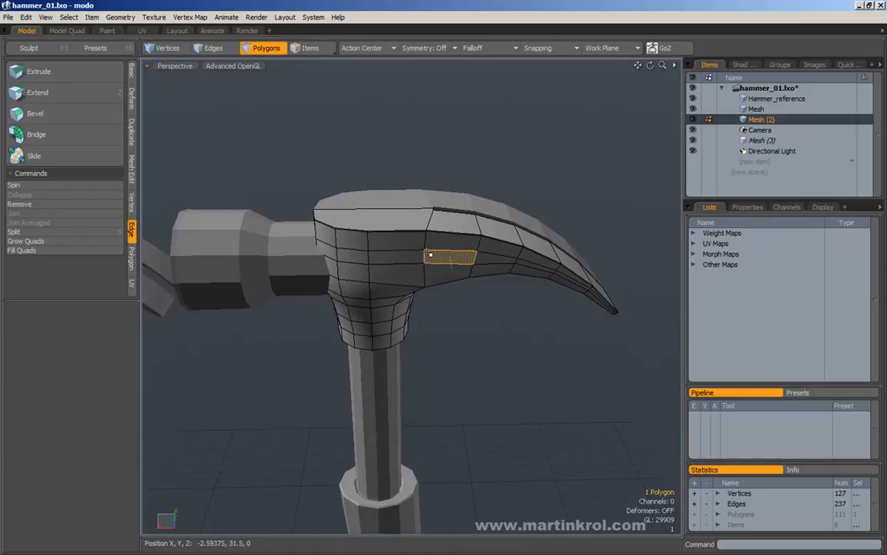
{"action": "left_click", "coordinate": [530, 171]}
{"action": "left_click_drag", "start_coordinate": [484, 201], "coordinate": [458, 217], "text": "alt"}
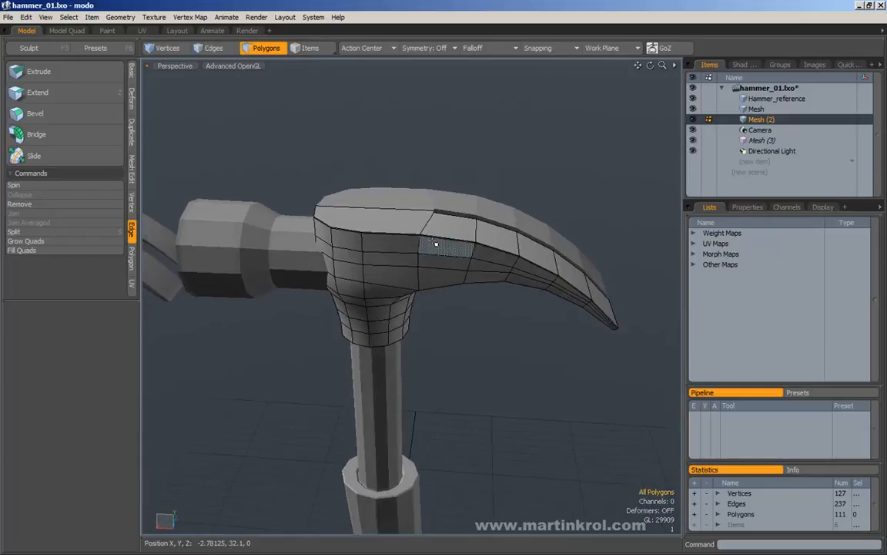
{"action": "left_click_drag", "start_coordinate": [382, 224], "coordinate": [428, 189], "text": "alt"}
{"action": "key", "text": "Tab"}
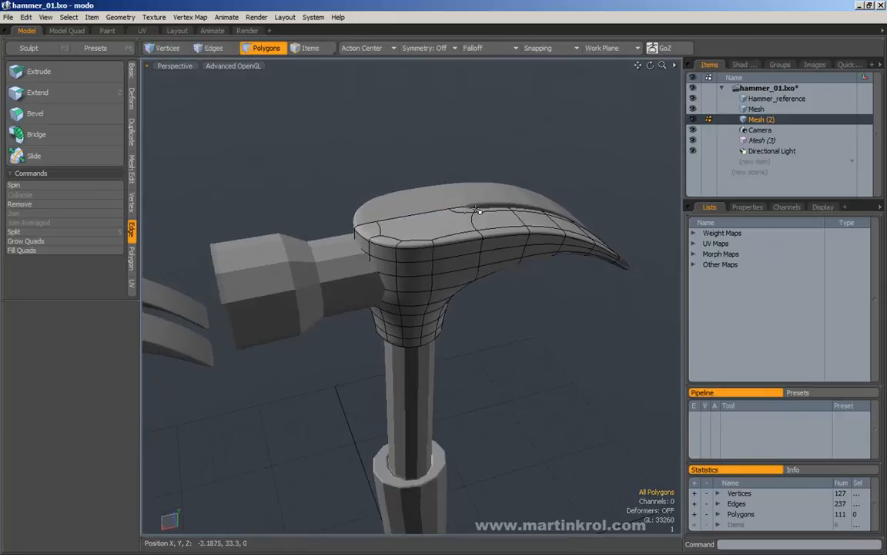
{"action": "left_click_drag", "start_coordinate": [454, 255], "coordinate": [422, 255], "text": "alt"}
{"action": "key", "text": "Tab"}
{"action": "key", "text": "Tab"}
{"action": "key", "text": "Tab"}
{"action": "key", "text": "Tab"}
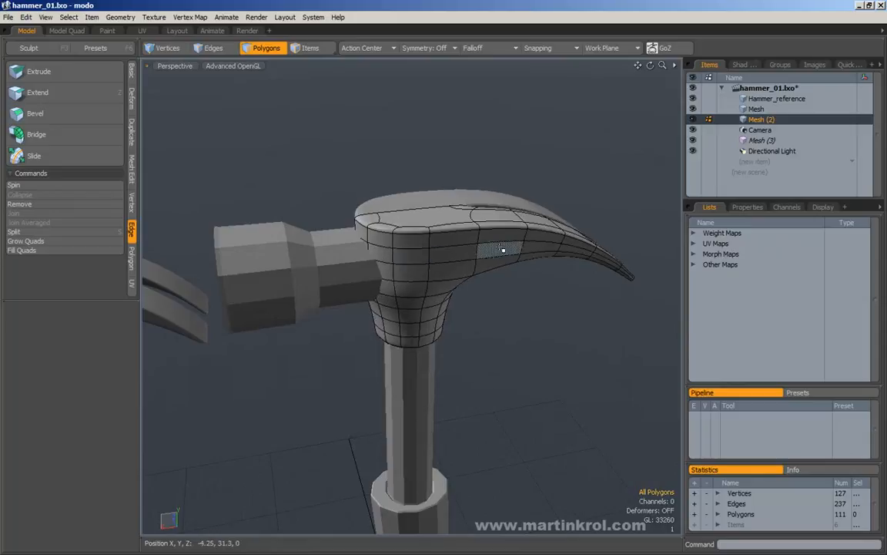
Inspect the head's large top polygon, the start of the claw slot and the claw tip with subdivision on.
{"action": "left_click_drag", "start_coordinate": [494, 246], "coordinate": [415, 255], "text": "alt"}
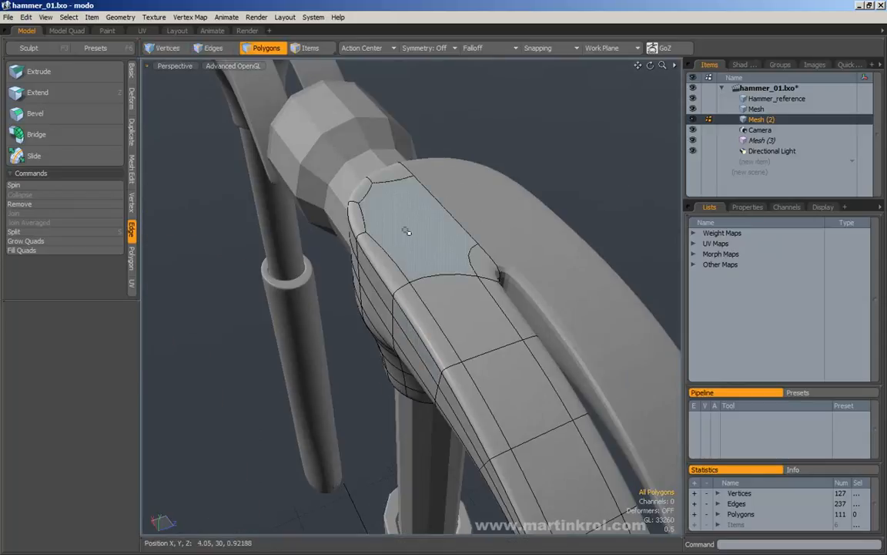
{"action": "left_click", "coordinate": [396, 199]}
{"action": "left_click_drag", "start_coordinate": [396, 199], "coordinate": [490, 189], "text": "alt"}
{"action": "left_click", "coordinate": [483, 173]}
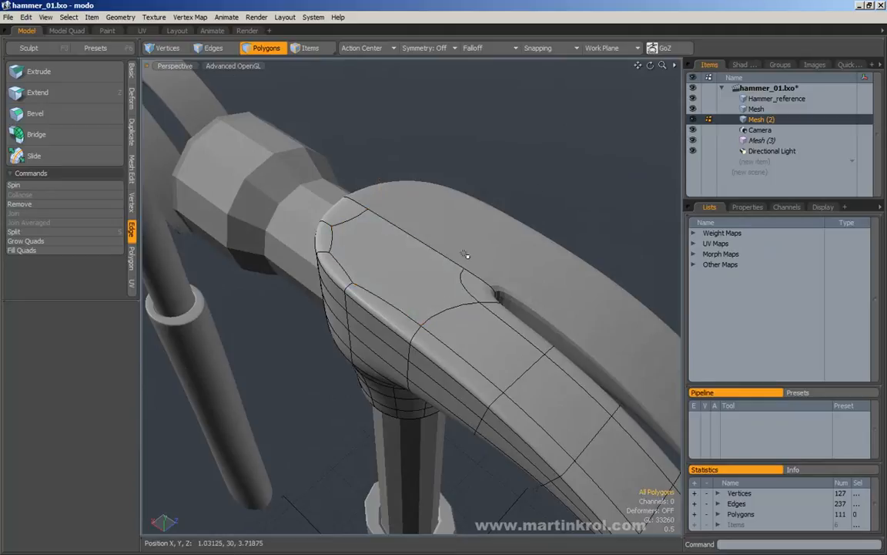
{"action": "left_click_drag", "start_coordinate": [356, 220], "coordinate": [466, 252], "text": "alt"}
{"action": "left_click_drag", "start_coordinate": [504, 141], "coordinate": [406, 224], "text": "alt"}
{"action": "mouse_move", "coordinate": [341, 198]}
{"action": "left_mouse_down", "text": "alt"}
{"action": "mouse_move", "coordinate": [336, 213]}
{"action": "mouse_move", "coordinate": [348, 204]}
{"action": "left_mouse_up", "text": "alt"}
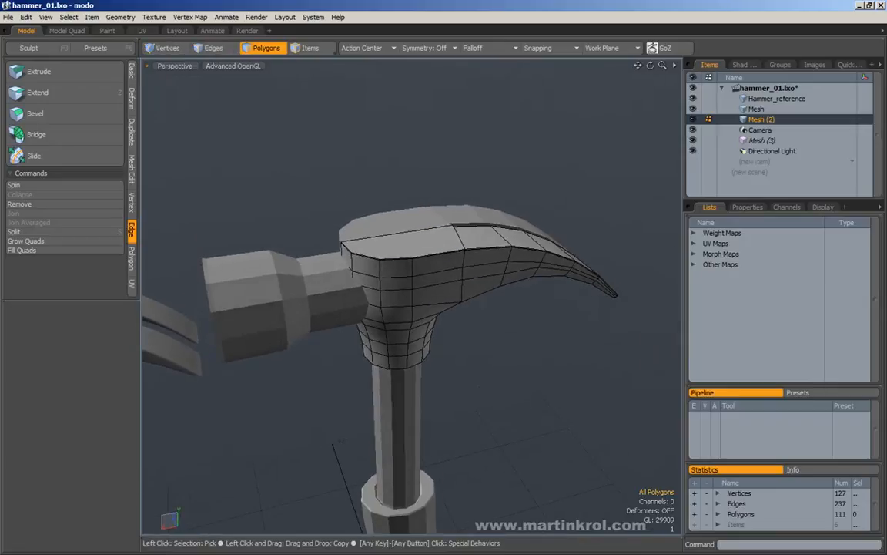
{"action": "left_click_drag", "start_coordinate": [564, 167], "coordinate": [445, 208], "text": "alt"}
{"action": "left_click_drag", "start_coordinate": [484, 245], "coordinate": [544, 237], "text": "alt"}
{"action": "key", "text": "Tab"}
{"action": "left_click_drag", "start_coordinate": [532, 275], "coordinate": [484, 252], "text": "alt"}
{"action": "right_click_drag", "start_coordinate": [484, 253], "coordinate": [504, 250], "text": "alt"}
{"action": "left_click_drag", "start_coordinate": [504, 250], "coordinate": [493, 247], "text": "alt"}
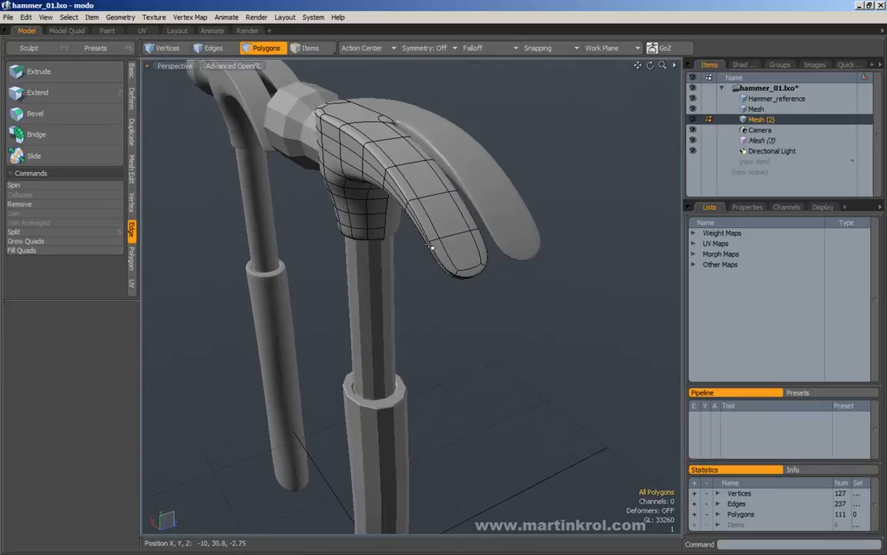
Loop Slice the ring of lengthwise edges at the claw tip, adding an edge loop close to the tip's end.
{"action": "left_click", "coordinate": [208, 48]}
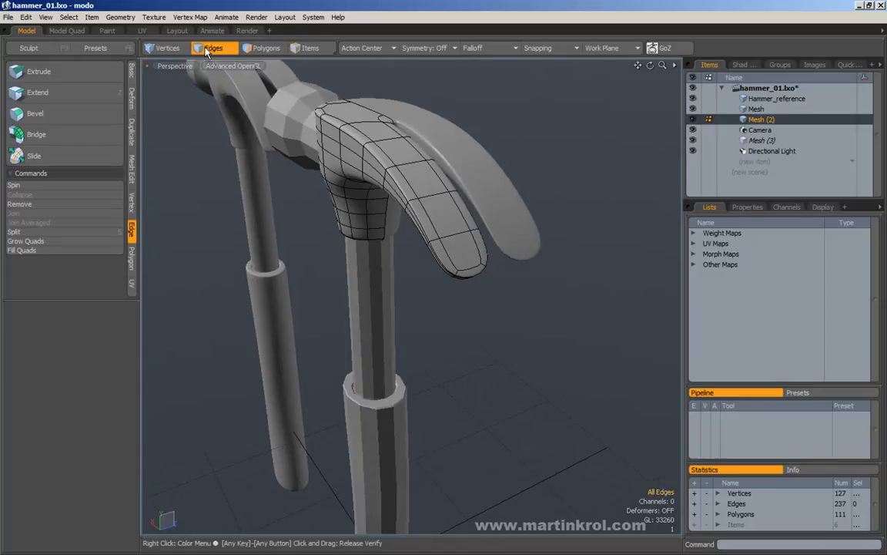
{"action": "left_click_drag", "start_coordinate": [497, 255], "coordinate": [479, 252], "text": "alt"}
{"action": "right_click_drag", "start_coordinate": [479, 253], "coordinate": [519, 253], "text": "alt"}
{"action": "left_click_drag", "start_coordinate": [519, 254], "coordinate": [438, 226], "text": "alt"}
{"action": "left_click_drag", "start_coordinate": [490, 240], "coordinate": [400, 268]}
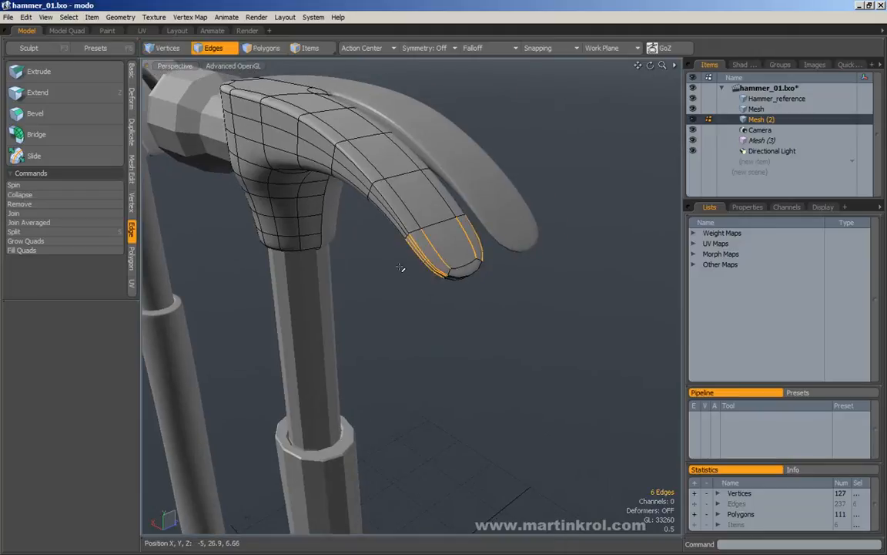
{"action": "left_click", "coordinate": [477, 245]}
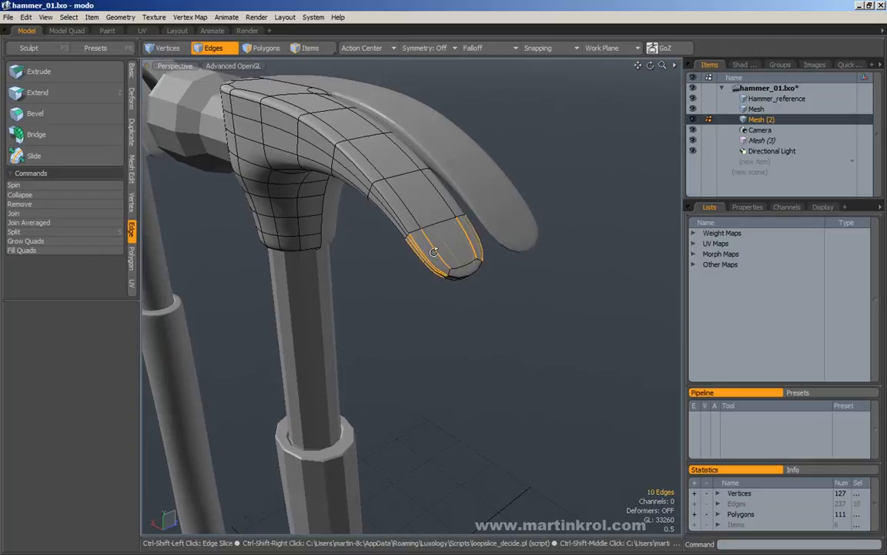
{"action": "key", "text": "alt+c"}
{"action": "left_click", "coordinate": [452, 251]}
{"action": "mouse_move", "coordinate": [472, 225]}
{"action": "left_mouse_down"}
{"action": "mouse_move", "coordinate": [458, 225]}
{"action": "mouse_move", "coordinate": [482, 225]}
{"action": "mouse_move", "coordinate": [470, 225]}
{"action": "left_mouse_up"}
{"action": "key", "text": "space"}
{"action": "left_click", "coordinate": [584, 291]}
Examine the claw tip and the top of the head with subdivision on and off.
{"action": "left_click_drag", "start_coordinate": [584, 291], "coordinate": [508, 309], "text": "alt"}
{"action": "left_click_drag", "start_coordinate": [401, 233], "coordinate": [505, 204], "text": "alt"}
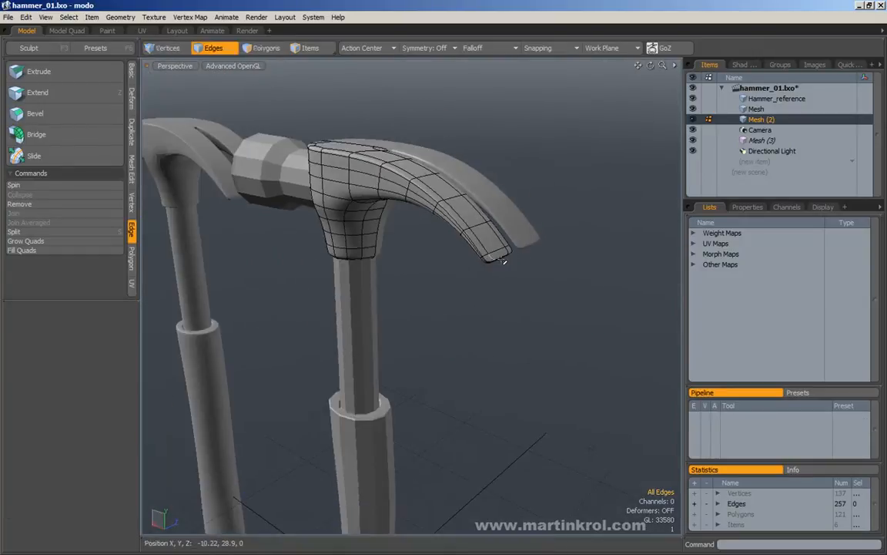
{"action": "left_click_drag", "start_coordinate": [563, 227], "coordinate": [542, 205], "text": "alt"}
{"action": "right_click_drag", "start_coordinate": [542, 205], "coordinate": [571, 226], "text": "alt"}
{"action": "key", "text": "Tab"}
{"action": "left_click_drag", "start_coordinate": [425, 191], "coordinate": [457, 243], "text": "alt"}
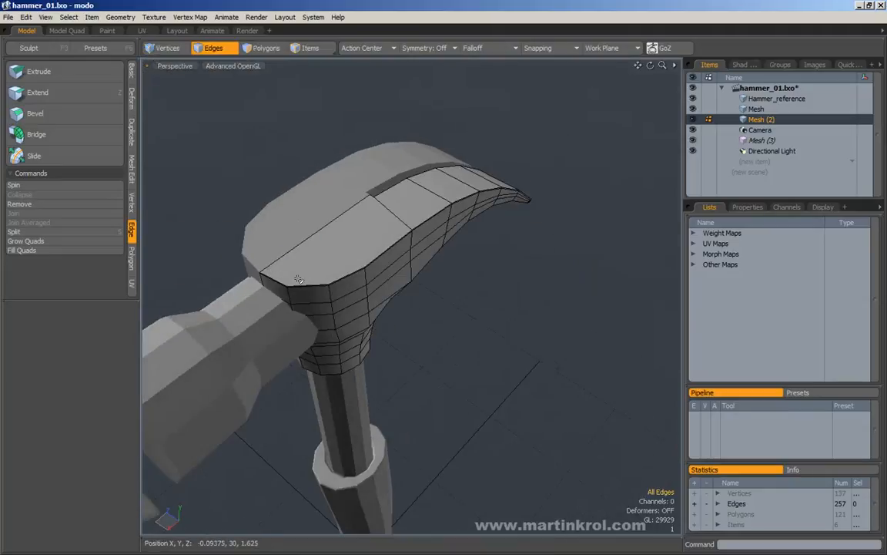
{"action": "left_click_drag", "start_coordinate": [422, 218], "coordinate": [405, 195], "text": "alt"}
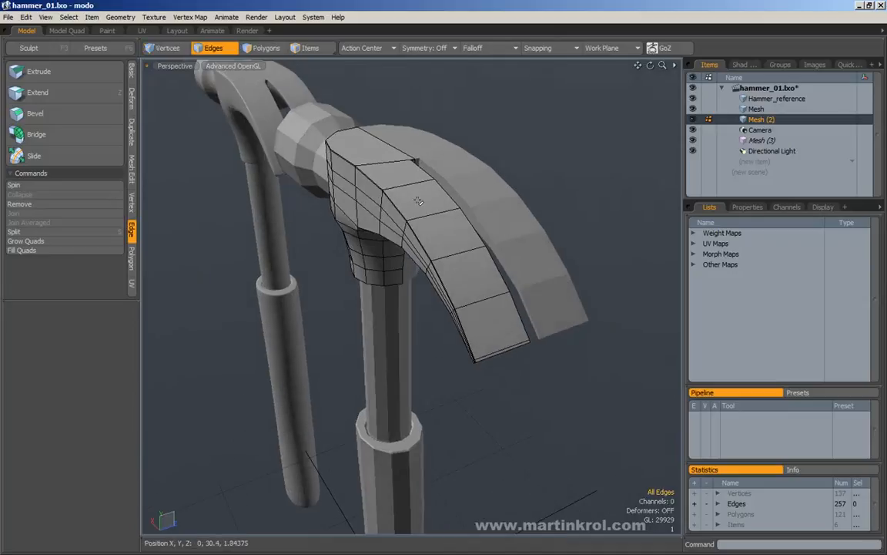
{"action": "key", "text": "Tab"}
{"action": "left_click_drag", "start_coordinate": [445, 278], "coordinate": [359, 165], "text": "alt"}
{"action": "left_click_drag", "start_coordinate": [315, 125], "coordinate": [221, 102], "text": "alt"}
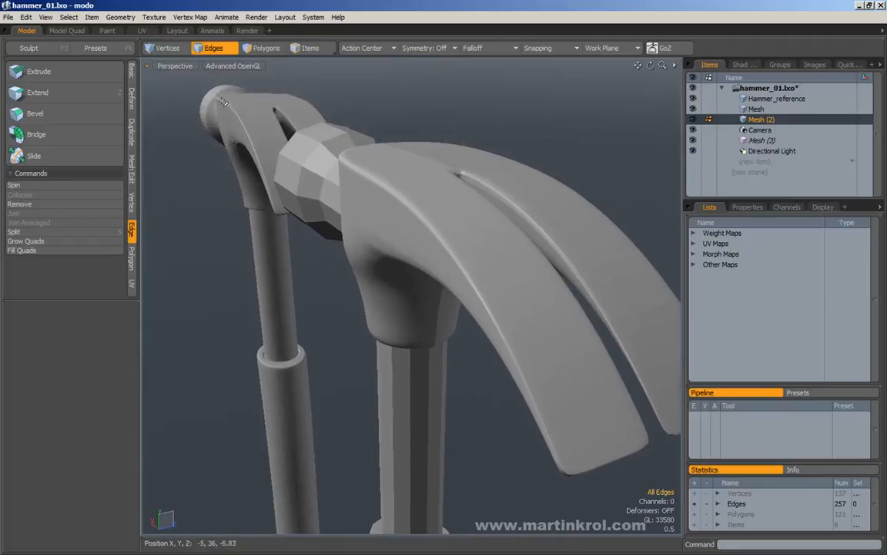
{"action": "left_click_drag", "start_coordinate": [401, 211], "coordinate": [431, 212], "text": "alt"}
{"action": "key", "text": "Tab"}
{"action": "key", "text": "alt+2"}
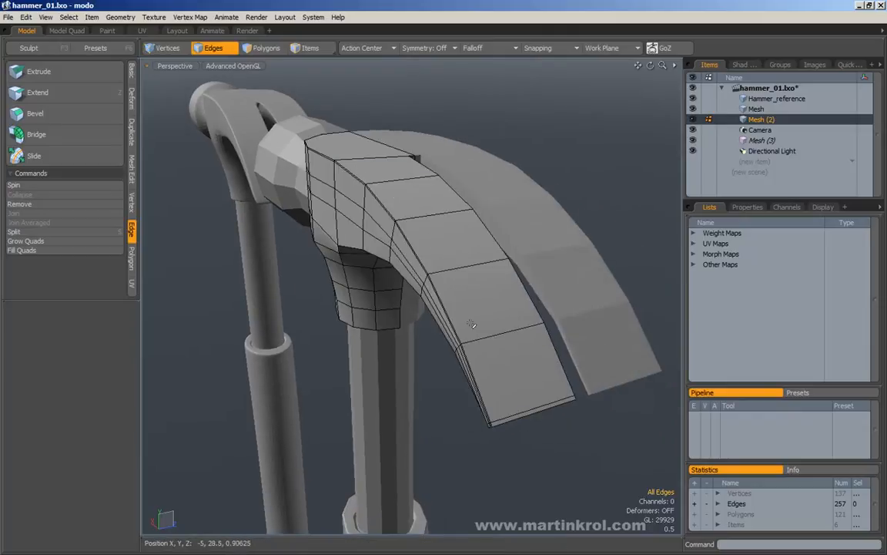
{"action": "left_click_drag", "start_coordinate": [492, 430], "coordinate": [450, 371], "text": "alt"}
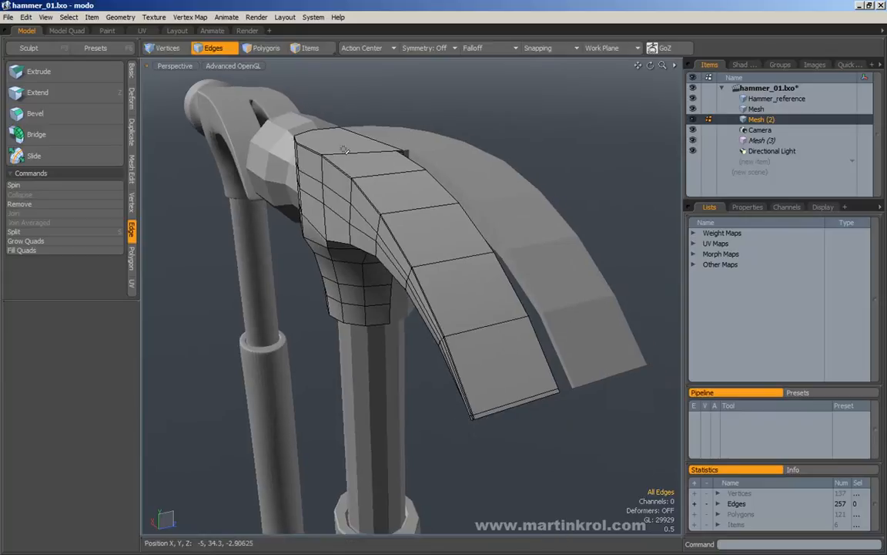
{"action": "left_click_drag", "start_coordinate": [329, 147], "coordinate": [372, 178]}
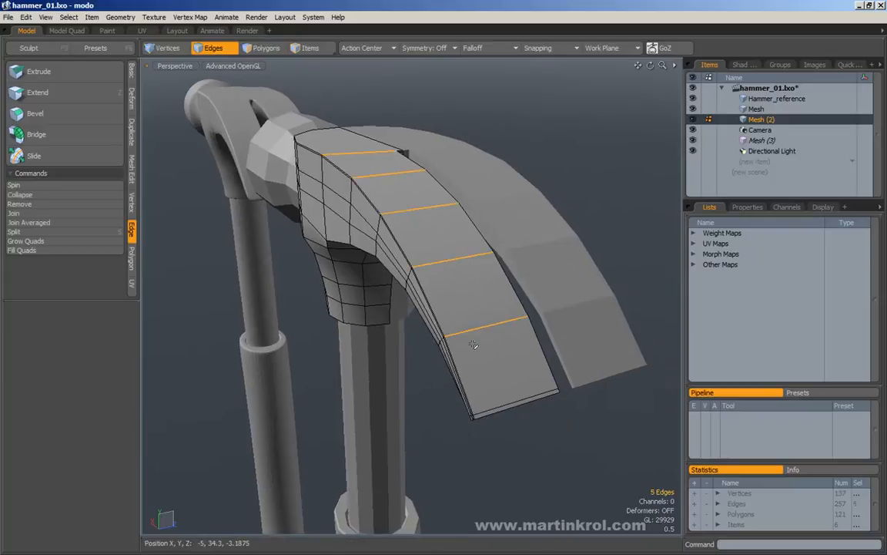
{"action": "left_click", "coordinate": [483, 406], "text": "shift"}
{"action": "mouse_move", "coordinate": [483, 406]}
{"action": "left_mouse_down", "text": "alt"}
{"action": "mouse_move", "coordinate": [412, 263]}
{"action": "mouse_move", "coordinate": [406, 137]}
{"action": "mouse_move", "coordinate": [414, 187]}
{"action": "left_mouse_up", "text": "alt"}
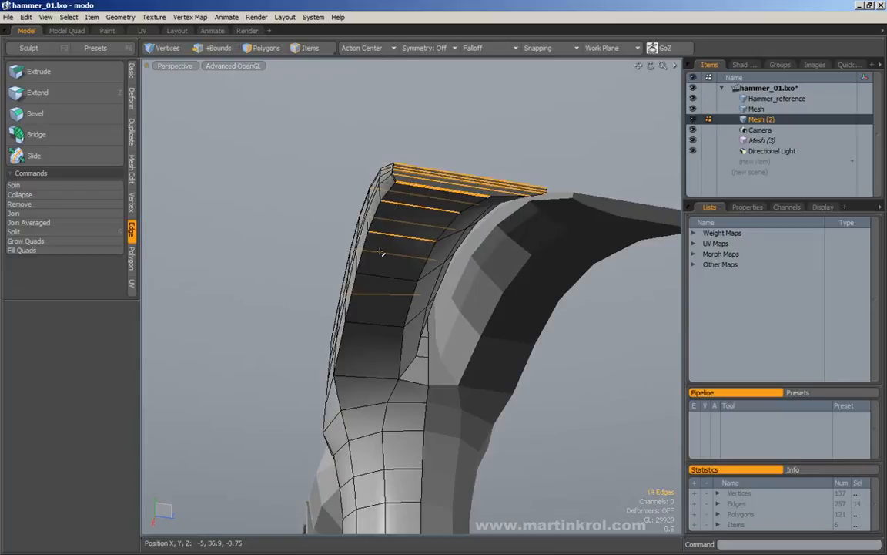
{"action": "left_click_drag", "start_coordinate": [343, 297], "coordinate": [338, 177], "text": "alt"}
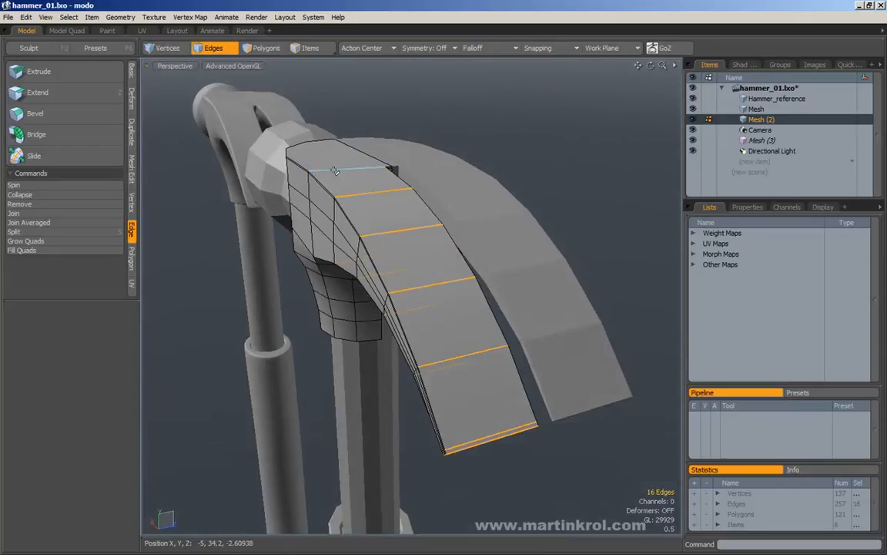
{"action": "left_click_drag", "start_coordinate": [447, 382], "coordinate": [467, 373], "text": "alt"}
{"action": "left_click", "coordinate": [556, 128]}
Try to Loop Slice the claw's ring of crosswise edges into a lengthwise loop, and undo the cut.
{"action": "right_click_drag", "start_coordinate": [337, 158], "coordinate": [385, 189], "text": "alt"}
{"action": "mouse_move", "coordinate": [385, 189]}
{"action": "left_mouse_down", "text": "alt"}
{"action": "mouse_move", "coordinate": [370, 152]}
{"action": "mouse_move", "coordinate": [375, 199]}
{"action": "left_mouse_up", "text": "alt"}
{"action": "left_click", "coordinate": [370, 166]}
{"action": "key", "text": "alt+l"}
{"action": "left_click_drag", "start_coordinate": [471, 305], "coordinate": [450, 274], "text": "alt"}
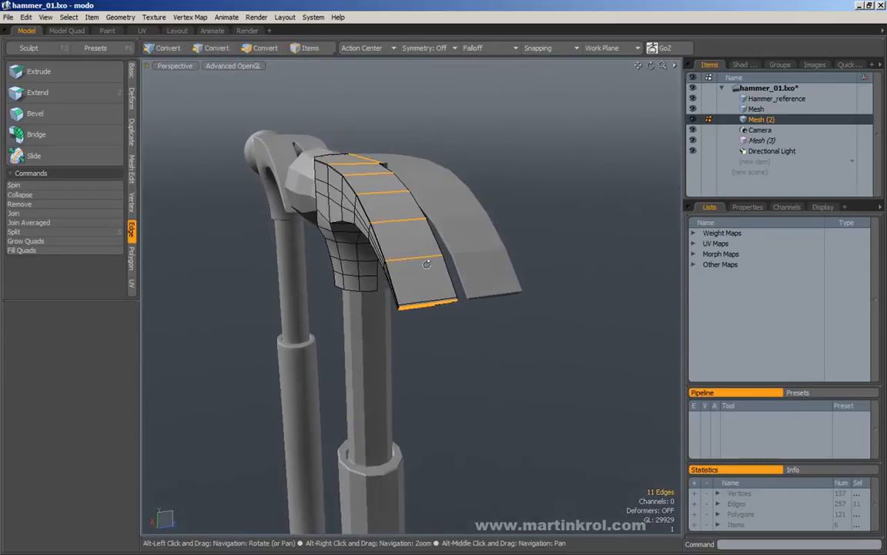
{"action": "left_click", "coordinate": [351, 162]}
{"action": "key", "text": "alt+l"}
{"action": "left_click_drag", "start_coordinate": [410, 263], "coordinate": [495, 270], "text": "alt"}
{"action": "key", "text": "alt+c"}
{"action": "left_click", "coordinate": [563, 222]}
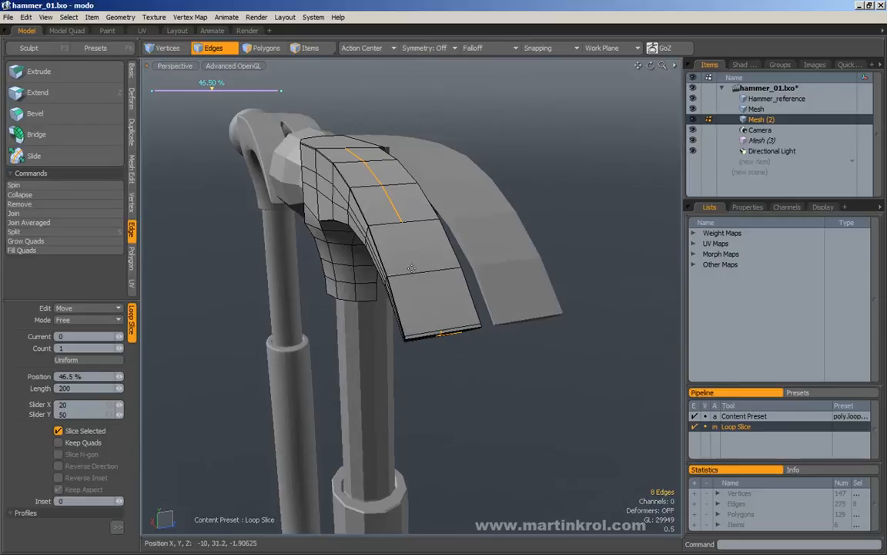
{"action": "left_click_drag", "start_coordinate": [426, 295], "coordinate": [539, 254], "text": "alt"}
{"action": "key", "text": "ctrl+z"}
{"action": "key", "text": "space"}
{"action": "left_click", "coordinate": [573, 220]}
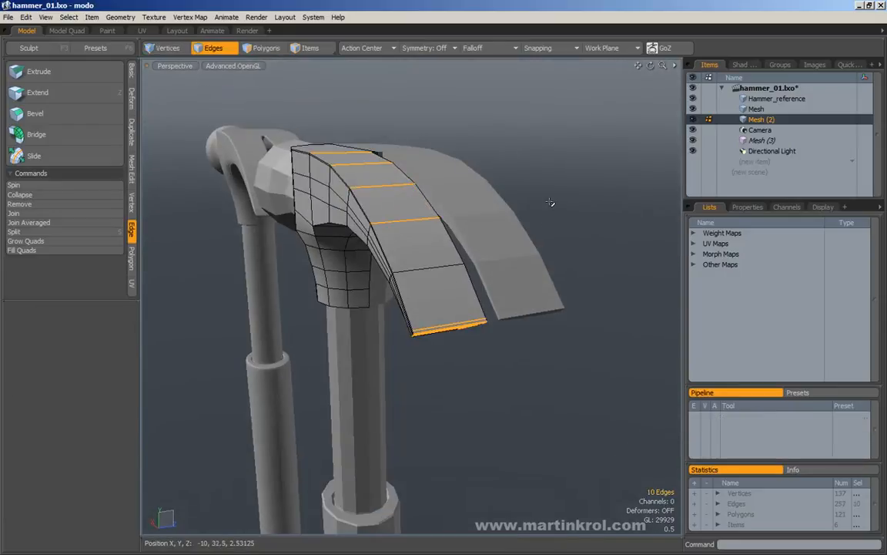
Try Loop Slice on six crosswise edges of the claw's upper face, then undo the cut and clear the selection.
{"action": "left_click_drag", "start_coordinate": [576, 216], "coordinate": [569, 238], "text": "alt"}
{"action": "left_click_drag", "start_coordinate": [325, 135], "coordinate": [370, 193]}
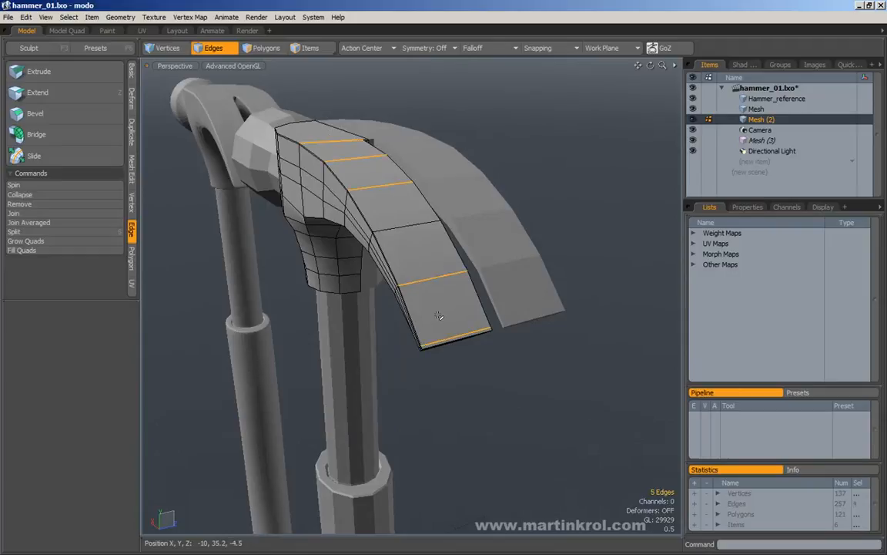
{"action": "left_click", "coordinate": [409, 240], "text": "shift"}
{"action": "key", "text": "alt+c"}
{"action": "left_click_drag", "start_coordinate": [569, 203], "coordinate": [477, 204]}
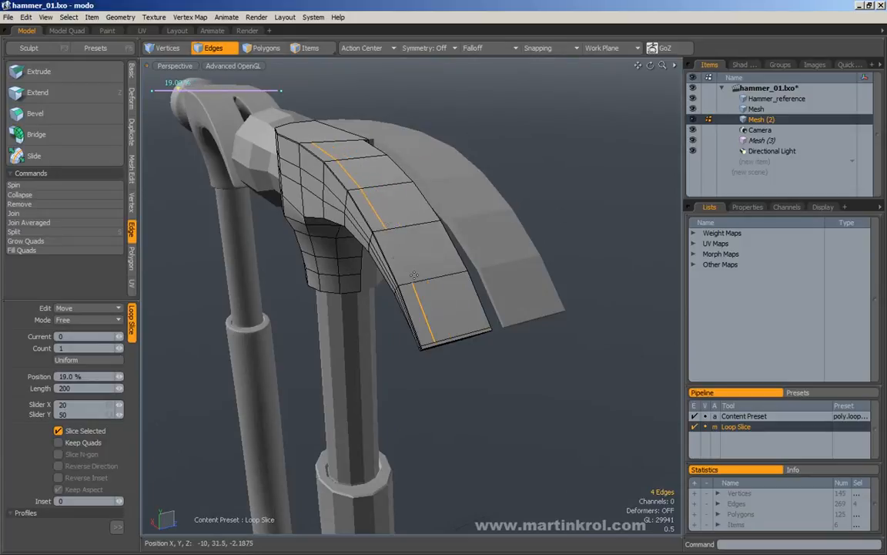
{"action": "key", "text": "ctrl+z"}
{"action": "key", "text": "ctrl+z"}
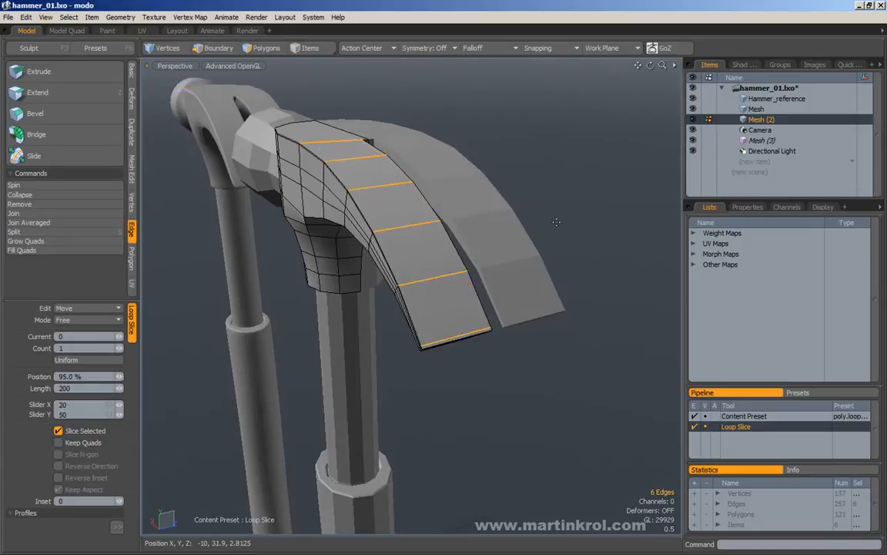
{"action": "key", "text": "ctrl+z"}
{"action": "left_click", "coordinate": [592, 164]}
Loop Slice the crosswise edges around the claw's top, tip and underside, adding a lengthwise edge loop close to its outer side.
{"action": "left_click_drag", "start_coordinate": [322, 135], "coordinate": [327, 140], "text": "alt"}
{"action": "left_click", "coordinate": [331, 139]}
{"action": "left_click", "coordinate": [341, 158], "text": "shift"}
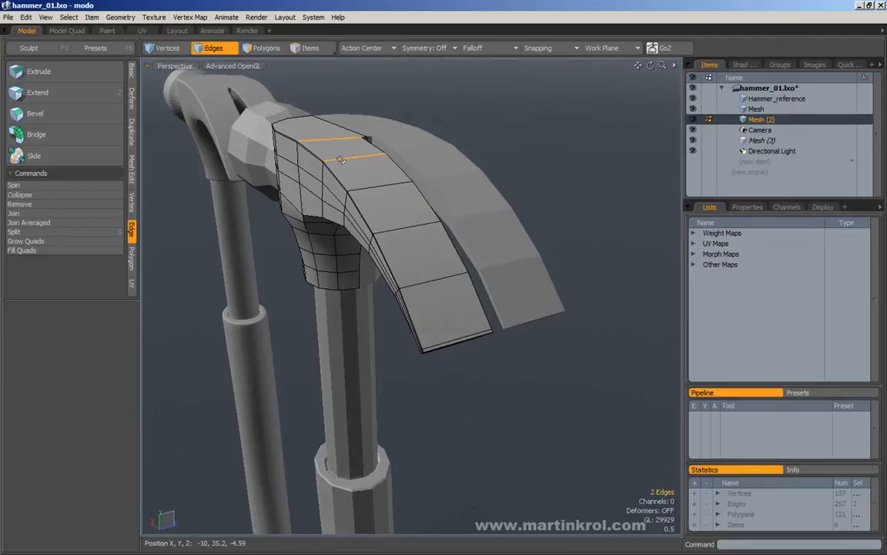
{"action": "left_click_drag", "start_coordinate": [431, 316], "coordinate": [422, 225], "text": "alt"}
{"action": "left_click", "coordinate": [416, 228], "text": "shift"}
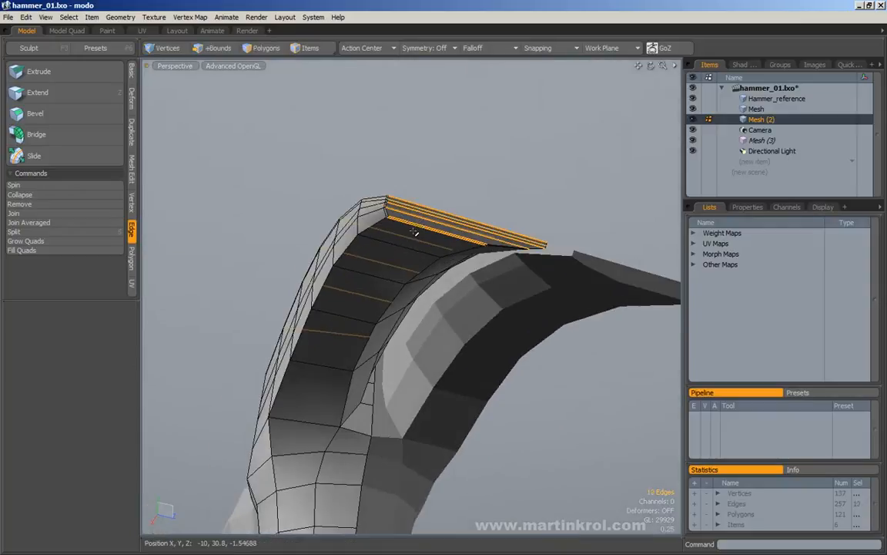
{"action": "left_click_drag", "start_coordinate": [312, 339], "coordinate": [411, 187], "text": "alt"}
{"action": "key", "text": "alt+c"}
{"action": "left_click_drag", "start_coordinate": [493, 186], "coordinate": [439, 186]}
{"action": "left_click_drag", "start_coordinate": [508, 170], "coordinate": [545, 160], "text": "alt"}
{"action": "key", "text": "q"}
{"action": "left_click", "coordinate": [540, 207]}
Examine the smoothed claw's outer edge and tip corners, then return to the polygon cage.
{"action": "left_click_drag", "start_coordinate": [541, 208], "coordinate": [521, 198], "text": "alt"}
{"action": "key", "text": "Tab"}
{"action": "key", "text": "KP_8"}
{"action": "left_click_drag", "start_coordinate": [388, 150], "coordinate": [409, 163], "text": "alt"}
{"action": "left_click_drag", "start_coordinate": [459, 251], "coordinate": [431, 230], "text": "alt"}
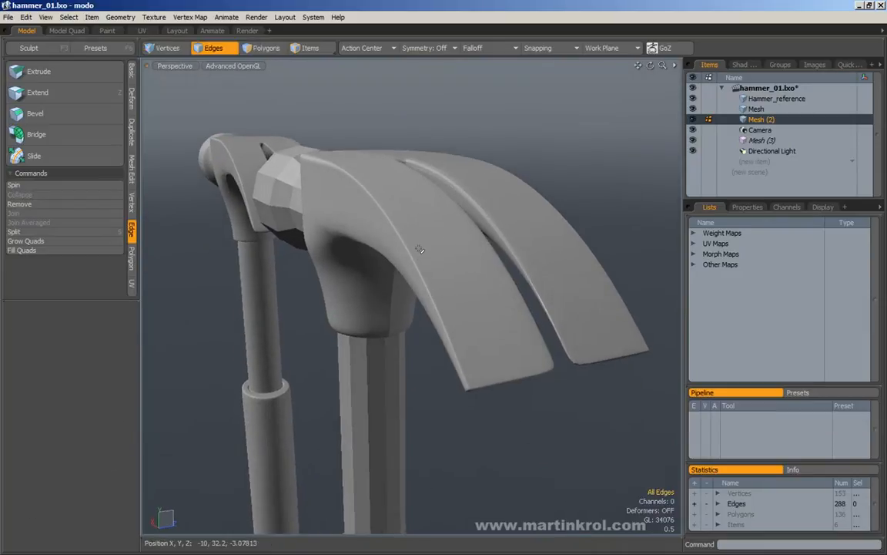
{"action": "left_click_drag", "start_coordinate": [416, 262], "coordinate": [444, 231], "text": "alt"}
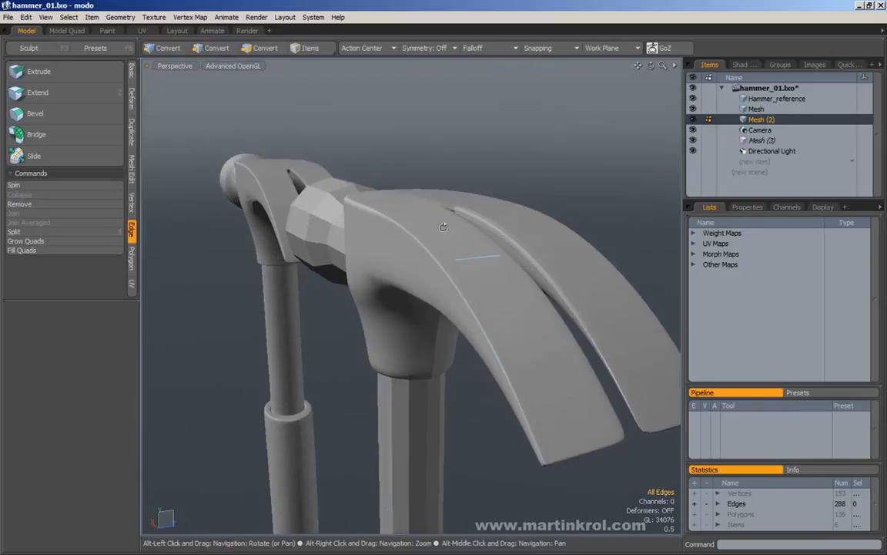
{"action": "left_click", "coordinate": [410, 145]}
{"action": "key", "text": "Tab"}
{"action": "key", "text": "KP_8"}
Edge Slice the head's large top polygon from a rim vertex on its side to a point on the centre line.
{"action": "left_click_drag", "start_coordinate": [372, 196], "coordinate": [423, 232], "text": "alt"}
{"action": "left_click_drag", "start_coordinate": [327, 198], "coordinate": [528, 292], "text": "alt+shift"}
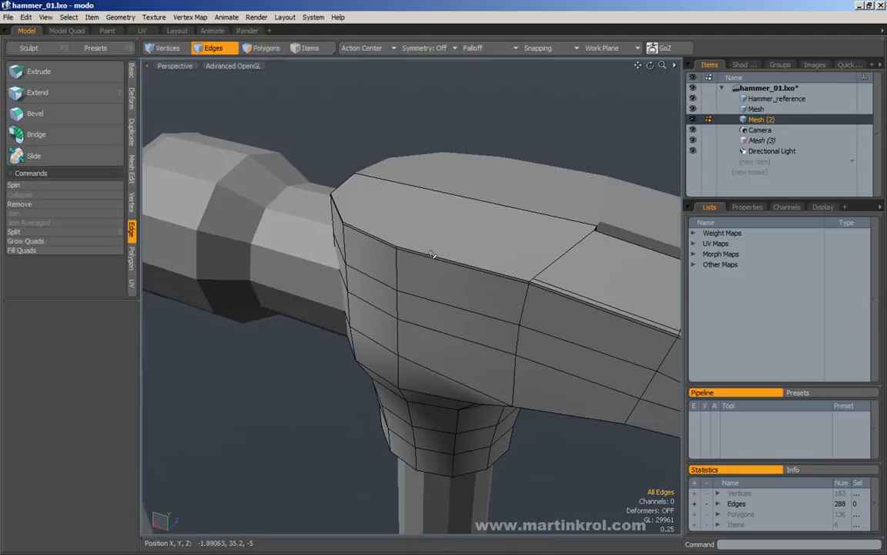
{"action": "left_click_drag", "start_coordinate": [349, 190], "coordinate": [401, 188], "text": "alt"}
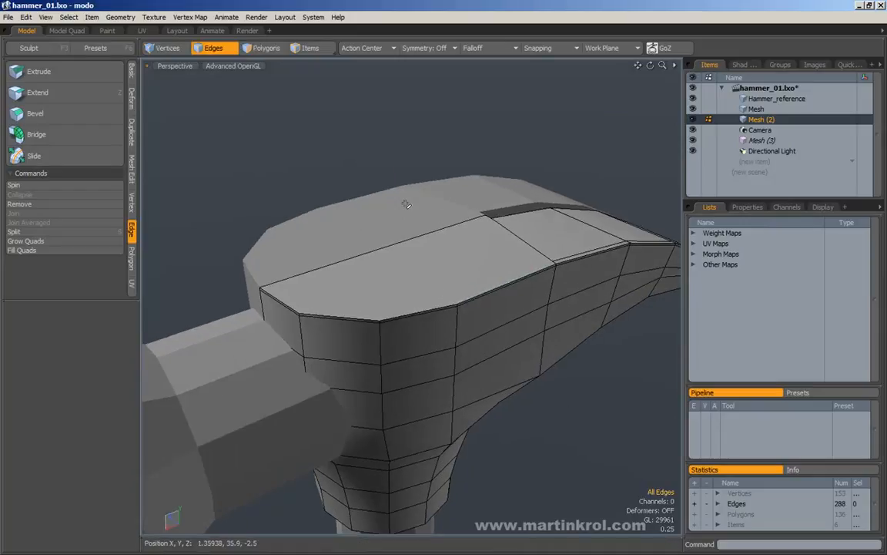
{"action": "left_click_drag", "start_coordinate": [500, 271], "coordinate": [441, 284], "text": "alt"}
{"action": "key", "text": "c"}
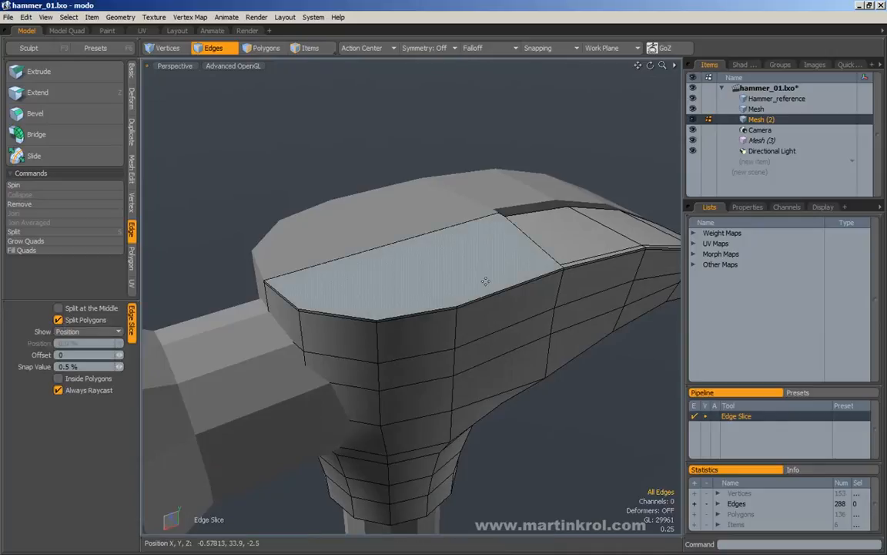
{"action": "left_click", "coordinate": [498, 289]}
{"action": "left_click", "coordinate": [397, 241]}
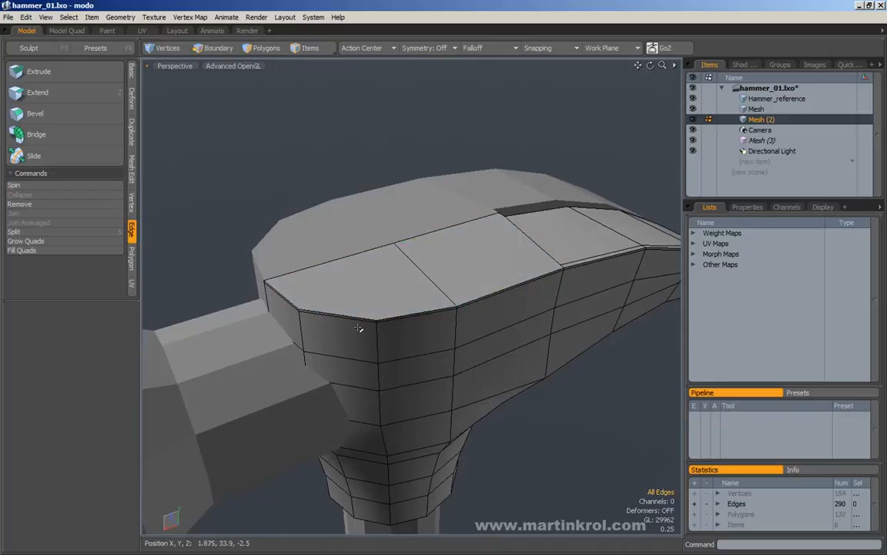
Slice two more edges from the same centre-line point to the rear rim vertices, then slice a row along the rim at 94%.
{"action": "left_click", "coordinate": [398, 246]}
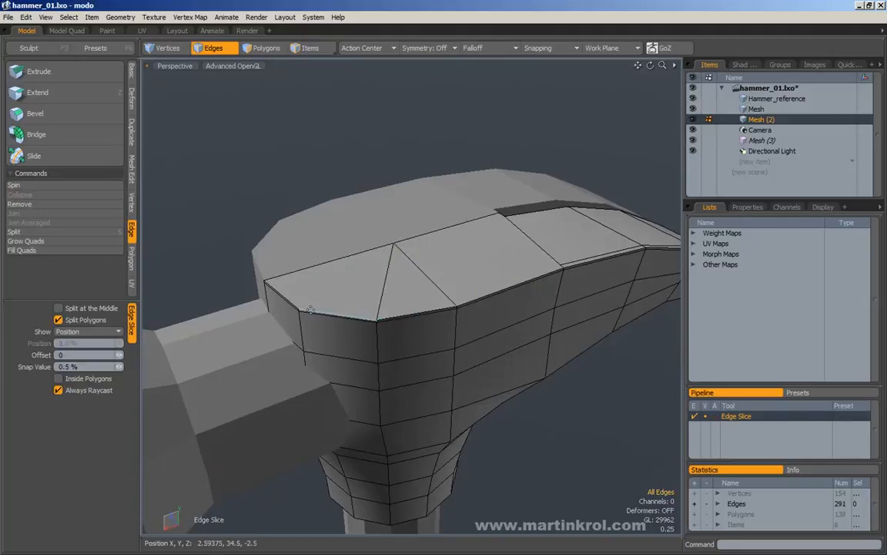
{"action": "left_click", "coordinate": [407, 243]}
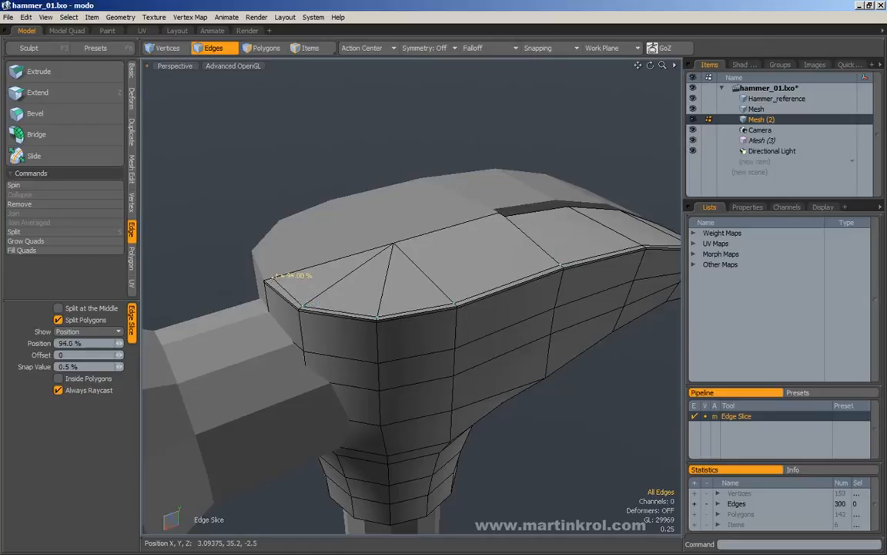
{"action": "key", "text": "space"}
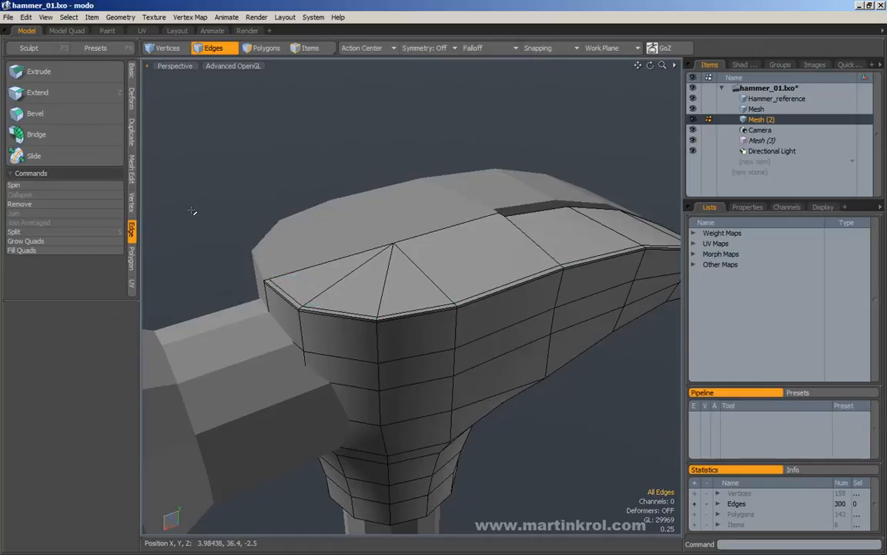
Compare the smoothed head with the reference hammer from several angles, focusing on its rear outline.
{"action": "left_click", "coordinate": [133, 177]}
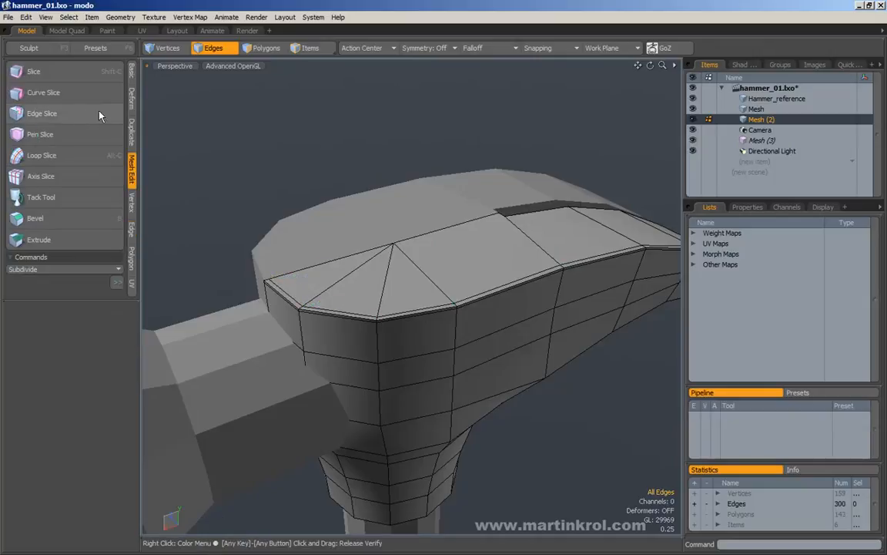
{"action": "left_click_drag", "start_coordinate": [363, 178], "coordinate": [326, 189], "text": "alt"}
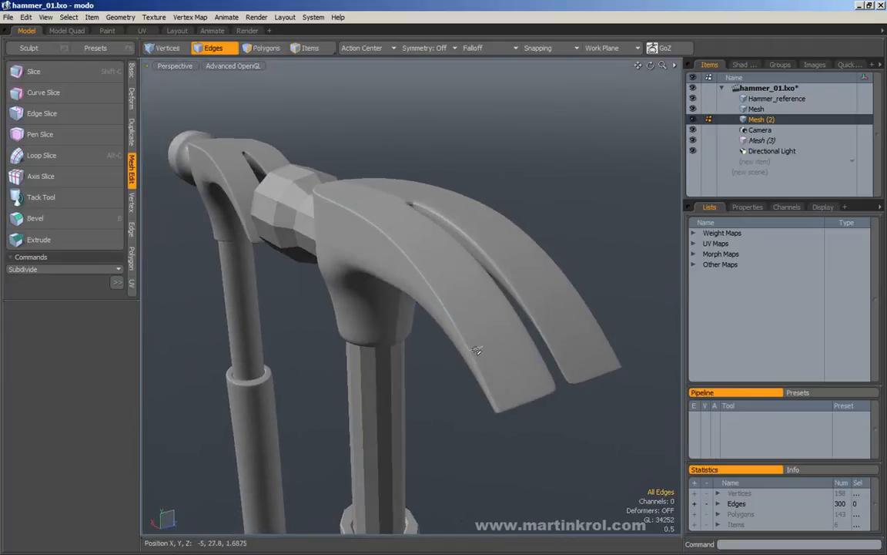
{"action": "left_click_drag", "start_coordinate": [460, 333], "coordinate": [360, 162], "text": "alt"}
{"action": "right_click_drag", "start_coordinate": [359, 163], "coordinate": [293, 183], "text": "alt"}
{"action": "left_click_drag", "start_coordinate": [323, 184], "coordinate": [374, 431], "text": "alt"}
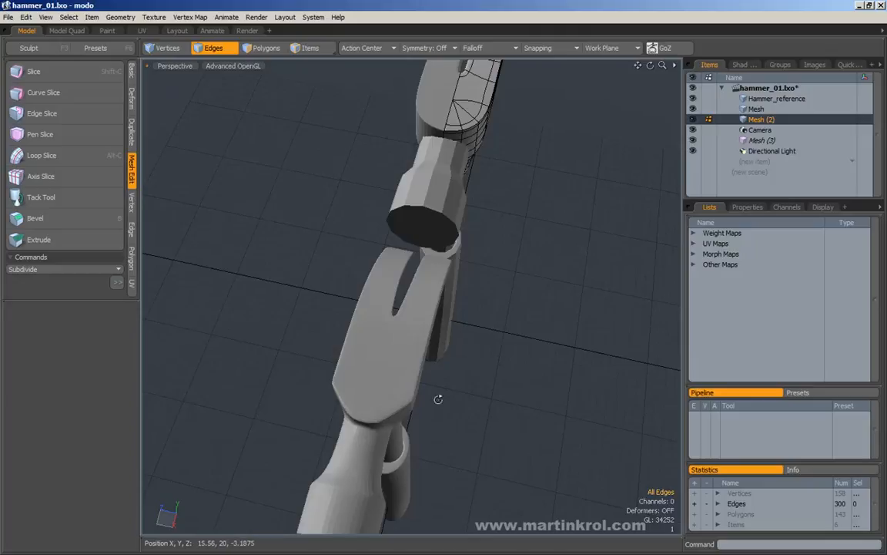
{"action": "left_click_drag", "start_coordinate": [409, 413], "coordinate": [376, 364], "text": "alt"}
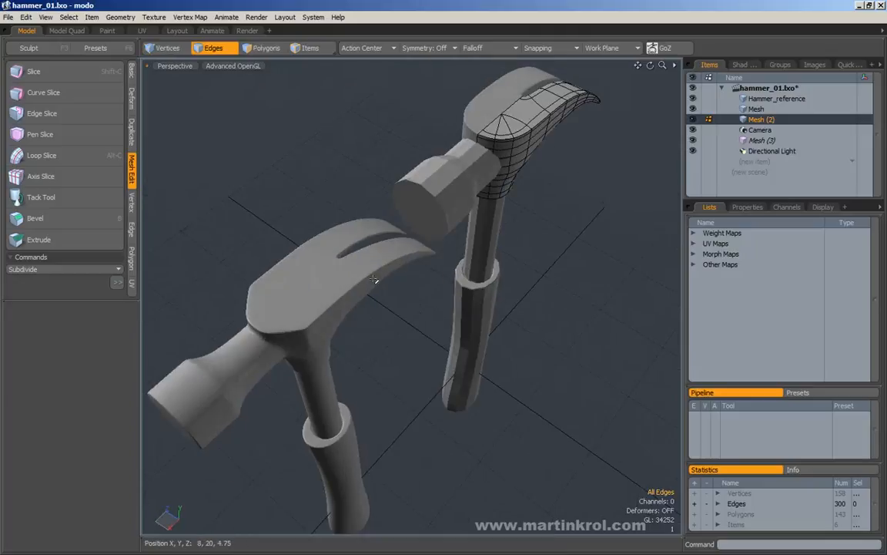
{"action": "left_click_drag", "start_coordinate": [348, 306], "coordinate": [398, 329], "text": "alt"}
Select the vertical five-edge column beside the centre line at the head's rear and slide it about 26% toward the centre.
{"action": "double_click", "coordinate": [420, 289]}
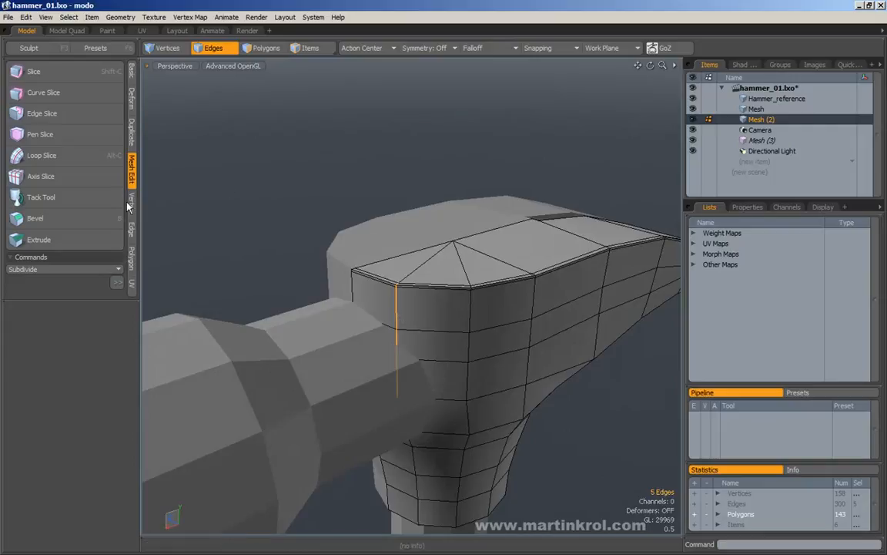
{"action": "left_click", "coordinate": [133, 234]}
{"action": "left_click", "coordinate": [63, 158]}
{"action": "mouse_move", "coordinate": [355, 191]}
{"action": "left_mouse_down"}
{"action": "mouse_move", "coordinate": [319, 191]}
{"action": "mouse_move", "coordinate": [366, 191]}
{"action": "left_mouse_up"}
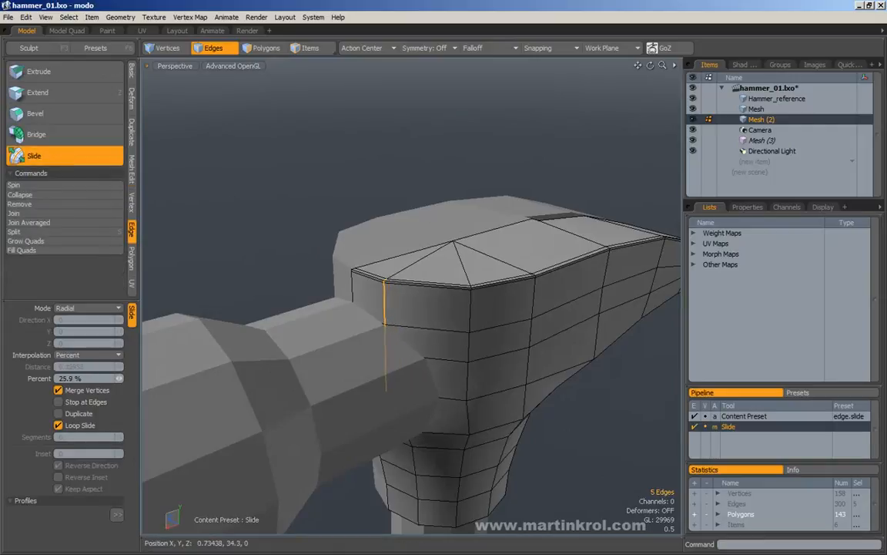
{"action": "key", "text": "space"}
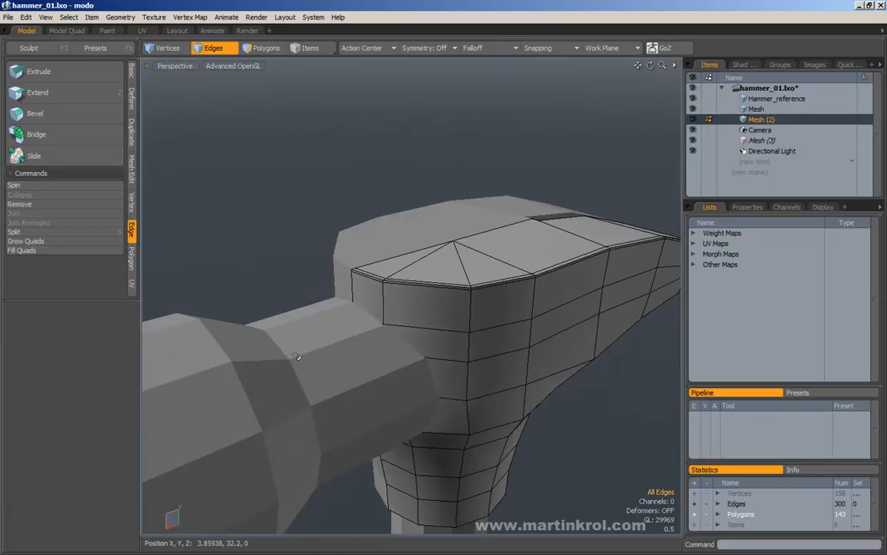
Select the five vertical edges on the head's side in front of the rear corner and move them close to that corner.
{"action": "mouse_move", "coordinate": [392, 329]}
{"action": "left_mouse_down", "text": "alt"}
{"action": "mouse_move", "coordinate": [280, 201]}
{"action": "mouse_move", "coordinate": [311, 206]}
{"action": "mouse_move", "coordinate": [387, 259]}
{"action": "mouse_move", "coordinate": [380, 273]}
{"action": "mouse_move", "coordinate": [368, 221]}
{"action": "left_mouse_up", "text": "alt"}
{"action": "right_click_drag", "start_coordinate": [404, 241], "coordinate": [463, 385]}
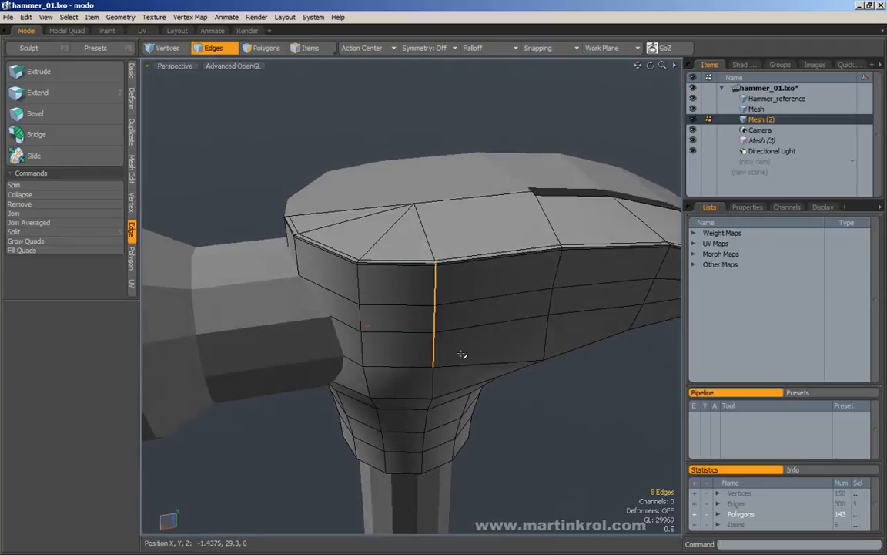
{"action": "key", "text": "w"}
{"action": "left_click_drag", "start_coordinate": [466, 340], "coordinate": [462, 337], "text": "alt"}
{"action": "left_click_drag", "start_coordinate": [404, 324], "coordinate": [402, 323]}
{"action": "left_click_drag", "start_coordinate": [366, 274], "coordinate": [342, 278]}
{"action": "left_click_drag", "start_coordinate": [353, 323], "coordinate": [351, 323]}
Select the vertical edge column at the head's rear side corner and reposition it to tighten the corner.
{"action": "key", "text": "q"}
{"action": "right_click_drag", "start_coordinate": [344, 255], "coordinate": [380, 387]}
{"action": "mouse_move", "coordinate": [361, 371]}
{"action": "left_mouse_down", "text": "alt"}
{"action": "mouse_move", "coordinate": [382, 373]}
{"action": "mouse_move", "coordinate": [359, 356]}
{"action": "left_mouse_up", "text": "alt"}
{"action": "key", "text": "w"}
{"action": "left_click_drag", "start_coordinate": [310, 338], "coordinate": [469, 339]}
{"action": "left_click_drag", "start_coordinate": [531, 370], "coordinate": [442, 345], "text": "alt"}
Examine the rear side corner of the head with subdivision smoothing on.
{"action": "key", "text": "q"}
{"action": "right_click_drag", "start_coordinate": [258, 124], "coordinate": [279, 150]}
{"action": "left_click_drag", "start_coordinate": [324, 205], "coordinate": [402, 225], "text": "alt"}
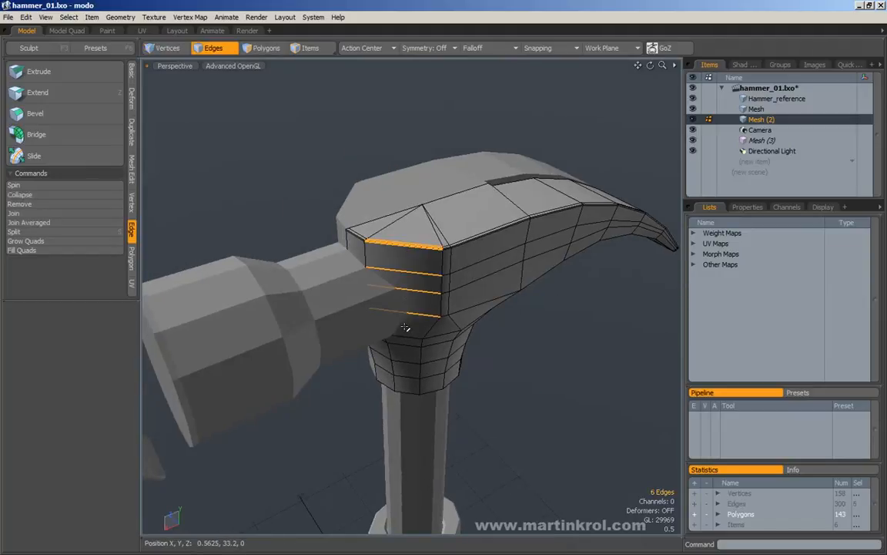
{"action": "key", "text": "Tab"}
{"action": "left_click_drag", "start_coordinate": [308, 178], "coordinate": [411, 271], "text": "alt"}
{"action": "scroll", "coordinate": [423, 278], "scroll_direction": "up", "scroll_amount": 3}
{"action": "left_click_drag", "start_coordinate": [357, 252], "coordinate": [410, 236], "text": "alt"}
Try moving the rear column of five edges about 0.16 in X, compare the smoothed shape with the cage, and undo the move.
{"action": "right_click_drag", "start_coordinate": [432, 306], "coordinate": [431, 306]}
{"action": "left_click_drag", "start_coordinate": [431, 306], "coordinate": [422, 264], "text": "alt"}
{"action": "key", "text": "w"}
{"action": "left_click_drag", "start_coordinate": [379, 285], "coordinate": [393, 275]}
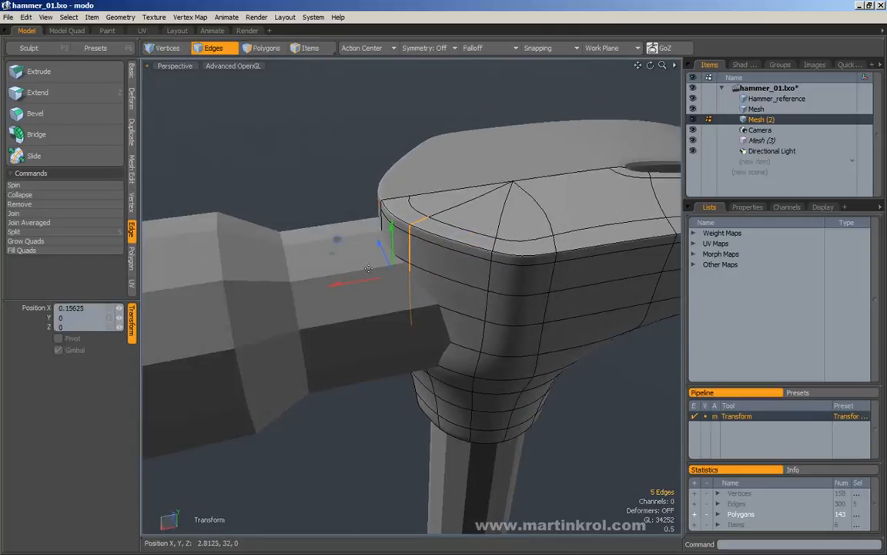
{"action": "key", "text": "space"}
{"action": "left_click", "coordinate": [322, 181]}
{"action": "key", "text": "Tab"}
{"action": "left_click_drag", "start_coordinate": [324, 183], "coordinate": [362, 339], "text": "alt"}
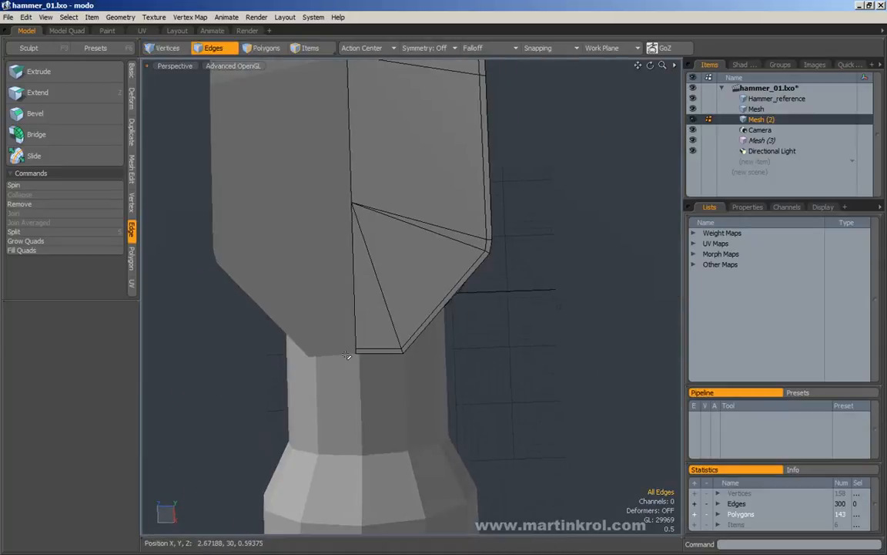
{"action": "key", "text": "Tab"}
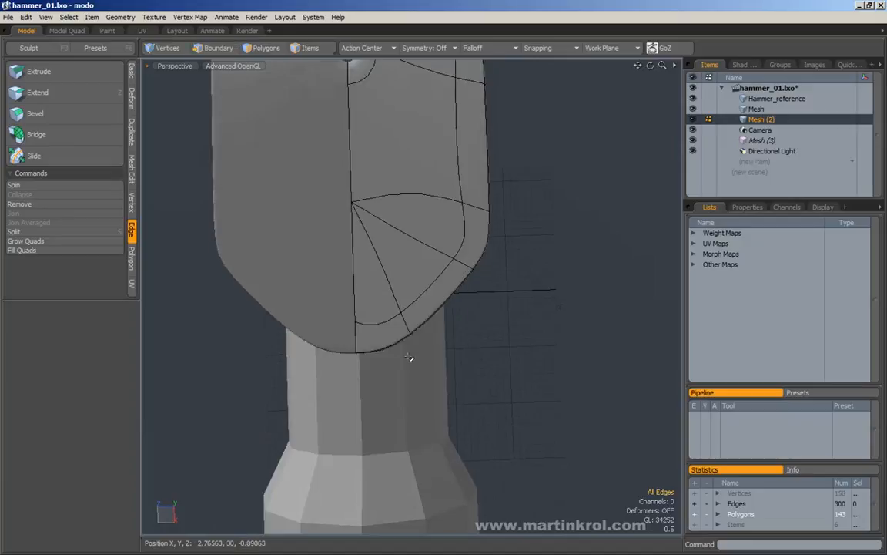
{"action": "key", "text": "Tab"}
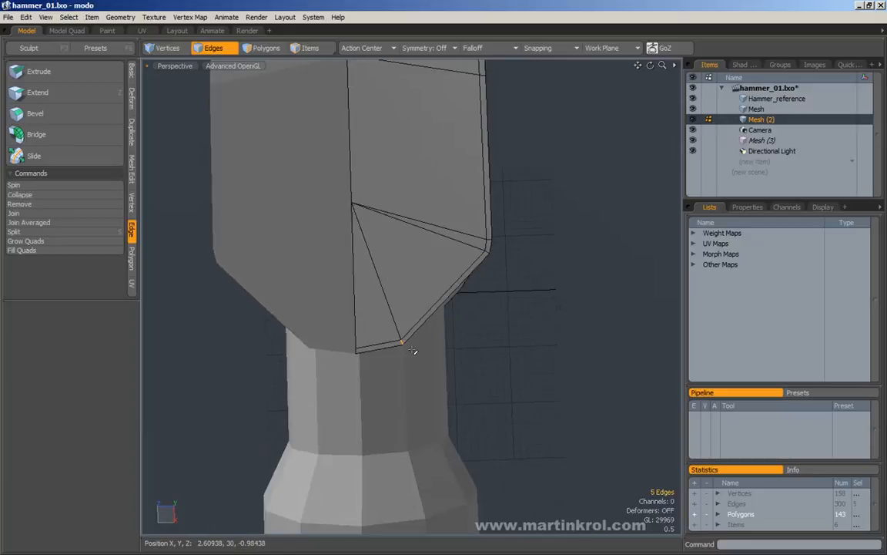
Move the five-edge column at the head's rear about 0.14 in X to square off the back, then clear the selection.
{"action": "key", "text": "w"}
{"action": "left_click_drag", "start_coordinate": [392, 329], "coordinate": [405, 316], "text": "alt"}
{"action": "left_click_drag", "start_coordinate": [434, 343], "coordinate": [463, 297]}
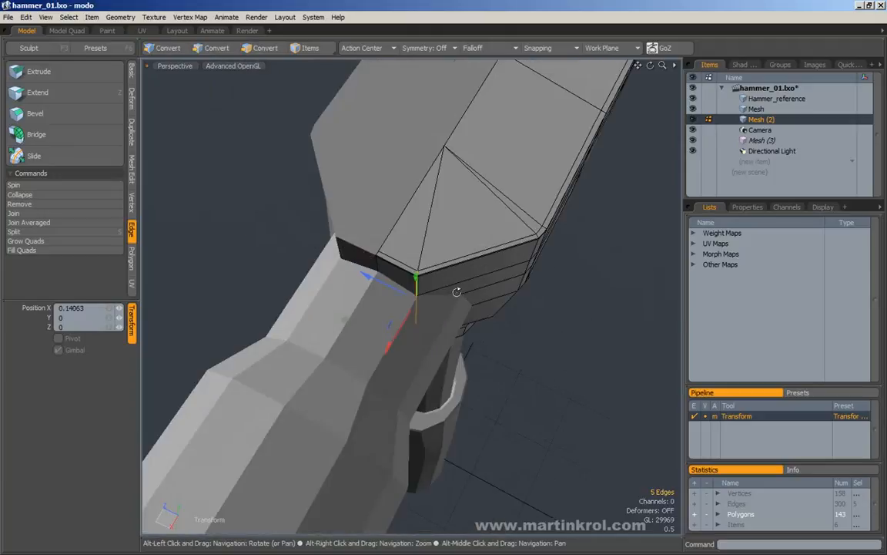
{"action": "key", "text": "space"}
{"action": "left_click", "coordinate": [604, 392]}
{"action": "left_click_drag", "start_coordinate": [603, 392], "coordinate": [432, 304], "text": "alt"}
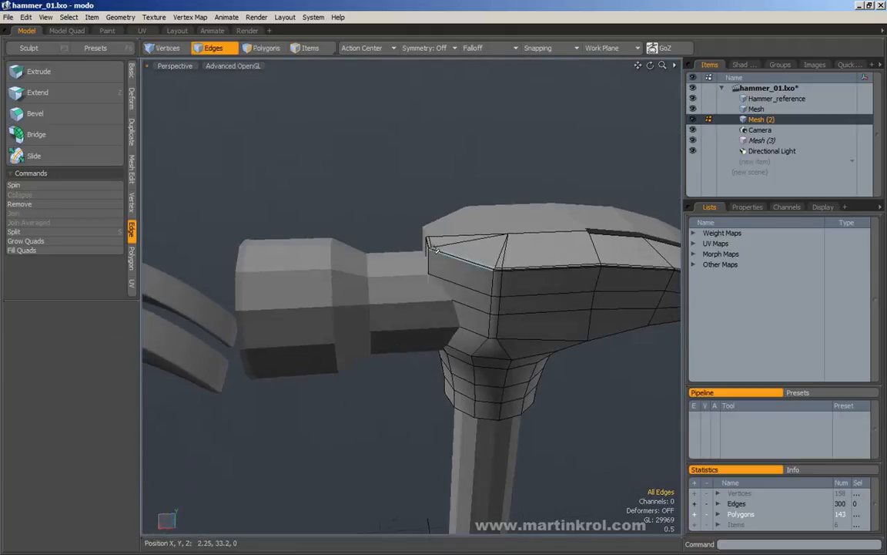
Select the four polygons of the head's narrow rear face and flatten them by setting their X scale to 0%.
{"action": "left_click", "coordinate": [264, 48]}
{"action": "left_click_drag", "start_coordinate": [319, 134], "coordinate": [378, 231], "text": "alt"}
{"action": "right_click_drag", "start_coordinate": [376, 198], "coordinate": [429, 312]}
{"action": "right_click_drag", "start_coordinate": [353, 182], "coordinate": [431, 309]}
{"action": "scroll", "coordinate": [391, 247], "scroll_direction": "up", "scroll_amount": 3, "text": "alt"}
{"action": "scroll", "coordinate": [424, 209], "scroll_direction": "up", "scroll_amount": 3, "text": "alt"}
{"action": "left_click_drag", "start_coordinate": [485, 209], "coordinate": [428, 210], "text": "alt"}
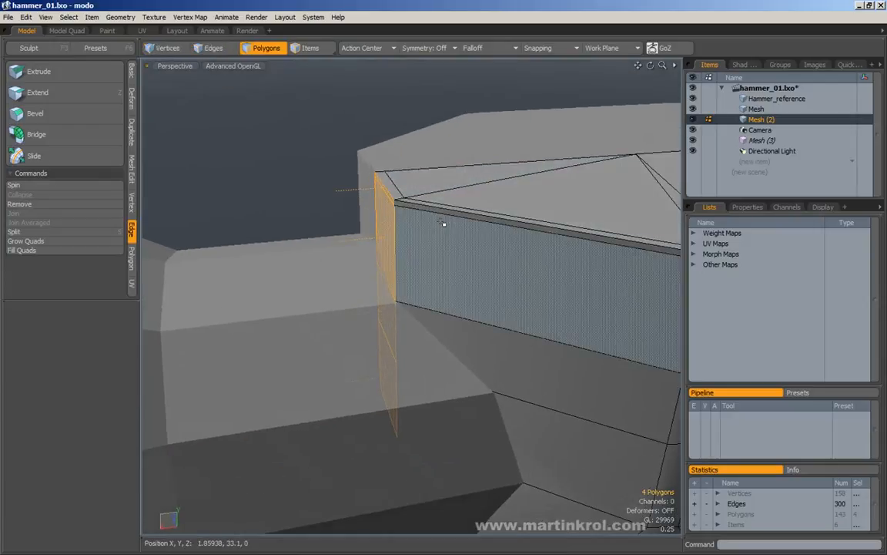
{"action": "key", "text": "y"}
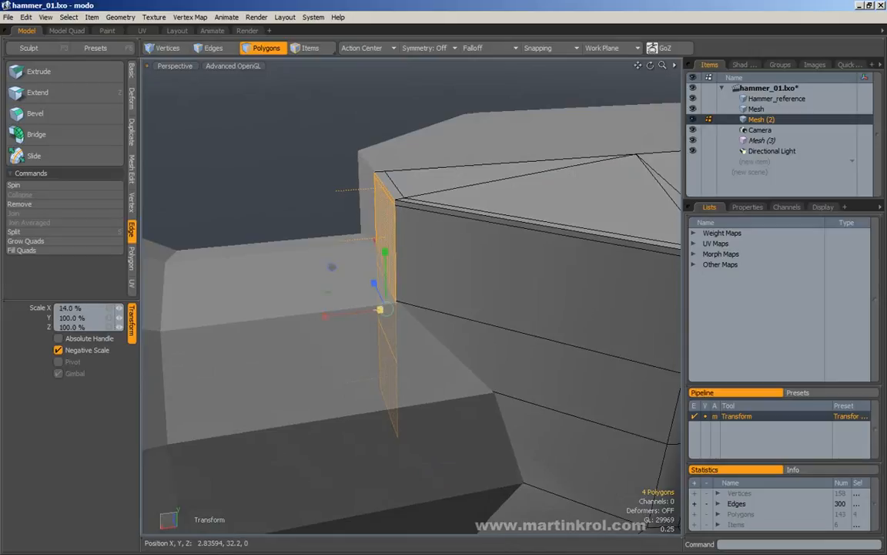
{"action": "left_click", "coordinate": [31, 308]}
{"action": "left_click_drag", "start_coordinate": [322, 318], "coordinate": [367, 210], "text": "alt"}
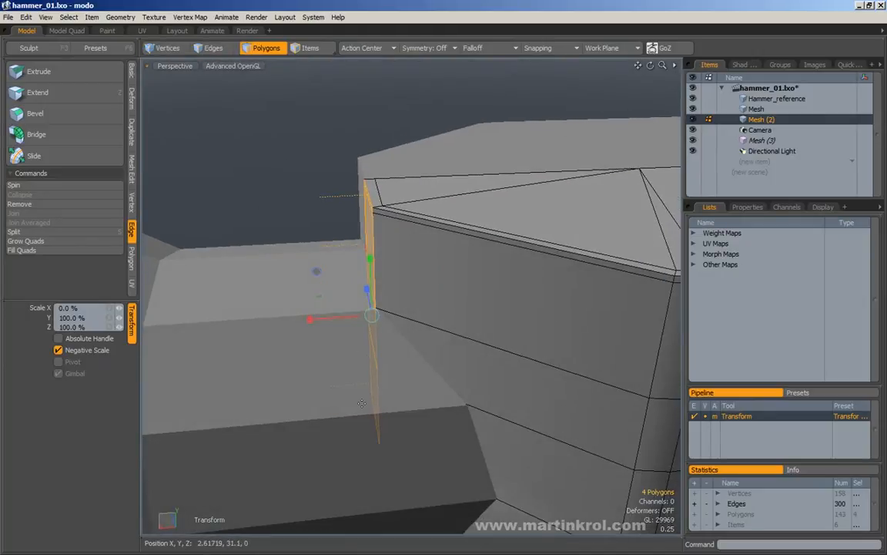
{"action": "key", "text": "space"}
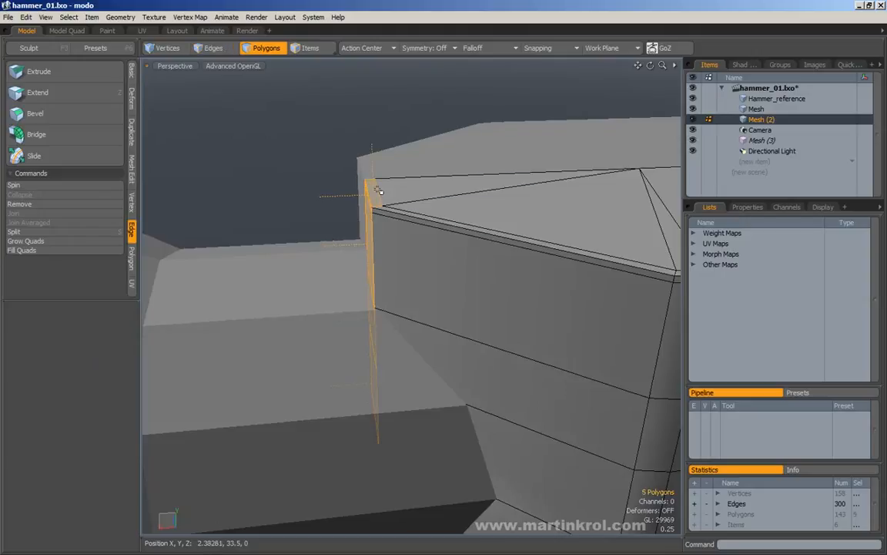
Try scaling the rear face together with its adjoining rim polygon in X, then undo the scale and clear the selection.
{"action": "left_click_drag", "start_coordinate": [379, 196], "coordinate": [363, 201], "text": "alt"}
{"action": "key", "text": "r"}
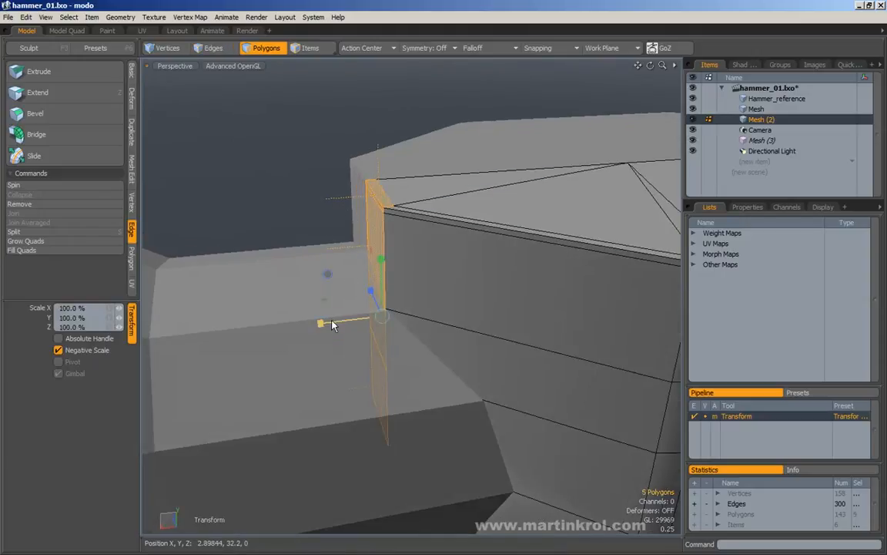
{"action": "left_click_drag", "start_coordinate": [335, 321], "coordinate": [396, 314]}
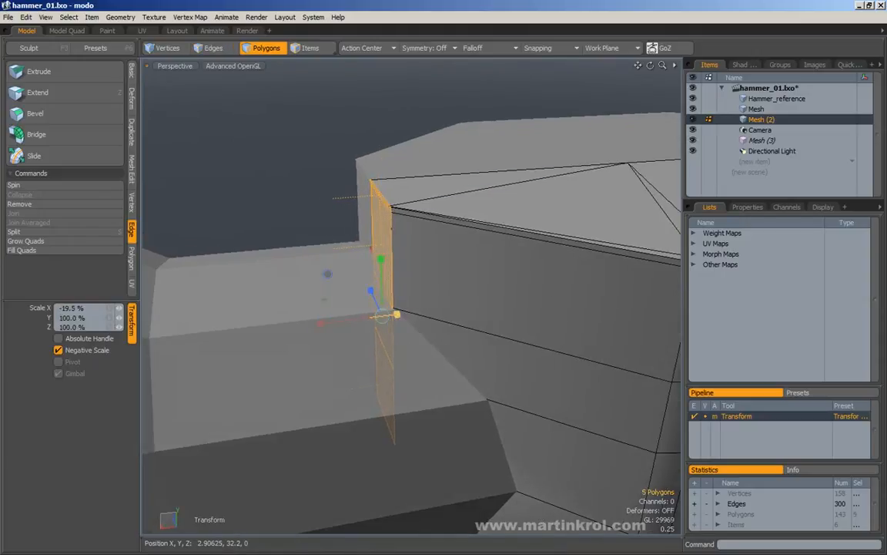
{"action": "key", "text": "ctrl+z"}
{"action": "key", "text": "q"}
{"action": "left_click", "coordinate": [282, 203]}
Examine the smoothed hammer as a whole, then the cage of the head and claw slot from above.
{"action": "right_click_drag", "start_coordinate": [282, 203], "coordinate": [260, 215], "text": "alt"}
{"action": "left_click_drag", "start_coordinate": [259, 214], "coordinate": [337, 239], "text": "alt"}
{"action": "key", "text": "3"}
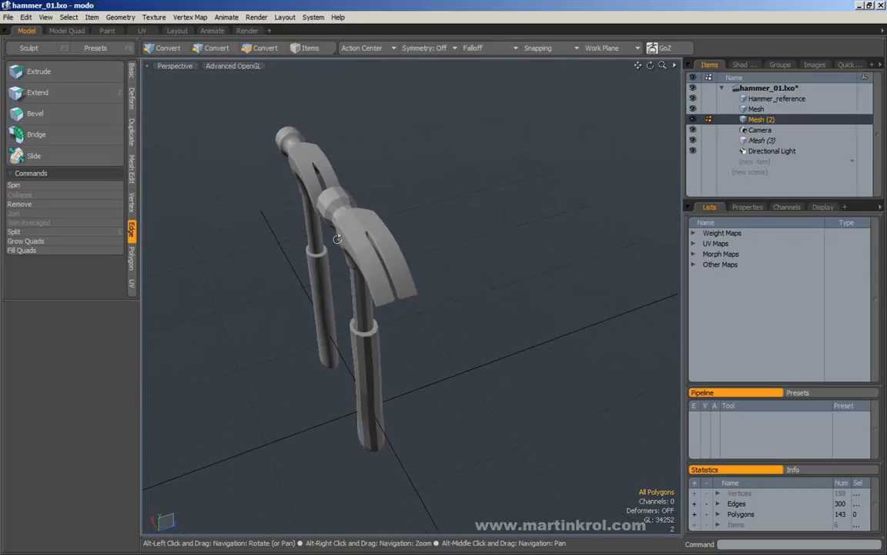
{"action": "scroll", "coordinate": [337, 238], "scroll_direction": "up", "scroll_amount": 5}
{"action": "left_click_drag", "start_coordinate": [388, 218], "coordinate": [340, 126], "text": "alt"}
{"action": "scroll", "coordinate": [354, 156], "scroll_direction": "up", "scroll_amount": 4}
{"action": "middle_click_drag", "start_coordinate": [447, 197], "coordinate": [532, 212], "text": "alt"}
{"action": "left_click_drag", "start_coordinate": [533, 211], "coordinate": [295, 184], "text": "alt"}
{"action": "left_click_drag", "start_coordinate": [413, 226], "coordinate": [420, 308], "text": "alt"}
{"action": "scroll", "coordinate": [364, 372], "scroll_direction": "down", "scroll_amount": 5}
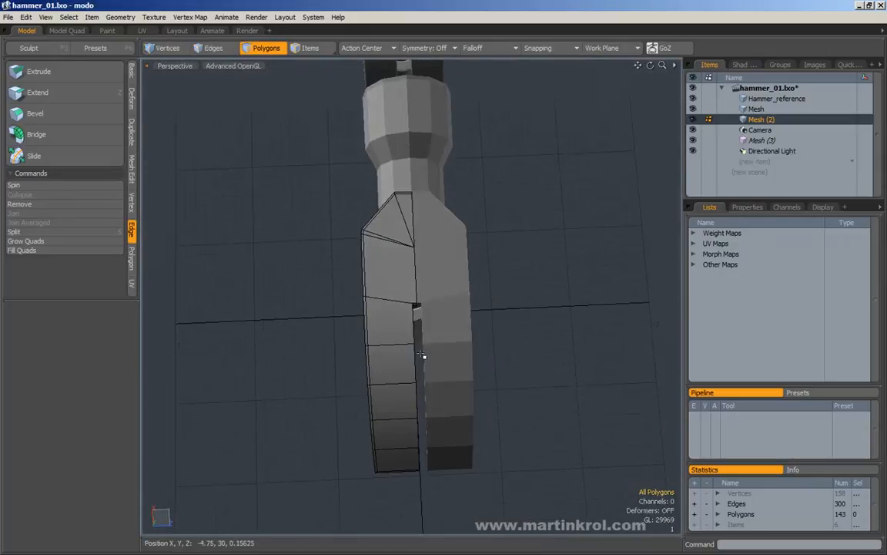
Select the pair of vertices on the claw's inner edge just past the slot's start and move them about 0.078 in Z.
{"action": "left_click", "coordinate": [166, 50]}
{"action": "scroll", "coordinate": [450, 332], "scroll_direction": "up", "scroll_amount": 5}
{"action": "left_click_drag", "start_coordinate": [450, 331], "coordinate": [397, 301], "text": "alt"}
{"action": "key", "text": "w"}
{"action": "left_click_drag", "start_coordinate": [444, 282], "coordinate": [318, 198], "text": "alt"}
{"action": "key", "text": "q"}
{"action": "key", "text": "w"}
{"action": "key", "text": "q"}
{"action": "left_click_drag", "start_coordinate": [371, 246], "coordinate": [416, 256], "text": "alt"}
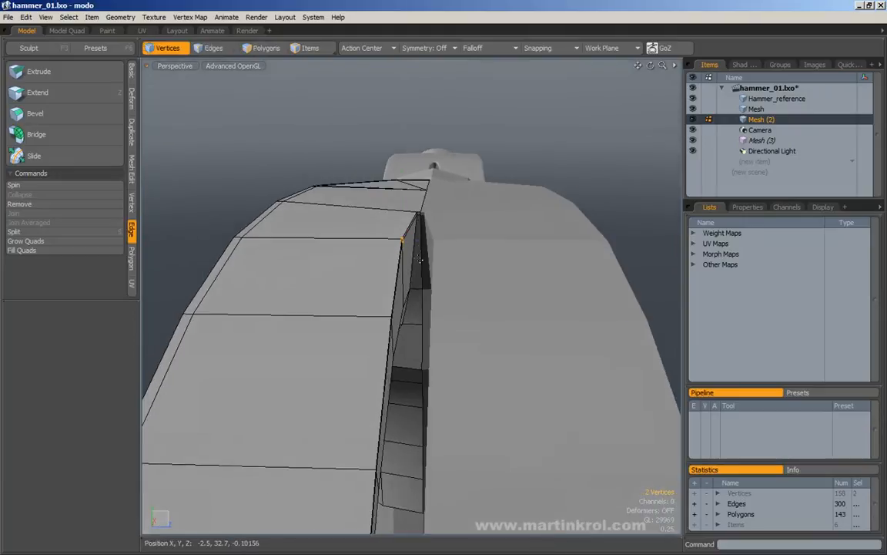
{"action": "key", "text": "w"}
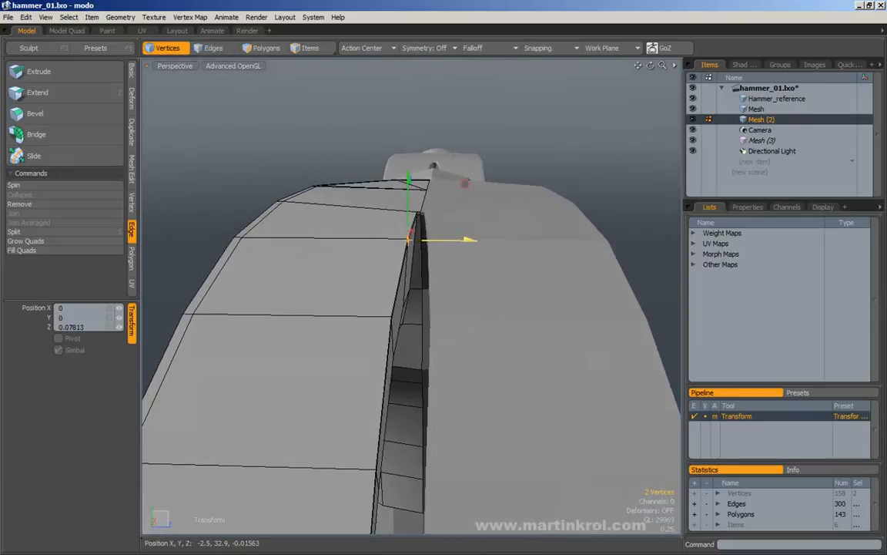
{"action": "key", "text": "q"}
Reposition the selected vertex pair on the claw slot's inner edge by about 0.61 in X and 0.008 in Z.
{"action": "left_click_drag", "start_coordinate": [406, 333], "coordinate": [397, 258], "text": "alt"}
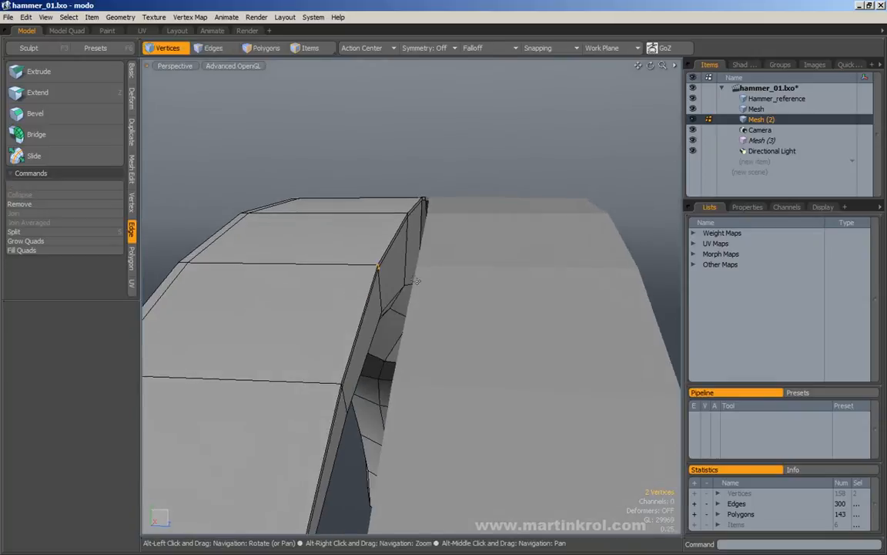
{"action": "key", "text": "w"}
{"action": "left_click_drag", "start_coordinate": [460, 266], "coordinate": [418, 224]}
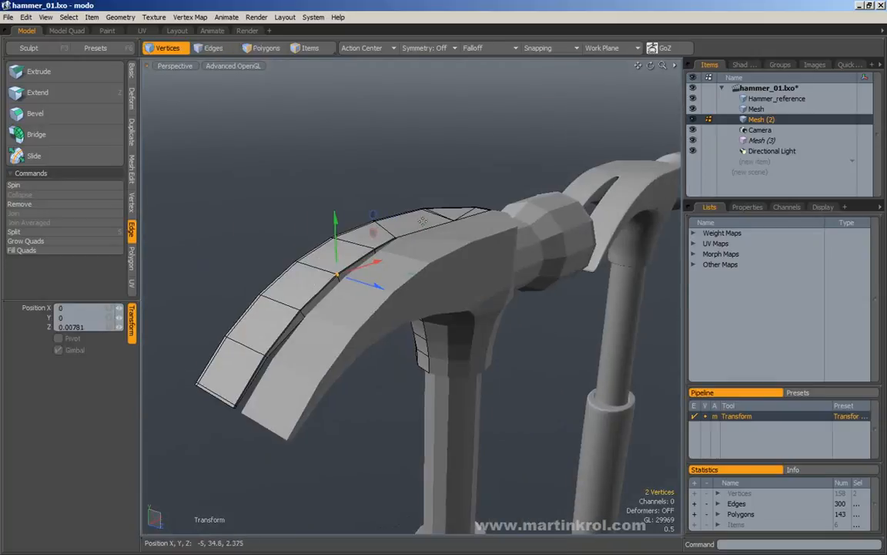
{"action": "left_click_drag", "start_coordinate": [337, 264], "coordinate": [408, 278], "text": "alt"}
{"action": "key", "text": "ctrl+z"}
{"action": "left_click_drag", "start_coordinate": [459, 263], "coordinate": [628, 250], "text": "alt"}
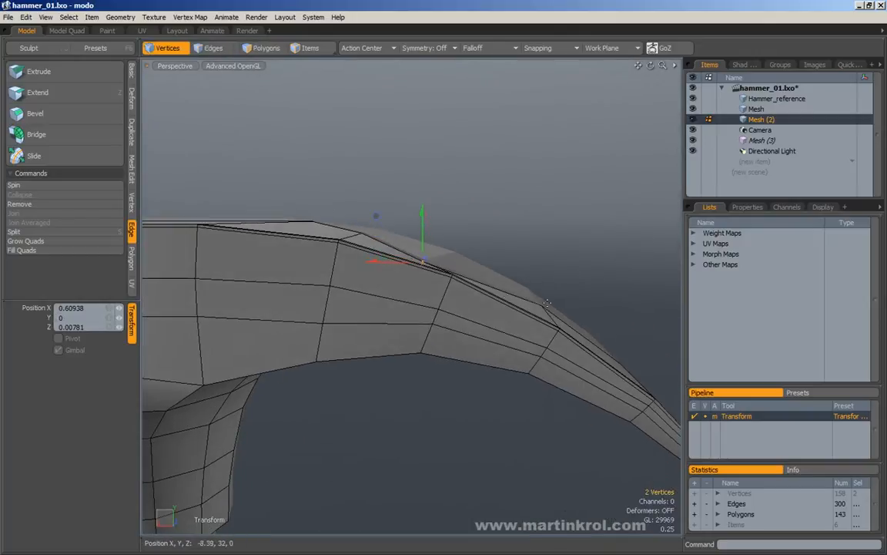
{"action": "key", "text": "space"}
Select a vertex pair midway along the claw slot's inner edge and adjust its position, undoing the first move.
{"action": "right_click_drag", "start_coordinate": [555, 249], "coordinate": [578, 275]}
{"action": "left_click_drag", "start_coordinate": [578, 275], "coordinate": [408, 279], "text": "alt"}
{"action": "right_click_drag", "start_coordinate": [409, 258], "coordinate": [476, 293]}
{"action": "left_click_drag", "start_coordinate": [476, 291], "coordinate": [406, 349], "text": "alt"}
{"action": "left_click", "coordinate": [410, 288], "text": "shift"}
{"action": "key", "text": "w"}
{"action": "key", "text": "ctrl+z"}
{"action": "left_click_drag", "start_coordinate": [519, 333], "coordinate": [467, 282], "text": "alt"}
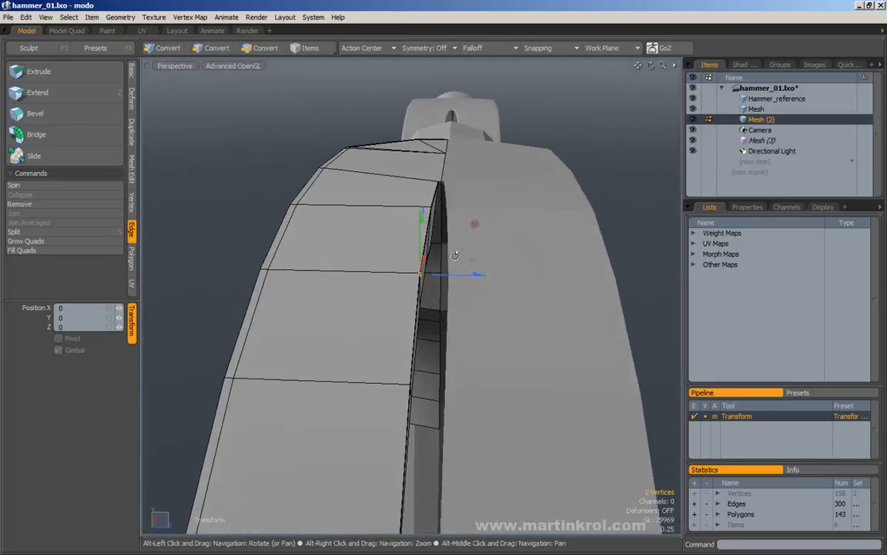
{"action": "left_click_drag", "start_coordinate": [472, 232], "coordinate": [430, 217], "text": "alt"}
{"action": "scroll", "coordinate": [429, 218], "scroll_direction": "up", "scroll_amount": 4}
{"action": "key", "text": "q"}
Select the two vertices where the claw slot begins and adjust their position.
{"action": "left_click_drag", "start_coordinate": [422, 265], "coordinate": [472, 228], "text": "alt"}
{"action": "left_click", "coordinate": [407, 250]}
{"action": "key", "text": "w"}
{"action": "scroll", "coordinate": [418, 214], "scroll_direction": "up", "scroll_amount": 3}
{"action": "key", "text": "q"}
{"action": "key", "text": "w"}
{"action": "scroll", "coordinate": [462, 235], "scroll_direction": "down", "scroll_amount": 3}
{"action": "left_click_drag", "start_coordinate": [499, 264], "coordinate": [462, 274], "text": "alt"}
{"action": "key", "text": "q"}
{"action": "scroll", "coordinate": [436, 256], "scroll_direction": "down", "scroll_amount": 5}
{"action": "scroll", "coordinate": [418, 296], "scroll_direction": "up", "scroll_amount": 5}
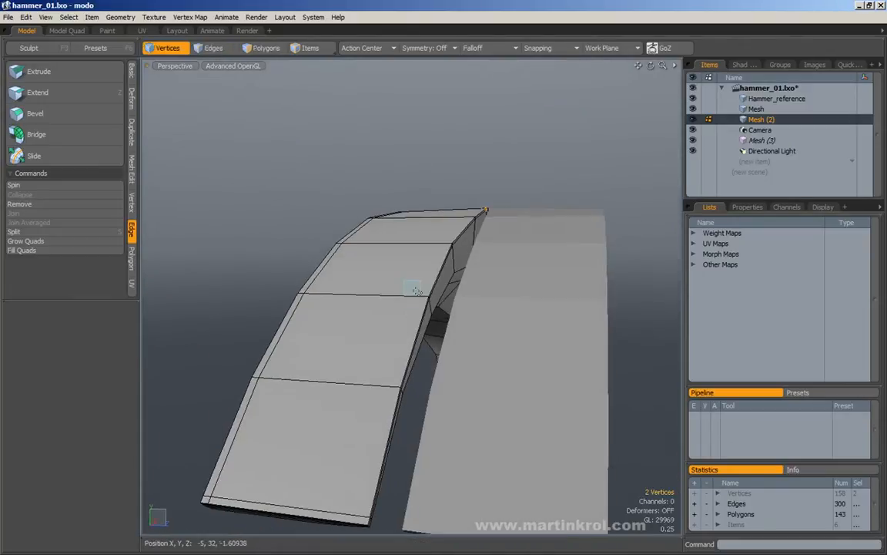
Select the three inner-edge vertices halfway down the claw and move them in negative Z to widen the slot.
{"action": "left_click_drag", "start_coordinate": [435, 333], "coordinate": [469, 287], "text": "alt"}
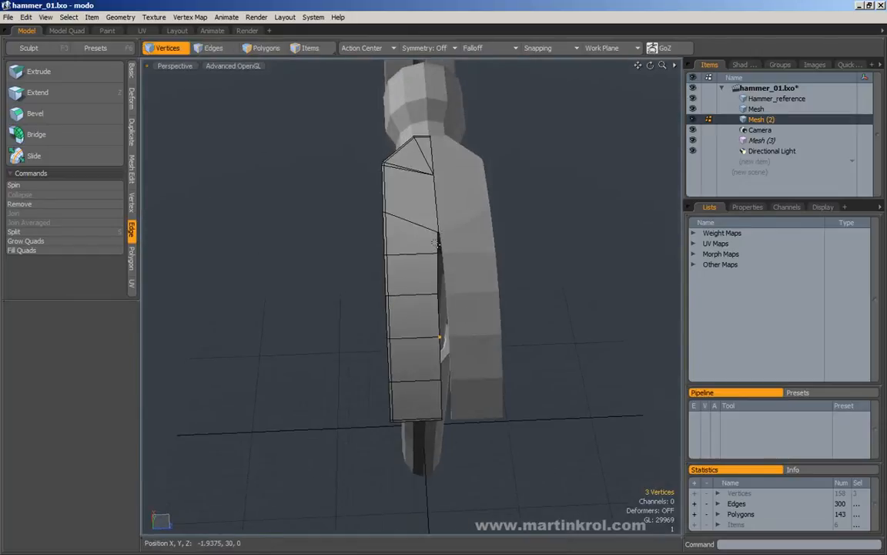
{"action": "scroll", "coordinate": [452, 368], "scroll_direction": "up", "scroll_amount": 4, "text": "alt"}
{"action": "middle_click_drag", "start_coordinate": [453, 368], "coordinate": [438, 395], "text": "alt"}
{"action": "key", "text": "w"}
{"action": "left_click_drag", "start_coordinate": [436, 367], "coordinate": [429, 339], "text": "alt"}
{"action": "key", "text": "q"}
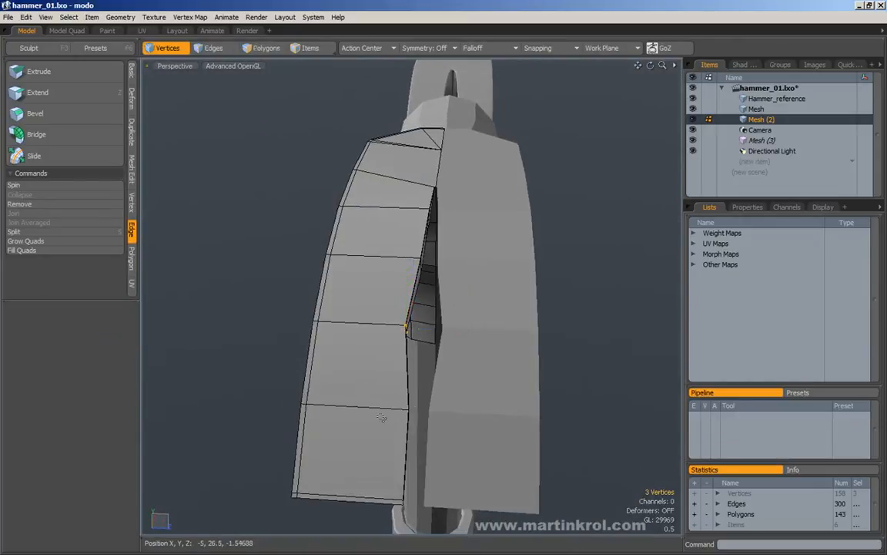
Select the inner-edge vertices of the last row before the claw tip and shift them away from the slot in Z.
{"action": "left_click_drag", "start_coordinate": [386, 416], "coordinate": [351, 420], "text": "alt"}
{"action": "right_click_drag", "start_coordinate": [360, 383], "coordinate": [391, 428]}
{"action": "key", "text": "w"}
{"action": "mouse_move", "coordinate": [392, 430]}
{"action": "left_mouse_down", "text": "alt"}
{"action": "mouse_move", "coordinate": [437, 412]}
{"action": "mouse_move", "coordinate": [396, 431]}
{"action": "left_mouse_up", "text": "alt"}
{"action": "key", "text": "q"}
Select the eight vertices at the claw tip's inner corner and move them about -0.28 in Z.
{"action": "right_click_drag", "start_coordinate": [396, 443], "coordinate": [464, 509]}
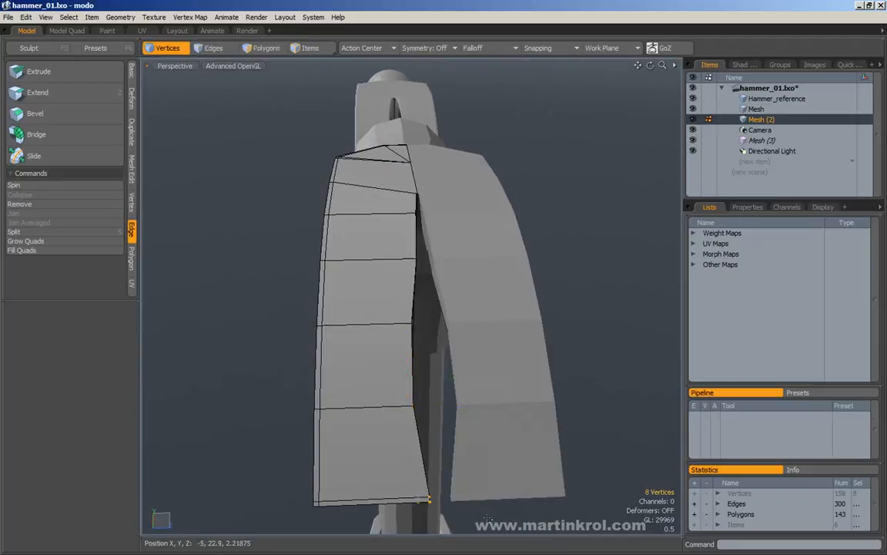
{"action": "left_click_drag", "start_coordinate": [464, 507], "coordinate": [466, 456], "text": "alt"}
{"action": "key", "text": "w"}
{"action": "left_click_drag", "start_coordinate": [409, 452], "coordinate": [401, 409], "text": "alt"}
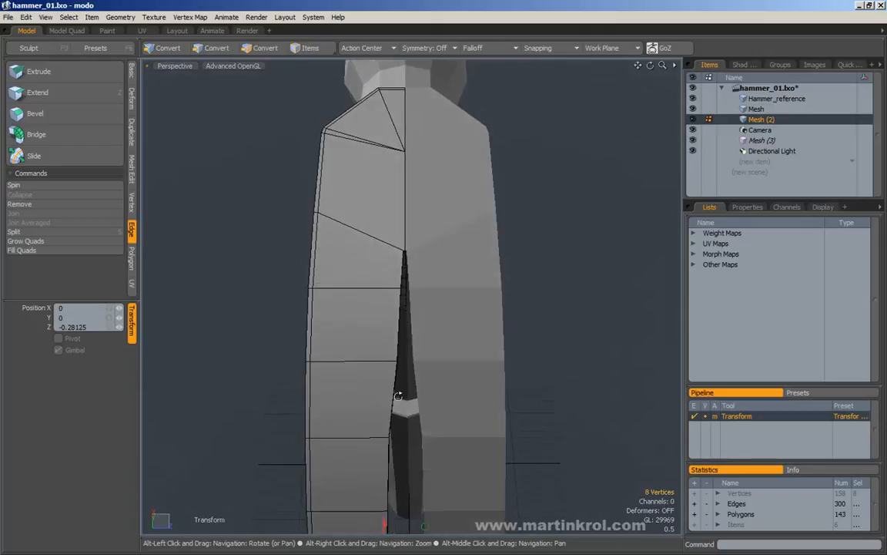
{"action": "key", "text": "q"}
Select the four inner-edge vertices in the second row past the slot's start and move them about -0.11 in Z.
{"action": "right_click_drag", "start_coordinate": [334, 310], "coordinate": [446, 390]}
{"action": "mouse_move", "coordinate": [446, 391]}
{"action": "left_mouse_down", "text": "alt"}
{"action": "mouse_move", "coordinate": [426, 400]}
{"action": "mouse_move", "coordinate": [409, 338]}
{"action": "left_mouse_up", "text": "alt"}
{"action": "key", "text": "w"}
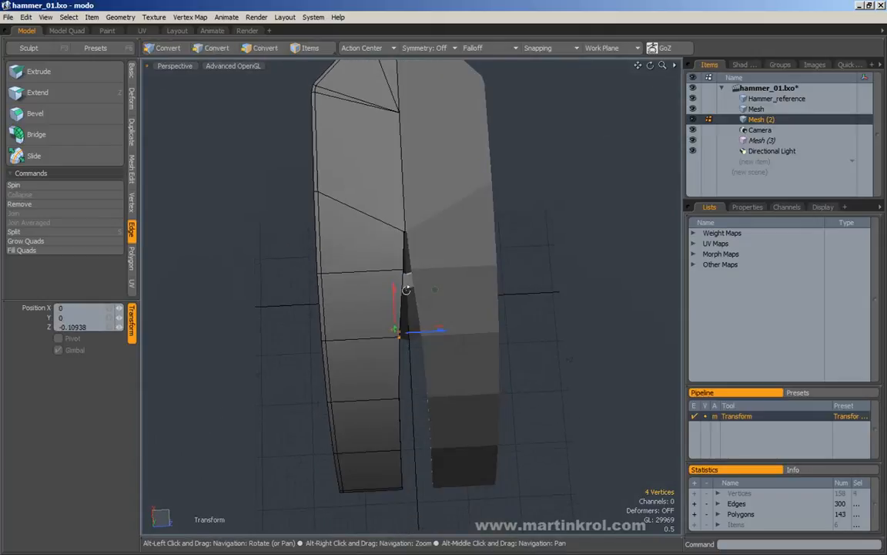
{"action": "key", "text": "q"}
Move the four inner-edge vertices in the first row past the slot's start about -0.094 in Z.
{"action": "left_click_drag", "start_coordinate": [423, 285], "coordinate": [436, 299], "text": "alt"}
{"action": "key", "text": "w"}
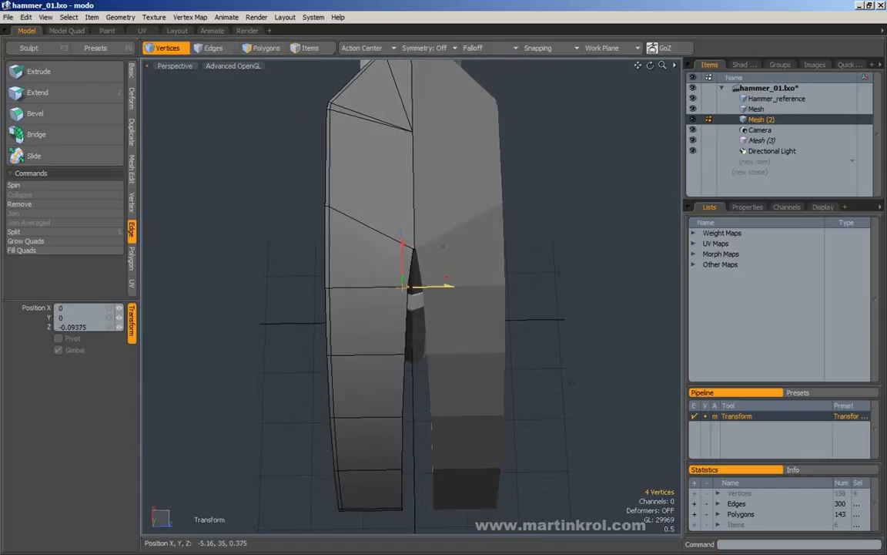
{"action": "key", "text": "q"}
Examine the smoothed claw arms and slot from below and behind, then the underlying cage.
{"action": "left_click_drag", "start_coordinate": [445, 283], "coordinate": [611, 370], "text": "alt"}
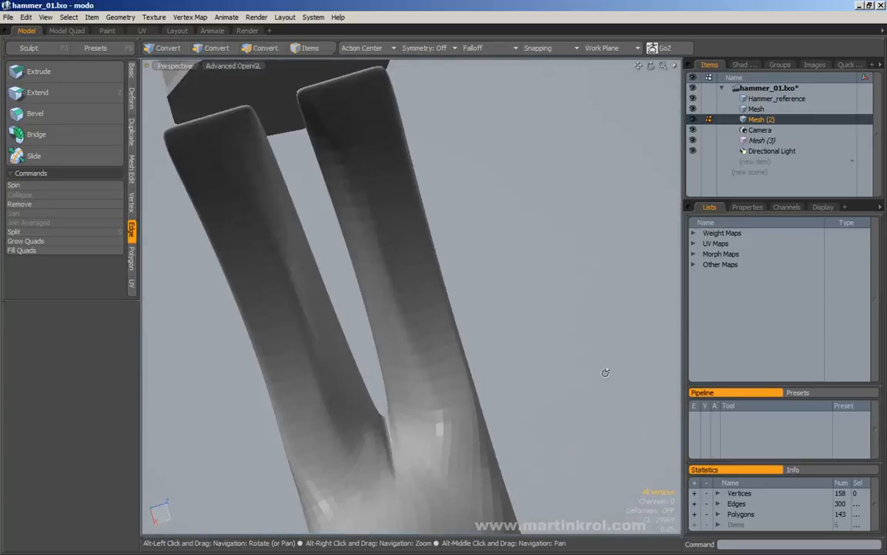
{"action": "left_click_drag", "start_coordinate": [388, 381], "coordinate": [405, 284], "text": "alt"}
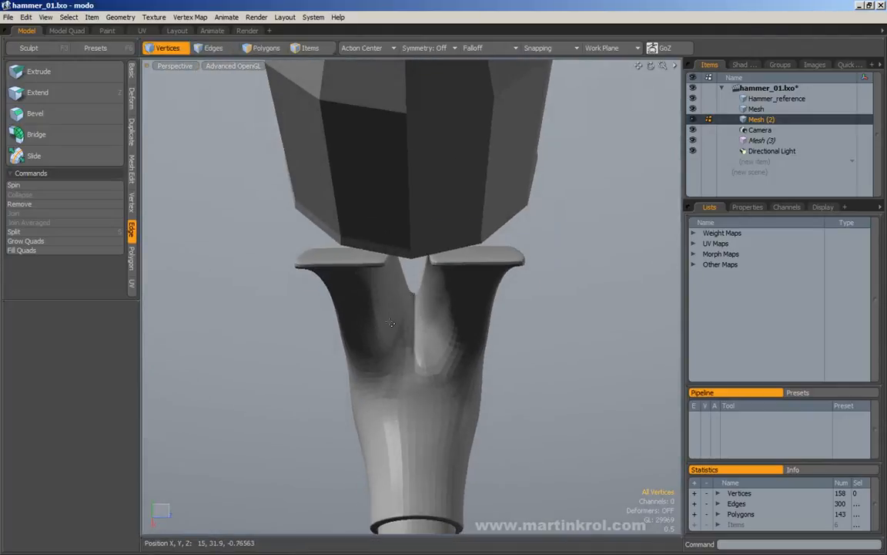
{"action": "left_click_drag", "start_coordinate": [454, 288], "coordinate": [441, 315], "text": "alt"}
{"action": "scroll", "coordinate": [447, 296], "scroll_direction": "up", "scroll_amount": 3, "text": "alt"}
{"action": "scroll", "coordinate": [444, 312], "scroll_direction": "up", "scroll_amount": 3, "text": "alt"}
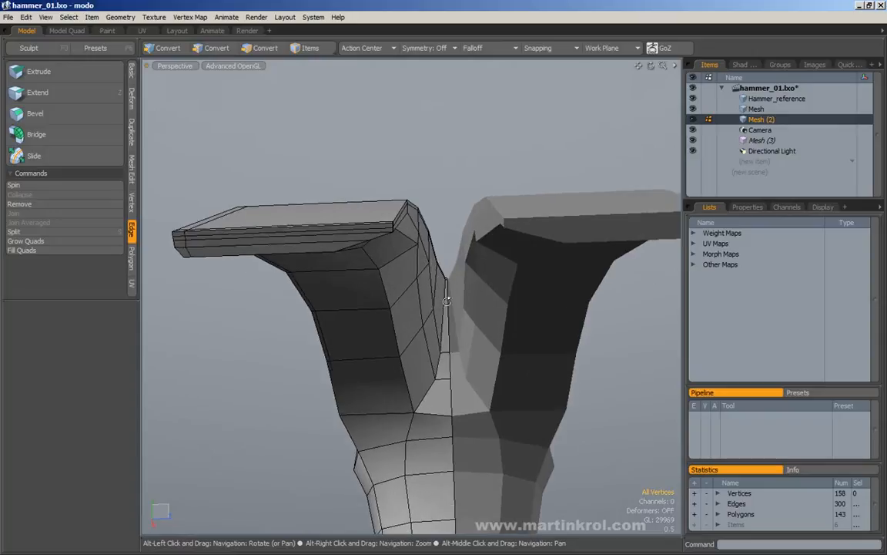
Adjust the vertices along the middle of the claw's inner wall one by one, raising one about 0.06 in Y.
{"action": "left_click_drag", "start_coordinate": [243, 98], "coordinate": [394, 214], "text": "alt"}
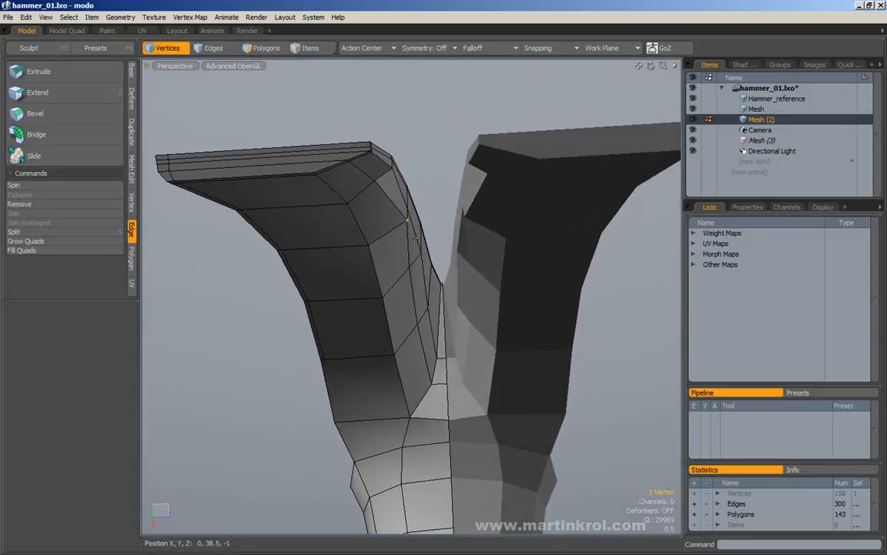
{"action": "key", "text": "w"}
{"action": "key", "text": "space"}
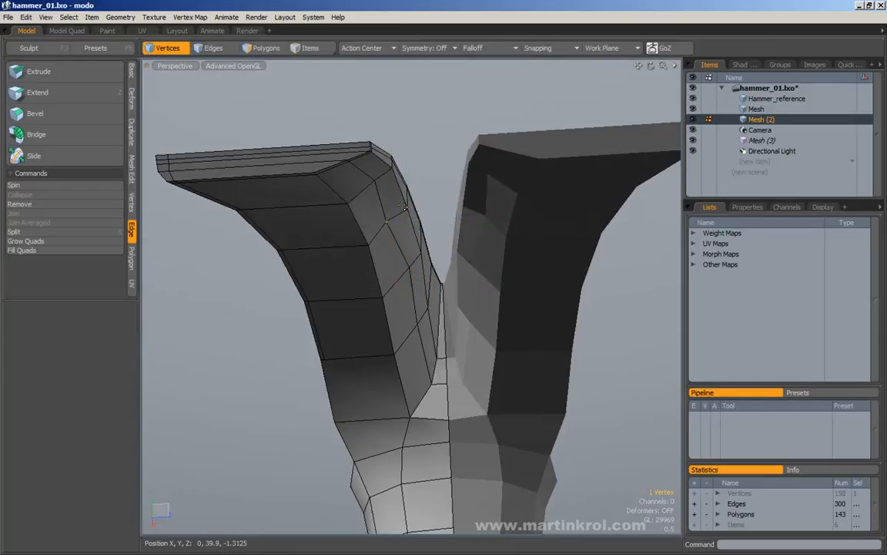
{"action": "key", "text": "w"}
{"action": "left_click_drag", "start_coordinate": [423, 215], "coordinate": [436, 212], "text": "alt"}
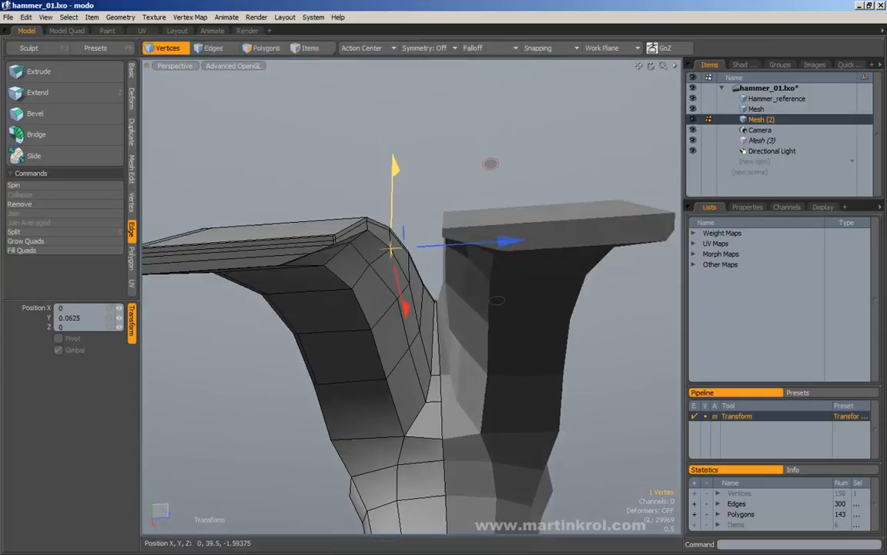
{"action": "left_click_drag", "start_coordinate": [378, 224], "coordinate": [382, 238], "text": "alt"}
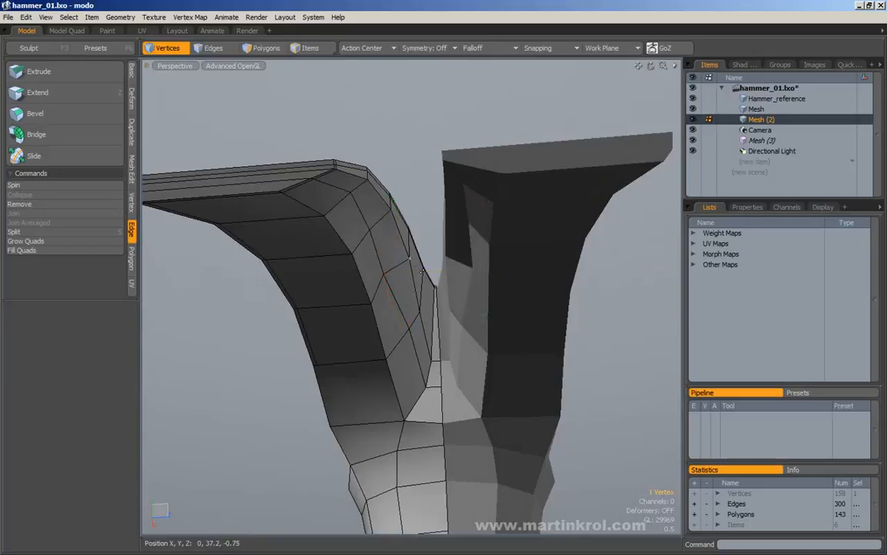
{"action": "left_click_drag", "start_coordinate": [402, 254], "coordinate": [401, 265], "text": "alt"}
Raise the inner-wall vertex nearest the slot's start about 0.625 in Y.
{"action": "key", "text": "q"}
{"action": "left_click", "coordinate": [410, 340]}
{"action": "key", "text": "w"}
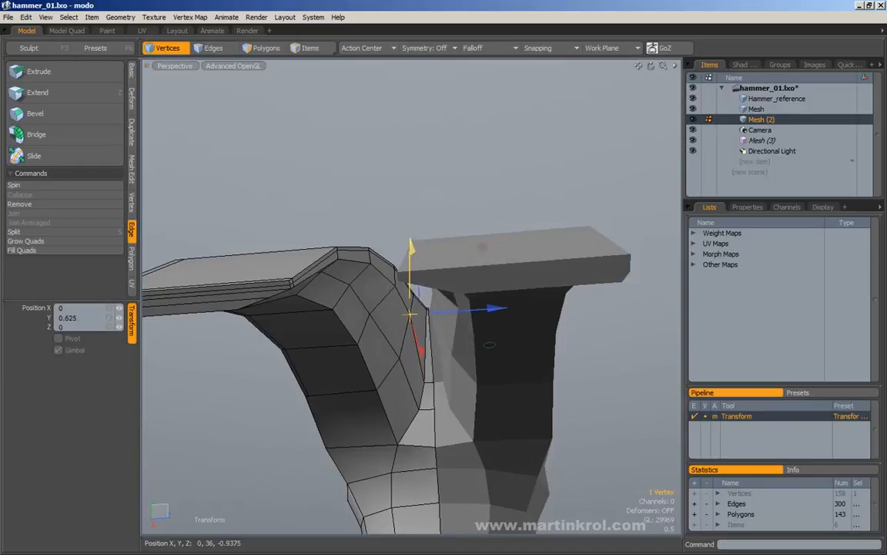
{"action": "key", "text": "q"}
Select the two vertices at the inner end of the slot and raise them 1 in Y.
{"action": "key", "text": "w"}
{"action": "right_click_drag", "start_coordinate": [444, 385], "coordinate": [458, 393]}
{"action": "key", "text": "q"}
{"action": "key", "text": "w"}
{"action": "key", "text": "q"}
{"action": "left_click_drag", "start_coordinate": [456, 394], "coordinate": [443, 382], "text": "alt"}
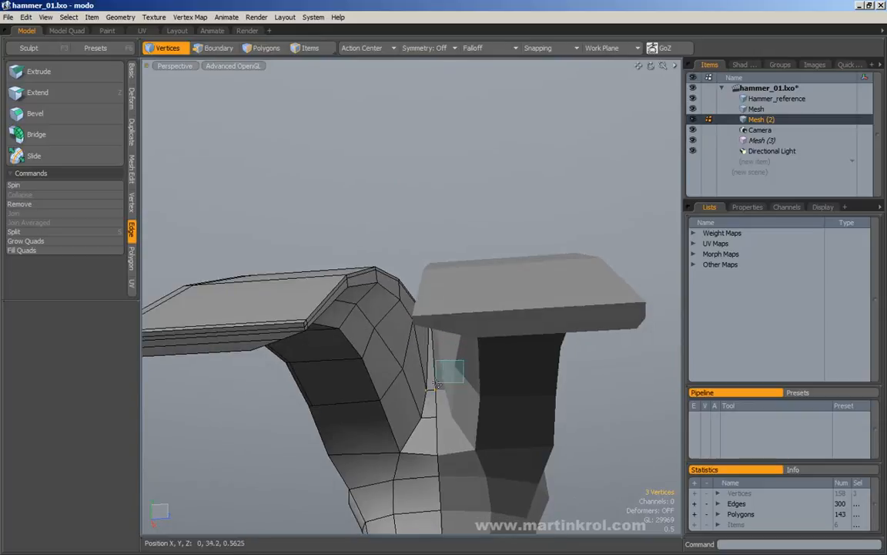
{"action": "right_click_drag", "start_coordinate": [438, 383], "coordinate": [439, 383]}
{"action": "key", "text": "w"}
{"action": "left_click_drag", "start_coordinate": [432, 356], "coordinate": [446, 342], "text": "alt"}
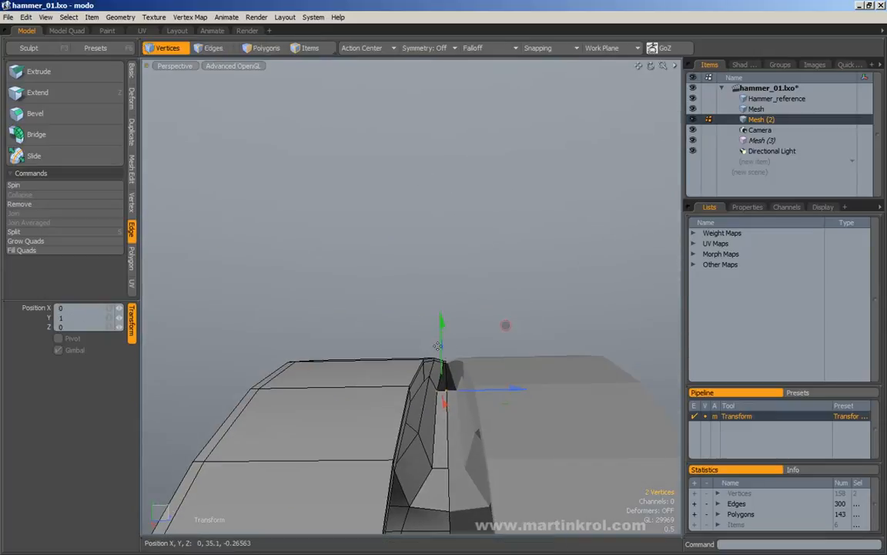
{"action": "key", "text": "space"}
Select the inner-wall vertex beside the slot's inner end and lower it slightly in Y.
{"action": "left_click", "coordinate": [428, 375]}
{"action": "key", "text": "y"}
{"action": "left_click_drag", "start_coordinate": [432, 356], "coordinate": [431, 361]}
{"action": "left_click_drag", "start_coordinate": [431, 361], "coordinate": [460, 356], "text": "alt"}
{"action": "key", "text": "space"}
Lower the next inner-wall vertex toward the claw tip about 0.16 in Y.
{"action": "left_click", "coordinate": [437, 354]}
{"action": "key", "text": "y"}
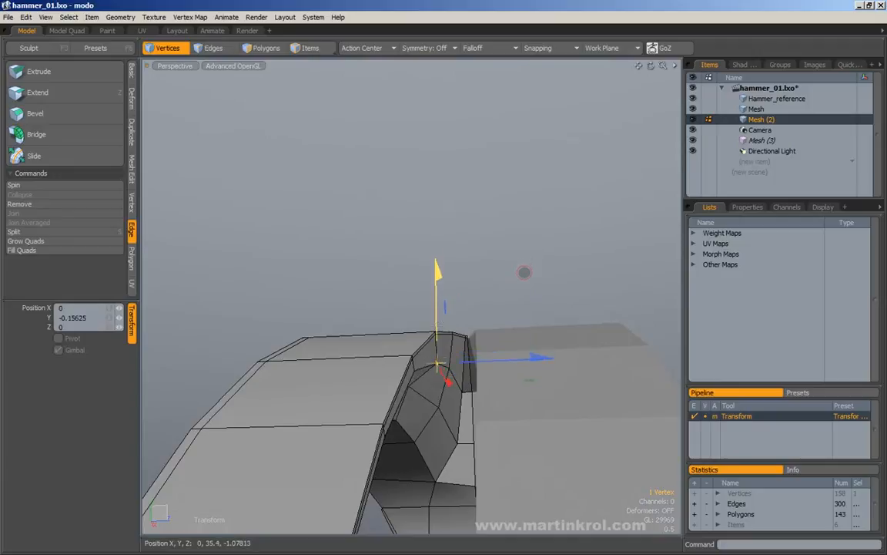
{"action": "left_click_drag", "start_coordinate": [437, 299], "coordinate": [436, 301]}
{"action": "left_click_drag", "start_coordinate": [443, 350], "coordinate": [460, 329], "text": "alt"}
{"action": "left_click_drag", "start_coordinate": [492, 379], "coordinate": [473, 370], "text": "alt"}
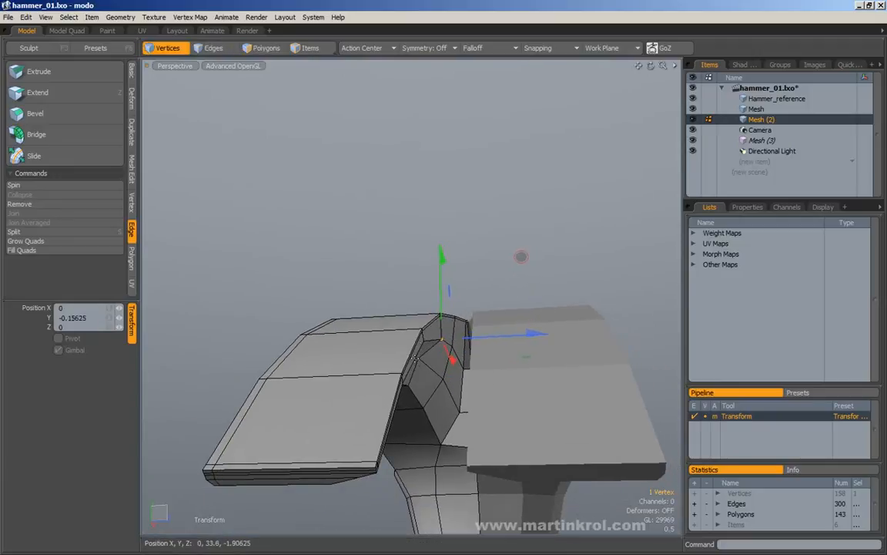
{"action": "key", "text": "space"}
Lower the following inner-wall vertex about 0.06 in Y and fine-tune the height of its neighbour.
{"action": "key", "text": "y"}
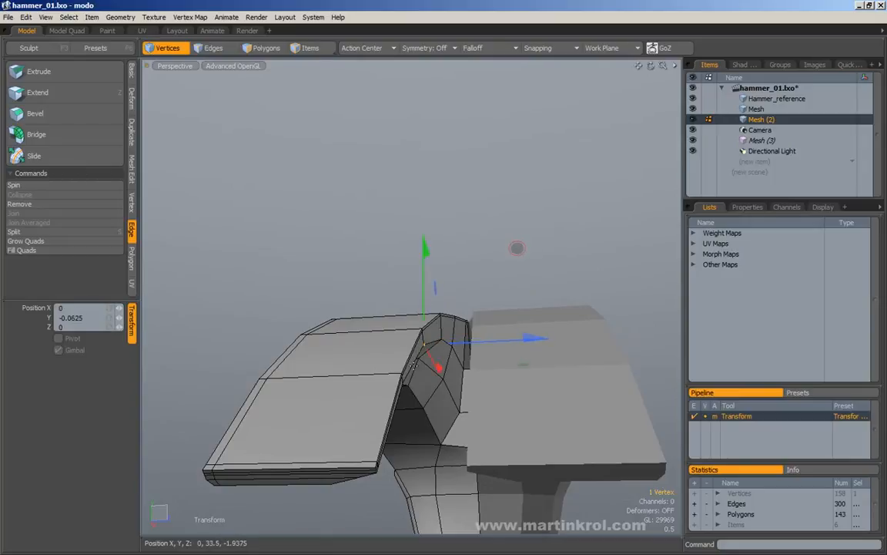
{"action": "key", "text": "space"}
{"action": "key", "text": "y"}
{"action": "left_click_drag", "start_coordinate": [443, 342], "coordinate": [443, 341]}
{"action": "mouse_move", "coordinate": [445, 368]}
{"action": "left_mouse_down", "text": "alt"}
{"action": "mouse_move", "coordinate": [509, 300]}
{"action": "mouse_move", "coordinate": [430, 322]}
{"action": "mouse_move", "coordinate": [423, 362]}
{"action": "mouse_move", "coordinate": [438, 354]}
{"action": "left_mouse_up", "text": "alt"}
{"action": "key", "text": "space"}
Move three successive vertices along the inner edge of the claw's underside away from the slot in negative Z, one by one.
{"action": "left_click", "coordinate": [436, 318]}
{"action": "key", "text": "y"}
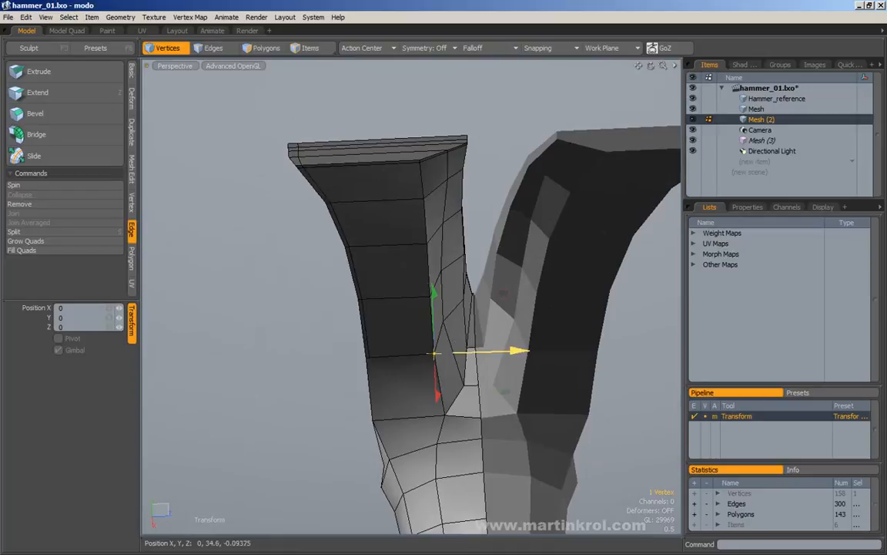
{"action": "left_click_drag", "start_coordinate": [518, 351], "coordinate": [508, 351]}
{"action": "key", "text": "space"}
{"action": "left_click", "coordinate": [430, 296]}
{"action": "key", "text": "w"}
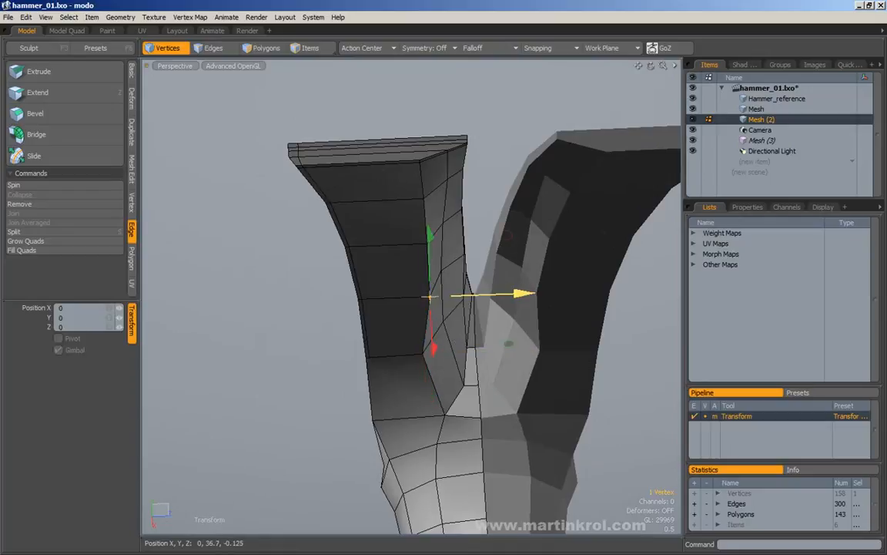
{"action": "left_click_drag", "start_coordinate": [462, 303], "coordinate": [449, 301]}
{"action": "key", "text": "space"}
{"action": "key", "text": "w"}
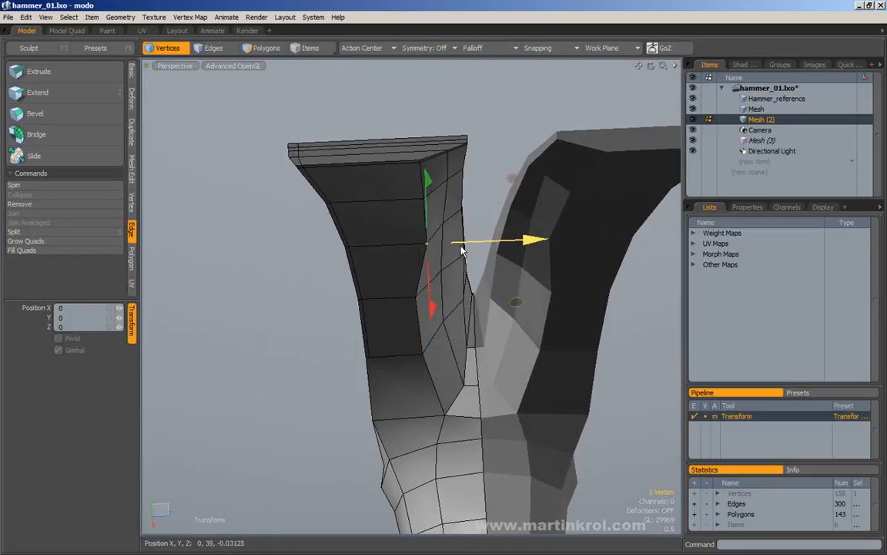
{"action": "left_click_drag", "start_coordinate": [486, 241], "coordinate": [474, 241]}
{"action": "key", "text": "space"}
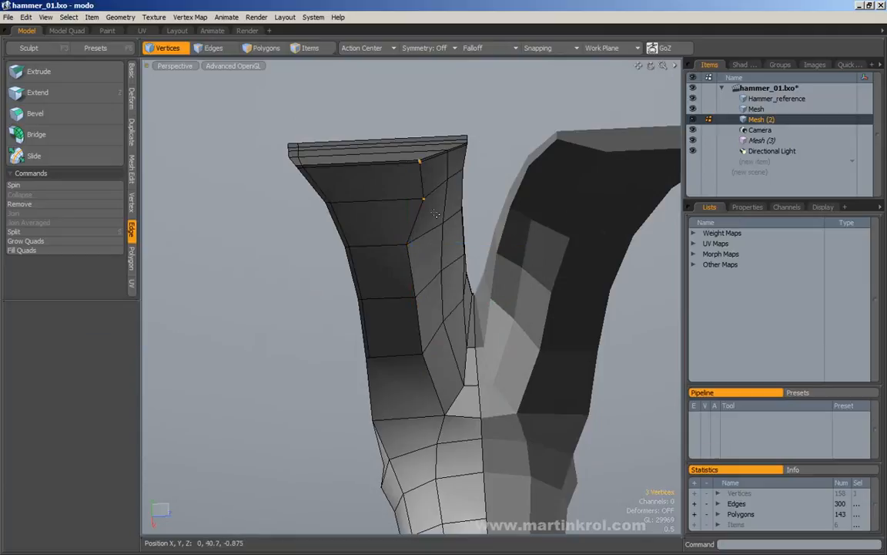
Select the three remaining underside inner-edge vertices near the claw tip and move them about -0.31 in Z.
{"action": "key", "text": "w"}
{"action": "left_click_drag", "start_coordinate": [421, 183], "coordinate": [398, 183]}
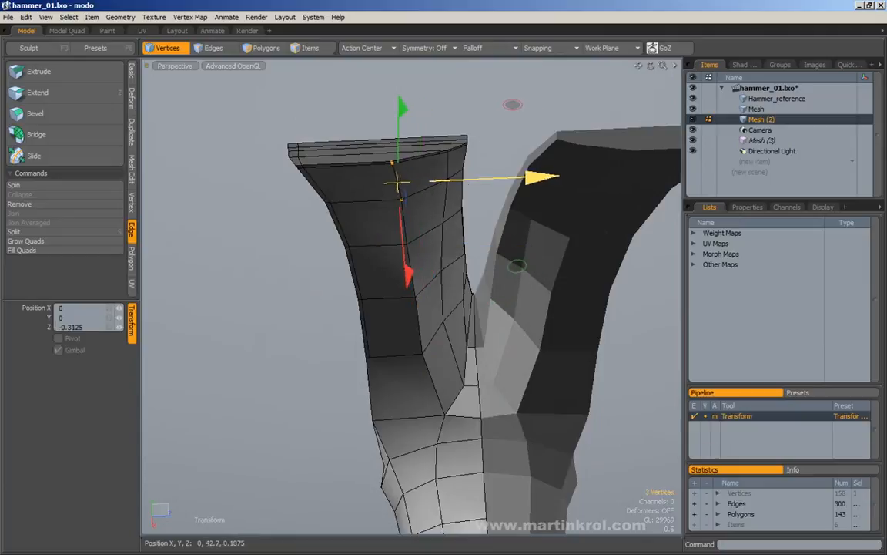
{"action": "key", "text": "space"}
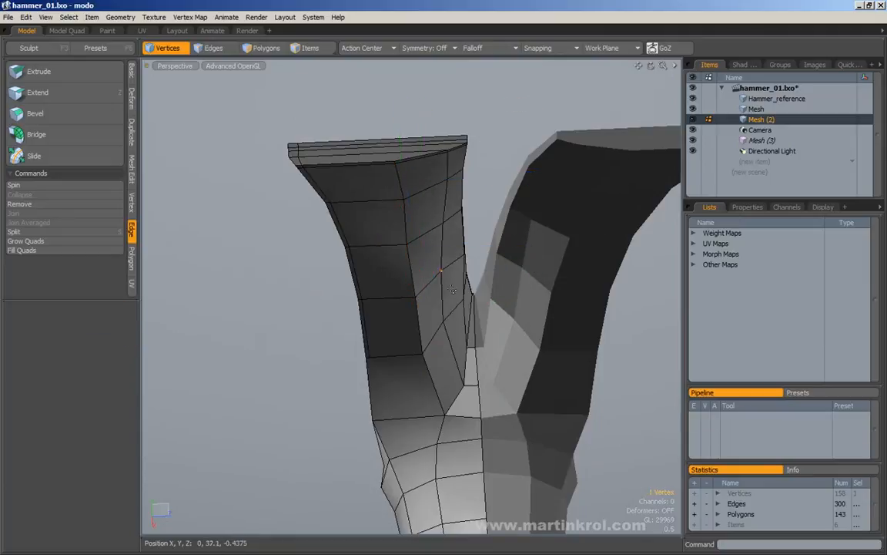
Align the inner wall's middle vertices in Z, finishing with the three near the claw tip, and clear the selection.
{"action": "key", "text": "w"}
{"action": "key", "text": "space"}
{"action": "left_click", "coordinate": [443, 223]}
{"action": "key", "text": "w"}
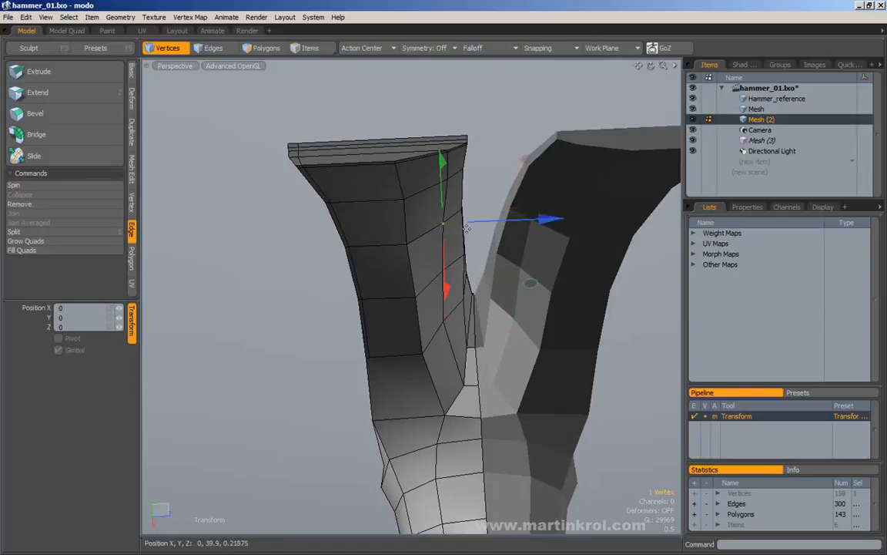
{"action": "key", "text": "space"}
{"action": "left_click_drag", "start_coordinate": [460, 193], "coordinate": [461, 192], "text": "shift"}
{"action": "key", "text": "w"}
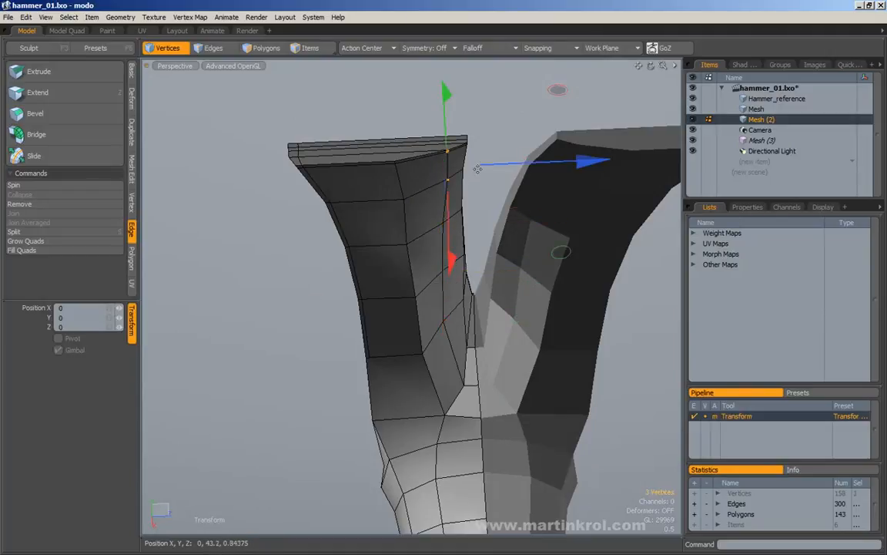
{"action": "key", "text": "space"}
{"action": "left_click", "coordinate": [485, 236]}
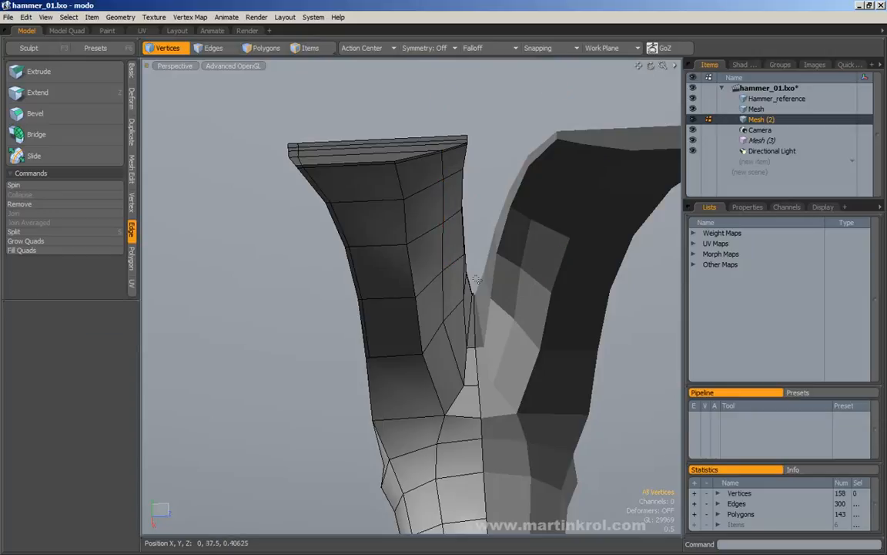
Move the lower vertex of the inner wall's middle line about 0.094 in Z.
{"action": "key", "text": "w"}
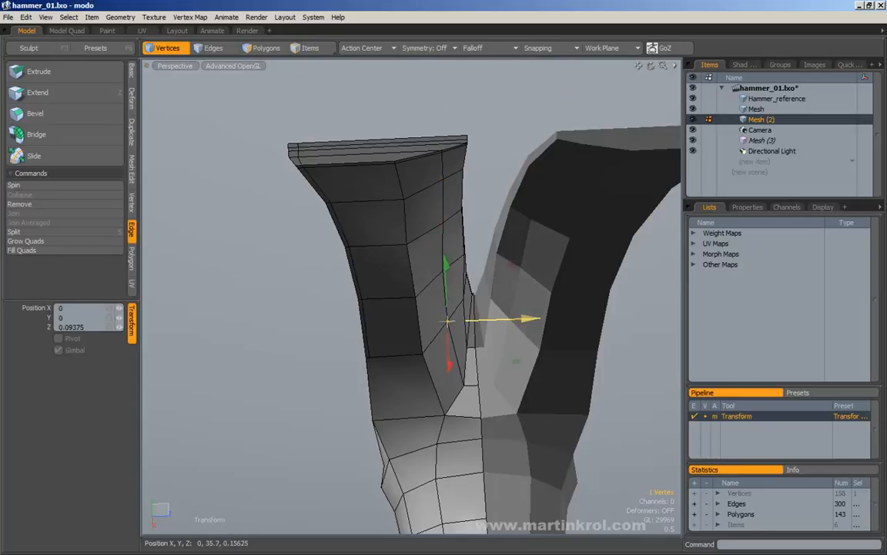
{"action": "key", "text": "space"}
{"action": "left_click_drag", "start_coordinate": [471, 228], "coordinate": [438, 336], "text": "alt"}
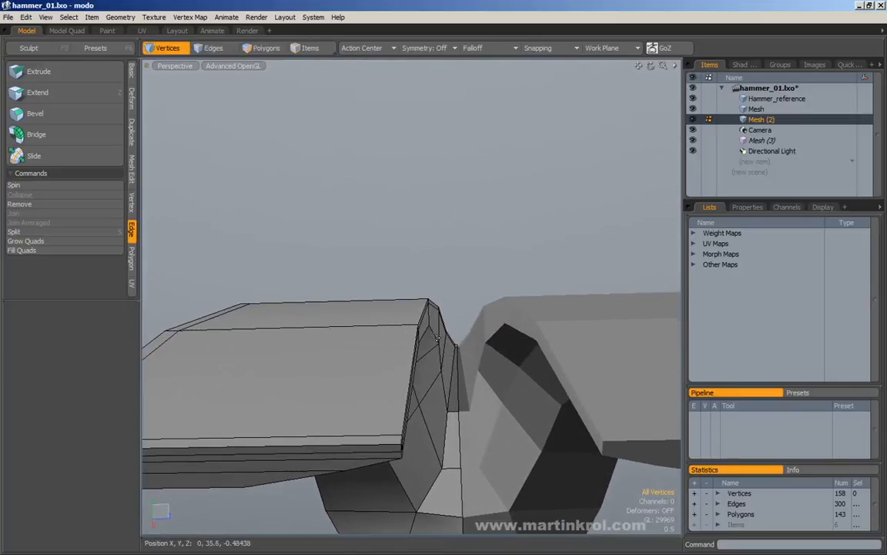
Move an inner-wall vertex near the claw slot's start about -0.047 in Z, adjust a neighbouring vertex pair, and clear the selection.
{"action": "key", "text": "w"}
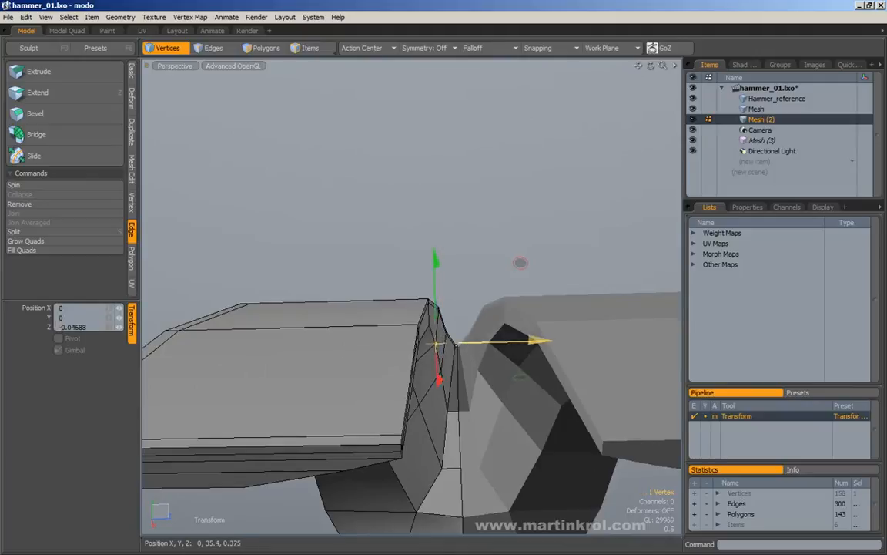
{"action": "key", "text": "space"}
{"action": "left_click_drag", "start_coordinate": [422, 320], "coordinate": [464, 297], "text": "alt"}
{"action": "key", "text": "w"}
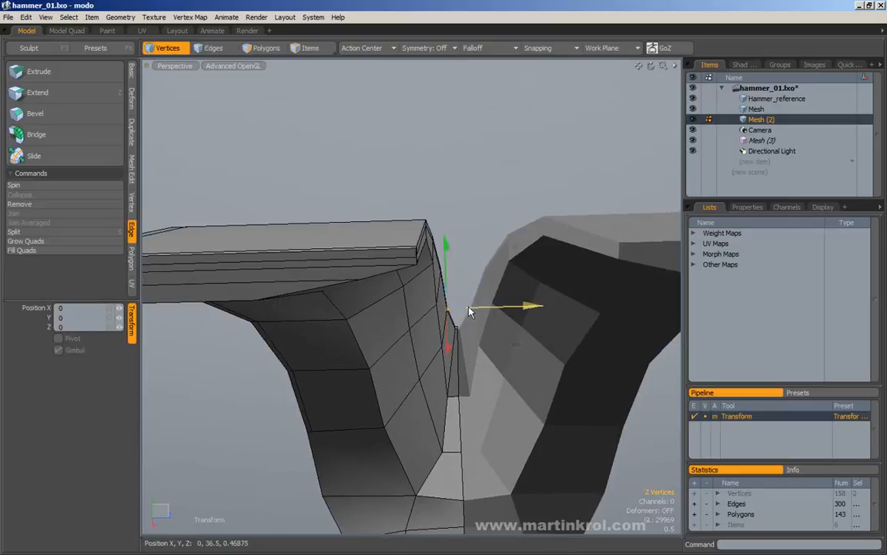
{"action": "key", "text": "q"}
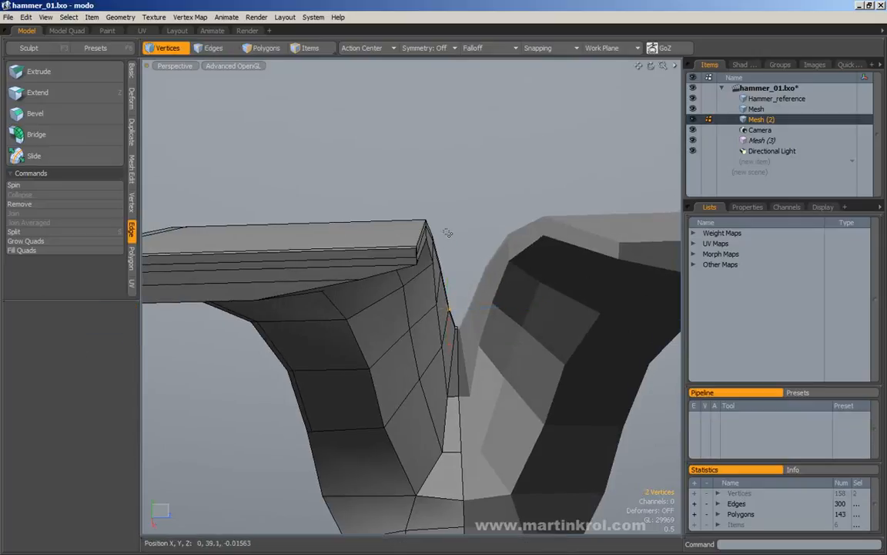
{"action": "left_click", "coordinate": [455, 261]}
Examine the smoothed hammer head from several angles and compare it with the reference hammer.
{"action": "scroll", "coordinate": [455, 261], "scroll_direction": "down", "scroll_amount": 4}
{"action": "left_click_drag", "start_coordinate": [418, 268], "coordinate": [486, 326], "text": "alt"}
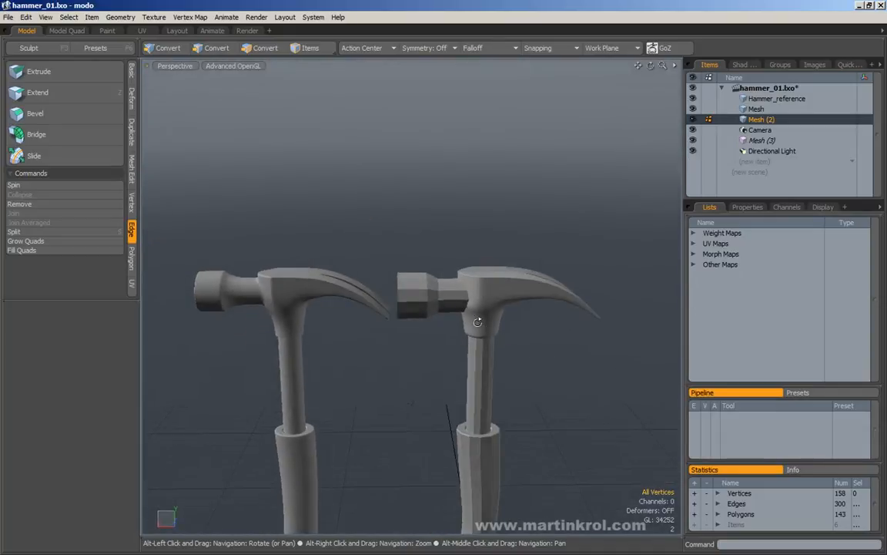
{"action": "scroll", "coordinate": [486, 326], "scroll_direction": "up", "scroll_amount": 4, "text": "alt"}
{"action": "left_click_drag", "start_coordinate": [380, 144], "coordinate": [431, 224], "text": "alt"}
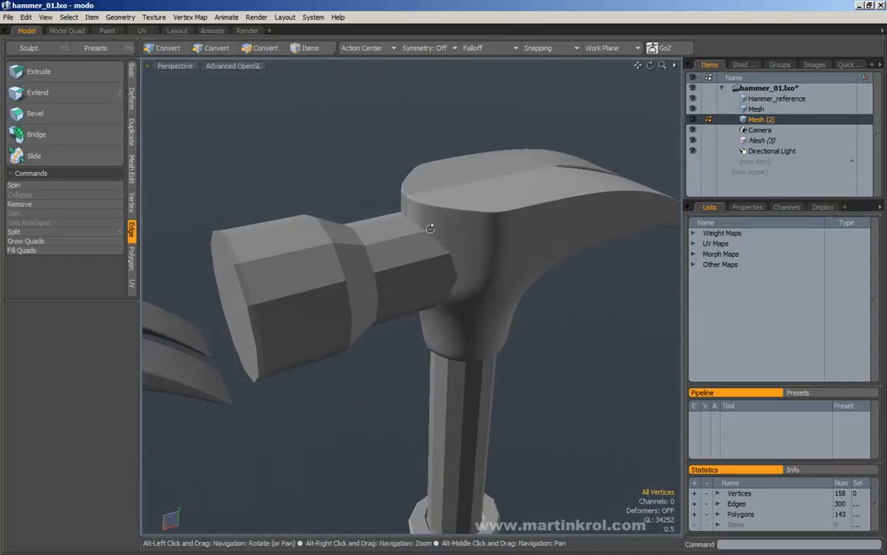
{"action": "left_click_drag", "start_coordinate": [375, 206], "coordinate": [448, 252], "text": "alt"}
{"action": "key", "text": "1"}
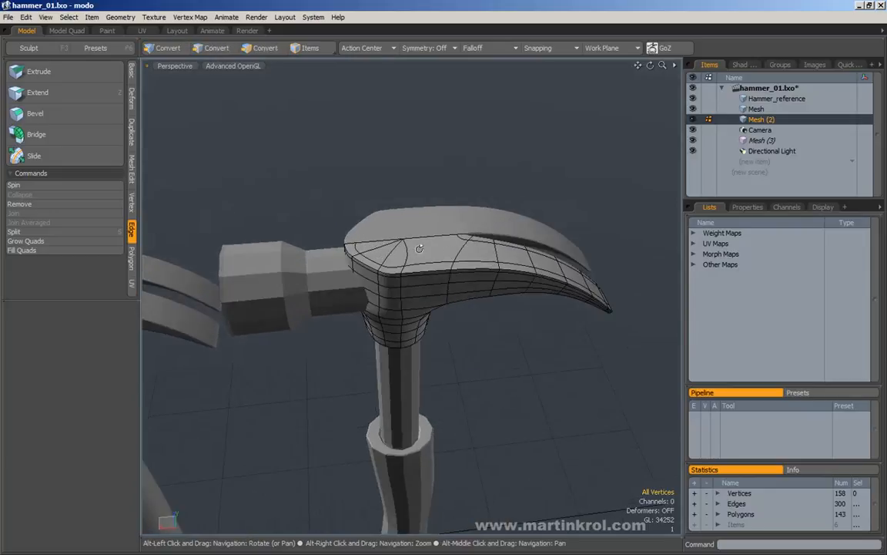
{"action": "scroll", "coordinate": [429, 248], "scroll_direction": "up", "scroll_amount": 3}
Slice the head's large top polygon diagonally from the claw slot's end vertex to the outer front corner and check it with subdivision.
{"action": "key", "text": "Tab"}
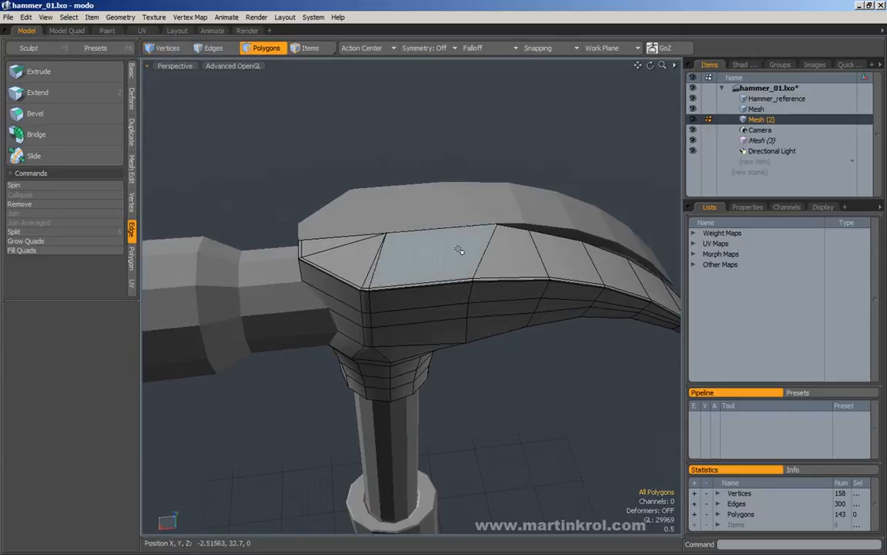
{"action": "scroll", "coordinate": [496, 231], "scroll_direction": "up", "scroll_amount": 2}
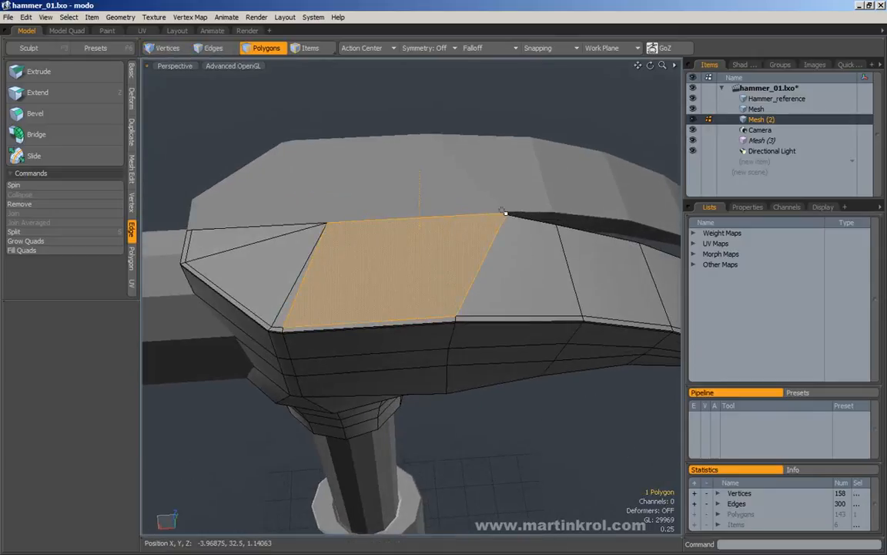
{"action": "scroll", "coordinate": [502, 210], "scroll_direction": "up", "scroll_amount": 2}
{"action": "left_click_drag", "start_coordinate": [505, 221], "coordinate": [508, 253], "text": "alt"}
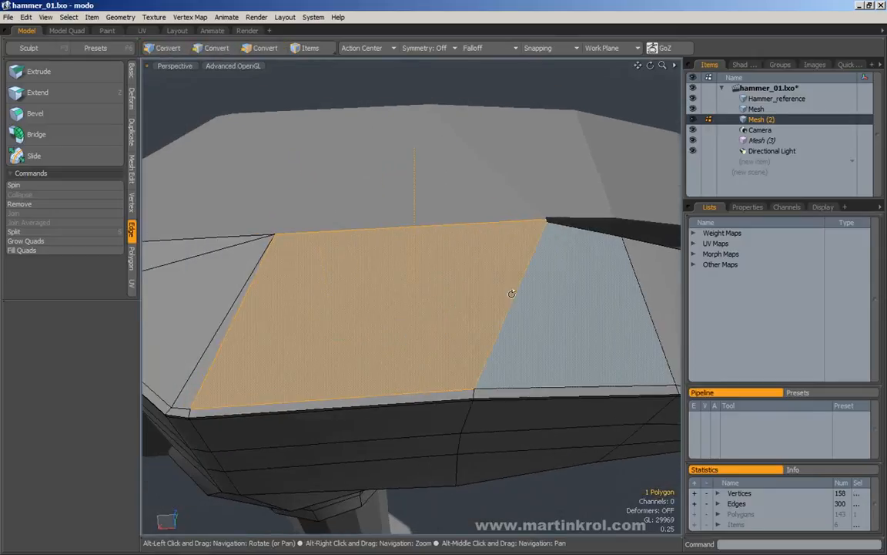
{"action": "scroll", "coordinate": [274, 240], "scroll_direction": "down", "scroll_amount": 2}
{"action": "left_click", "coordinate": [308, 176]}
{"action": "left_click_drag", "start_coordinate": [310, 177], "coordinate": [412, 187], "text": "alt"}
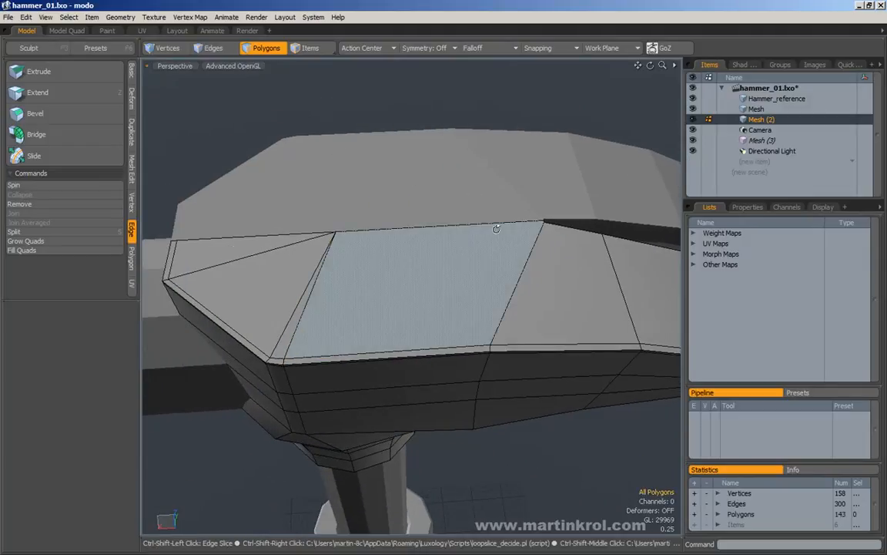
{"action": "left_click", "coordinate": [493, 229], "text": "ctrl+shift"}
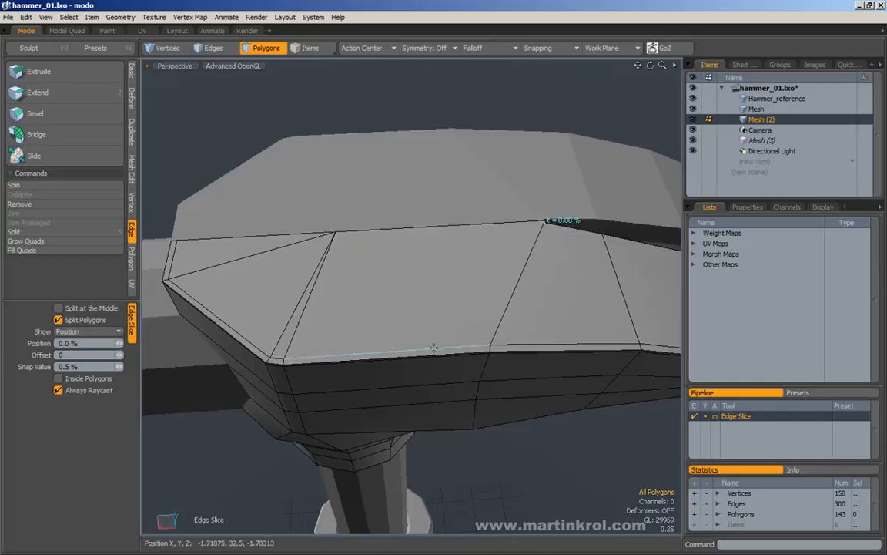
{"action": "key", "text": "space"}
{"action": "key", "text": "Tab"}
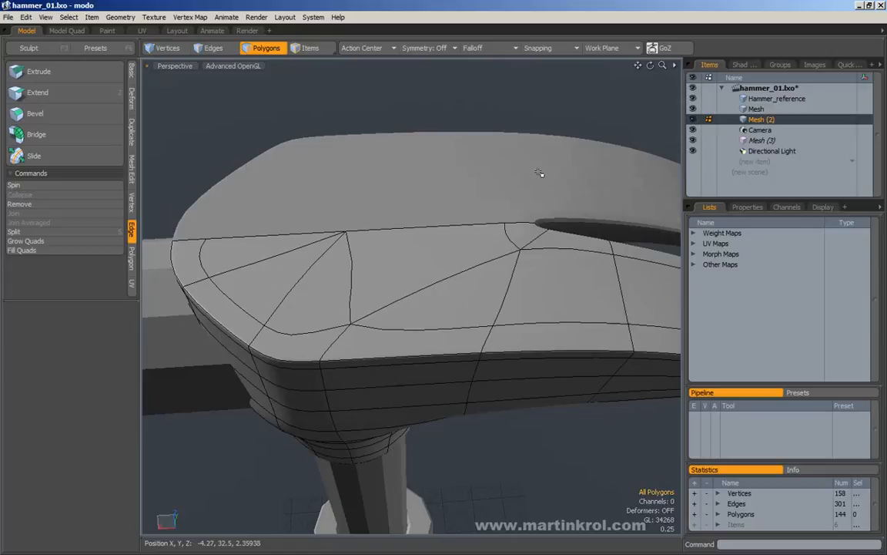
{"action": "scroll", "coordinate": [540, 173], "scroll_direction": "down", "scroll_amount": 3}
{"action": "key", "text": "Tab"}
Cut all polygons of the claw head out of Mesh (2) and paste them into the Mesh item.
{"action": "scroll", "coordinate": [540, 145], "scroll_direction": "down", "scroll_amount": 3}
{"action": "left_click_drag", "start_coordinate": [470, 146], "coordinate": [435, 236], "text": "alt"}
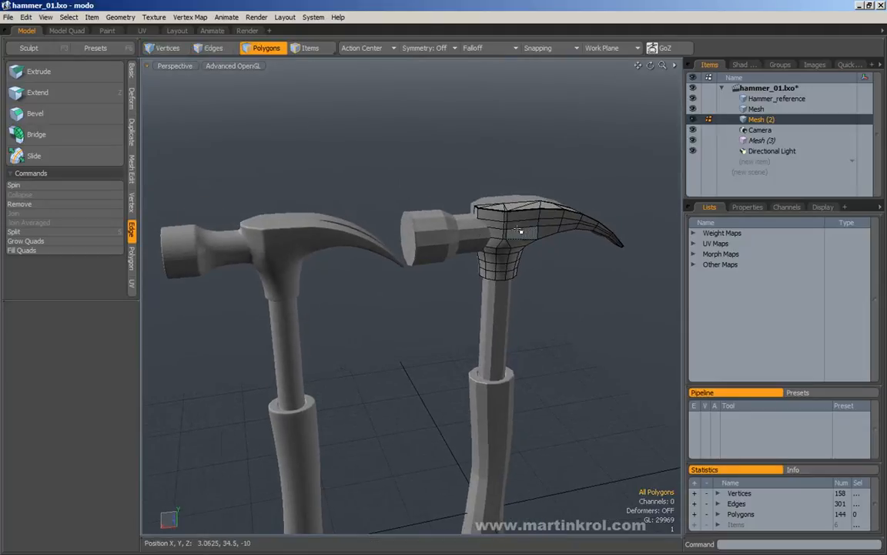
{"action": "left_click_drag", "start_coordinate": [350, 120], "coordinate": [426, 173], "text": "alt"}
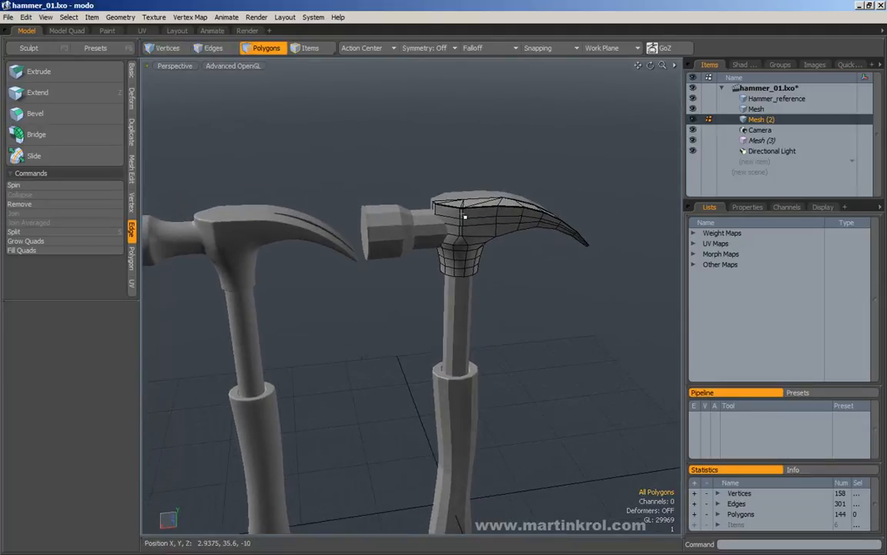
{"action": "double_click", "coordinate": [479, 220]}
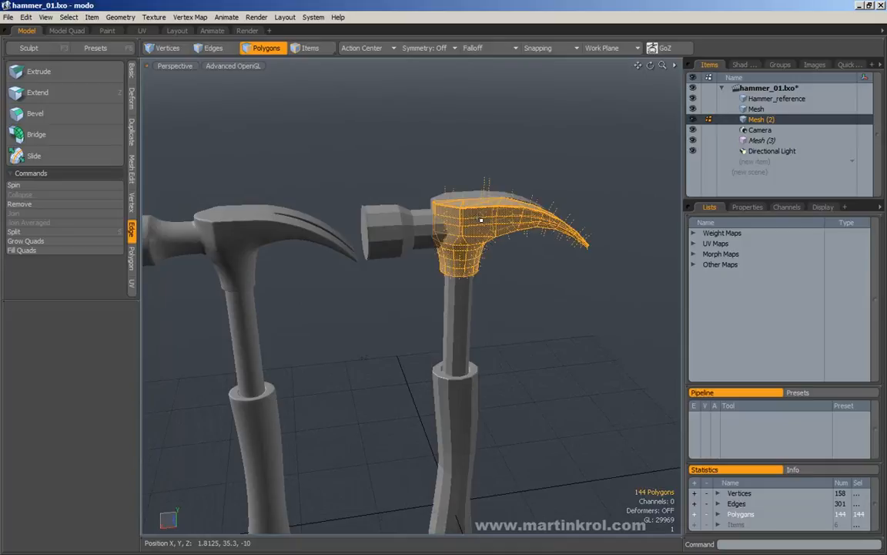
{"action": "key", "text": "Delete"}
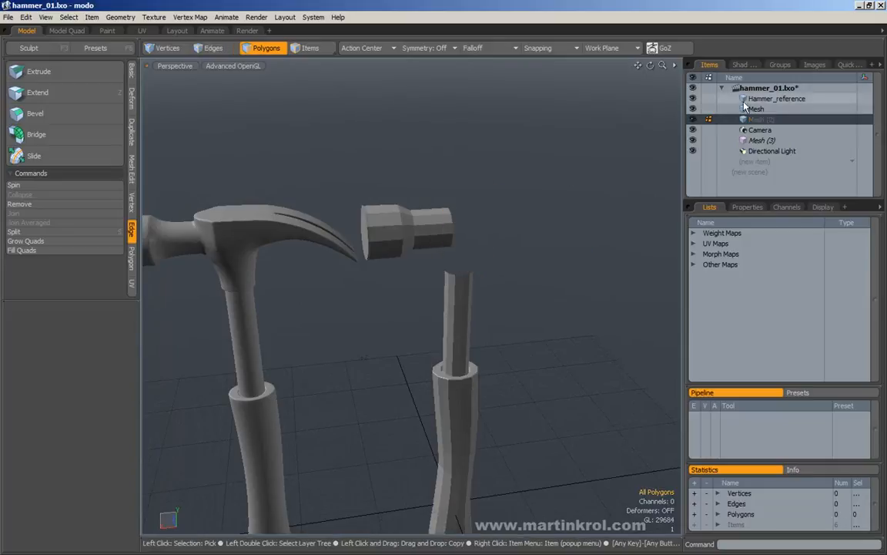
{"action": "left_click", "coordinate": [756, 109]}
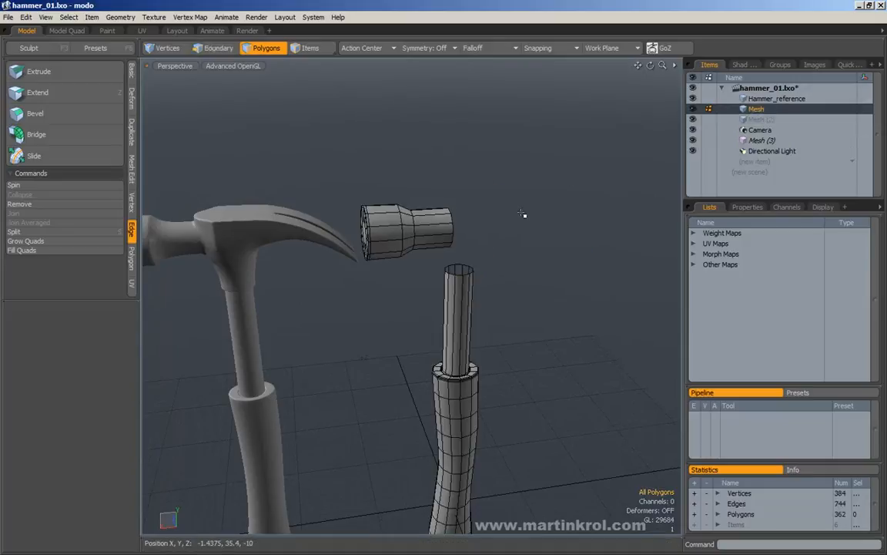
{"action": "key", "text": "ctrl+v"}
{"action": "left_click", "coordinate": [519, 254]}
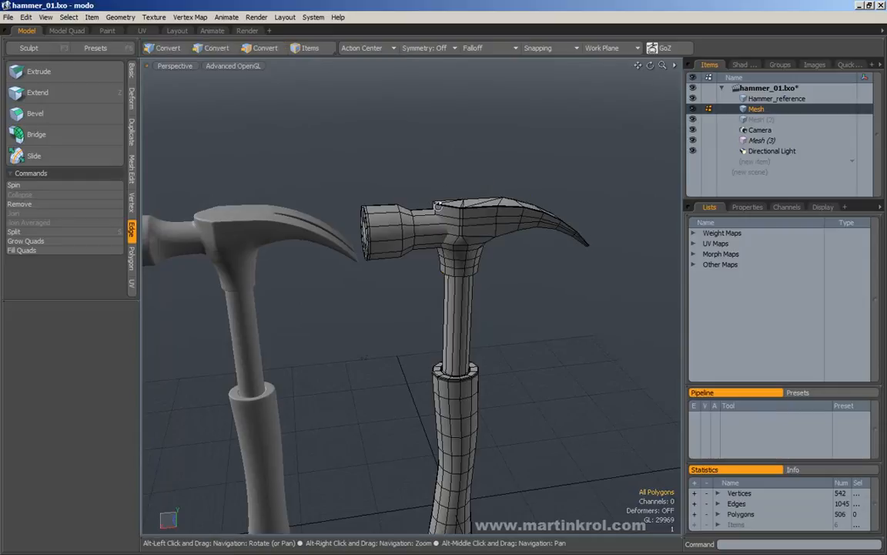
Cut the striking part and the claw head together out of Mesh and paste them into Mesh (2).
{"action": "double_click", "coordinate": [386, 218]}
{"action": "double_click", "coordinate": [514, 222], "text": "shift"}
{"action": "double_click", "coordinate": [385, 222]}
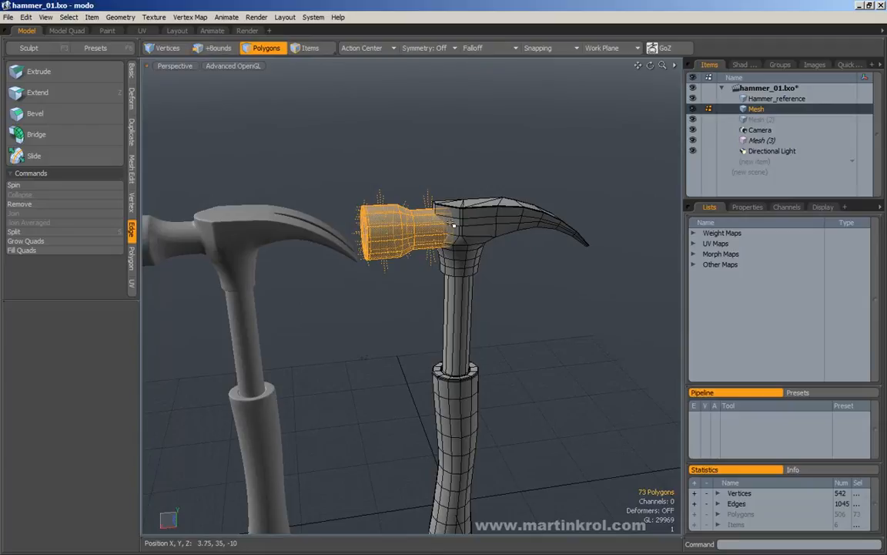
{"action": "double_click", "coordinate": [478, 222], "text": "shift"}
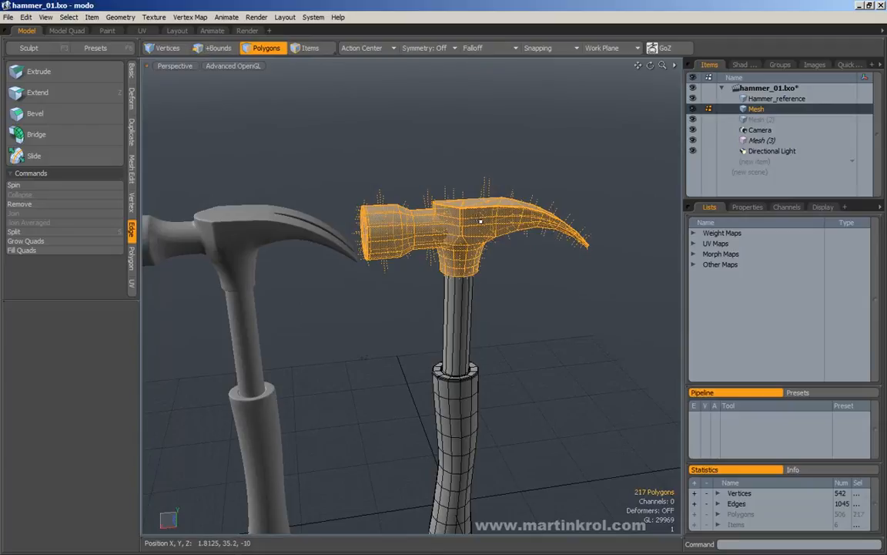
{"action": "key", "text": "ctrl+x"}
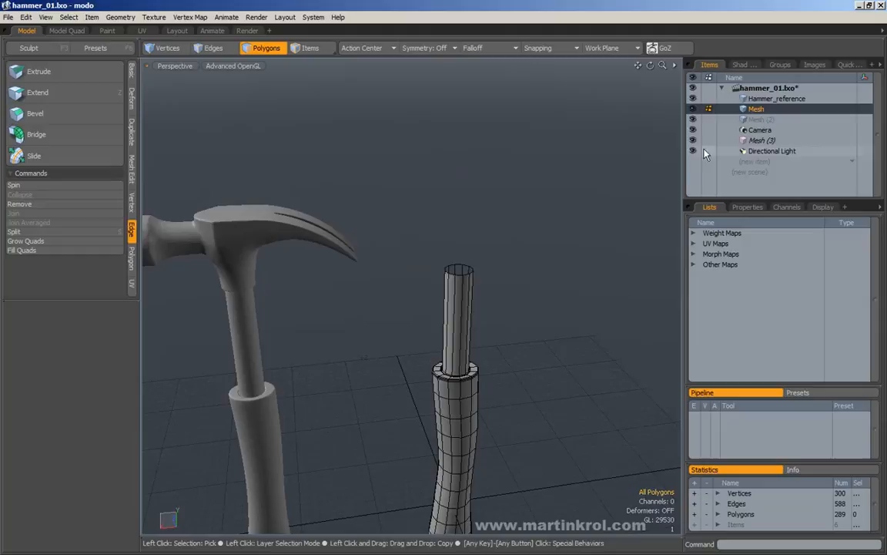
{"action": "left_click", "coordinate": [761, 120]}
{"action": "key", "text": "ctrl+v"}
{"action": "left_click", "coordinate": [528, 278]}
Select the half of the striking part's polygons on the mirrored side of the centre line and delete them.
{"action": "left_click_drag", "start_coordinate": [431, 224], "coordinate": [488, 242], "text": "alt"}
{"action": "left_click_drag", "start_coordinate": [307, 204], "coordinate": [317, 250], "text": "alt"}
{"action": "middle_click_drag", "start_coordinate": [300, 192], "coordinate": [412, 402]}
{"action": "left_click_drag", "start_coordinate": [441, 391], "coordinate": [388, 222], "text": "alt"}
{"action": "left_click_drag", "start_coordinate": [460, 254], "coordinate": [444, 242], "text": "alt"}
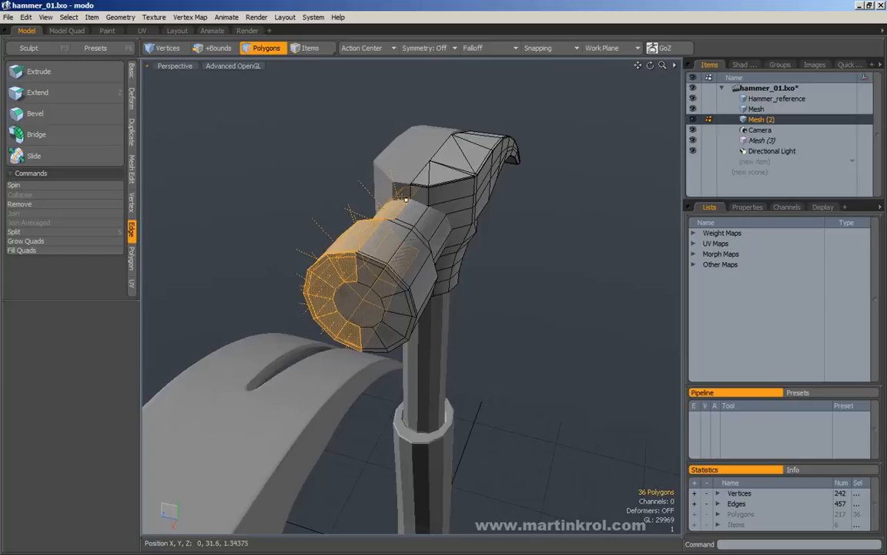
{"action": "key", "text": "Delete"}
Slice the round centre polygon of the striking face along the symmetry line and delete its half on the mirrored side.
{"action": "left_click_drag", "start_coordinate": [394, 282], "coordinate": [338, 305], "text": "alt"}
{"action": "left_click_drag", "start_coordinate": [234, 200], "coordinate": [295, 302], "text": "alt"}
{"action": "mouse_move", "coordinate": [376, 341]}
{"action": "left_mouse_down", "text": "alt"}
{"action": "mouse_move", "coordinate": [399, 256]}
{"action": "mouse_move", "coordinate": [281, 262]}
{"action": "mouse_move", "coordinate": [449, 257]}
{"action": "mouse_move", "coordinate": [327, 324]}
{"action": "left_mouse_up", "text": "alt"}
{"action": "left_click", "coordinate": [281, 275]}
{"action": "left_click_drag", "start_coordinate": [280, 275], "coordinate": [404, 287], "text": "alt"}
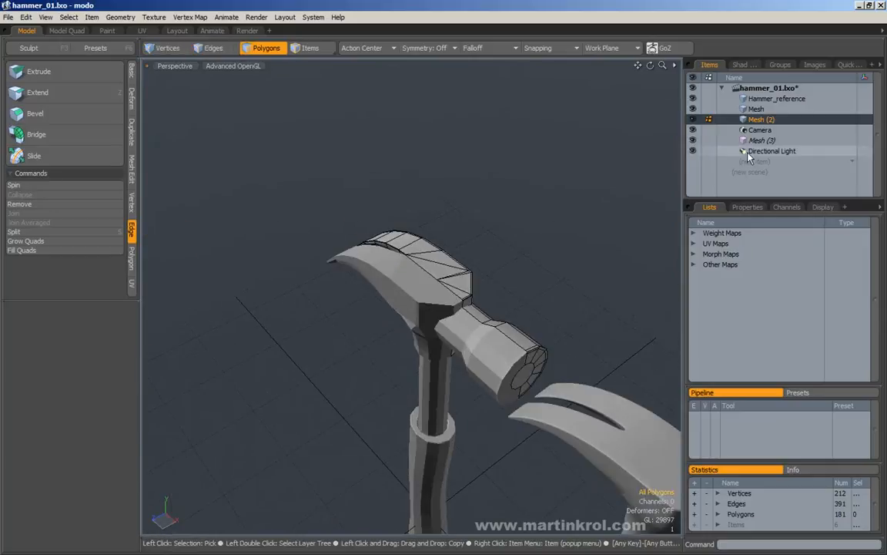
{"action": "left_click_drag", "start_coordinate": [649, 212], "coordinate": [457, 328], "text": "alt"}
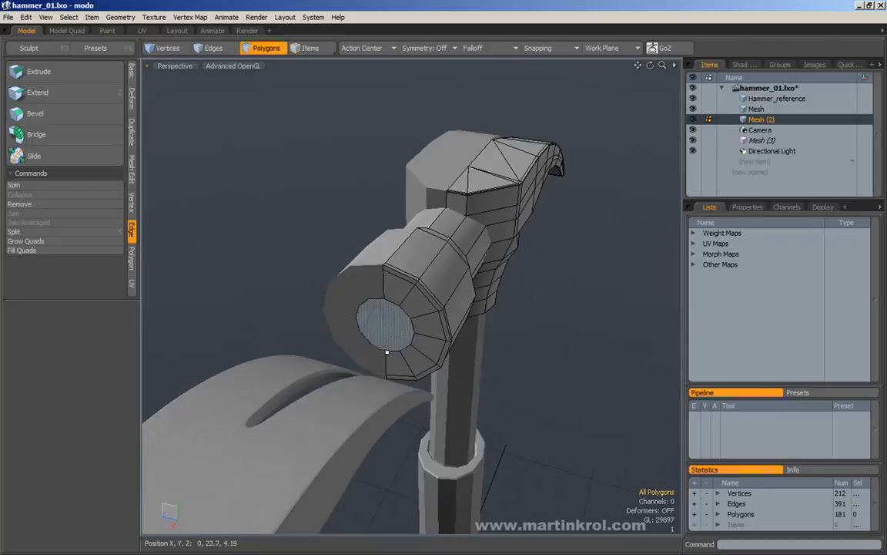
{"action": "left_click_drag", "start_coordinate": [374, 304], "coordinate": [383, 241], "text": "alt"}
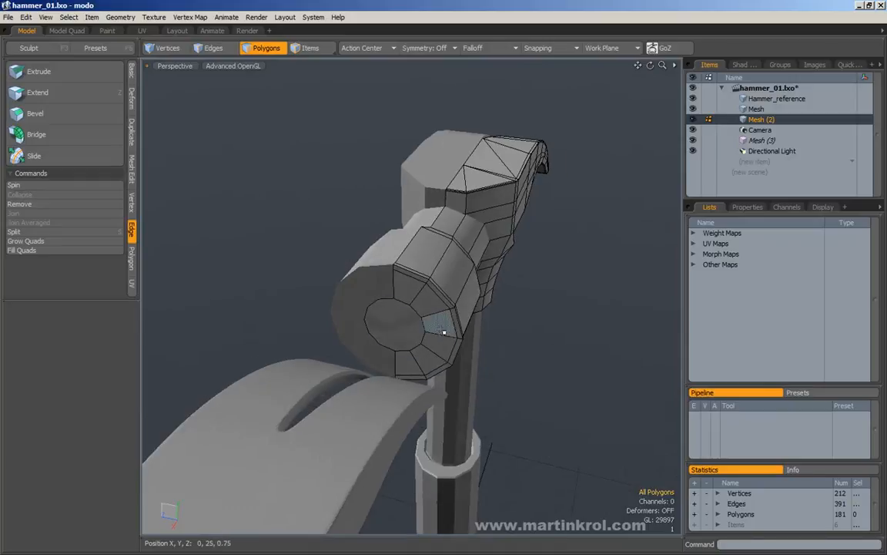
{"action": "left_click_drag", "start_coordinate": [514, 316], "coordinate": [408, 308], "text": "alt"}
{"action": "left_click", "coordinate": [415, 303], "text": "ctrl+shift"}
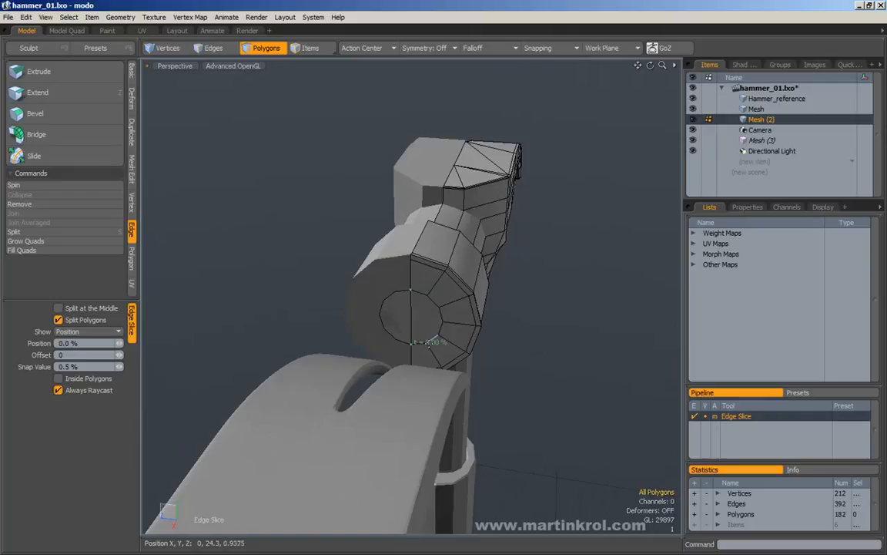
{"action": "key", "text": "space"}
{"action": "left_click", "coordinate": [402, 334]}
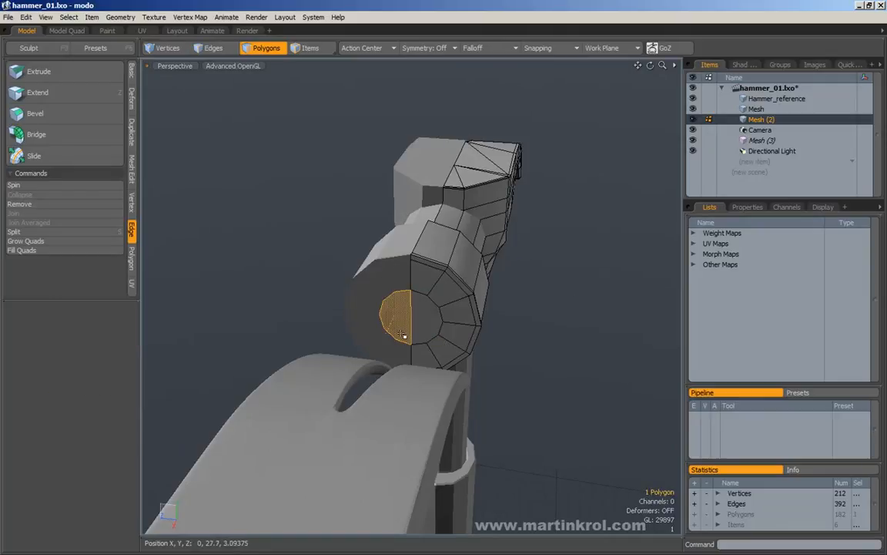
{"action": "key", "text": "Delete"}
{"action": "left_click_drag", "start_coordinate": [537, 294], "coordinate": [515, 345], "text": "alt"}
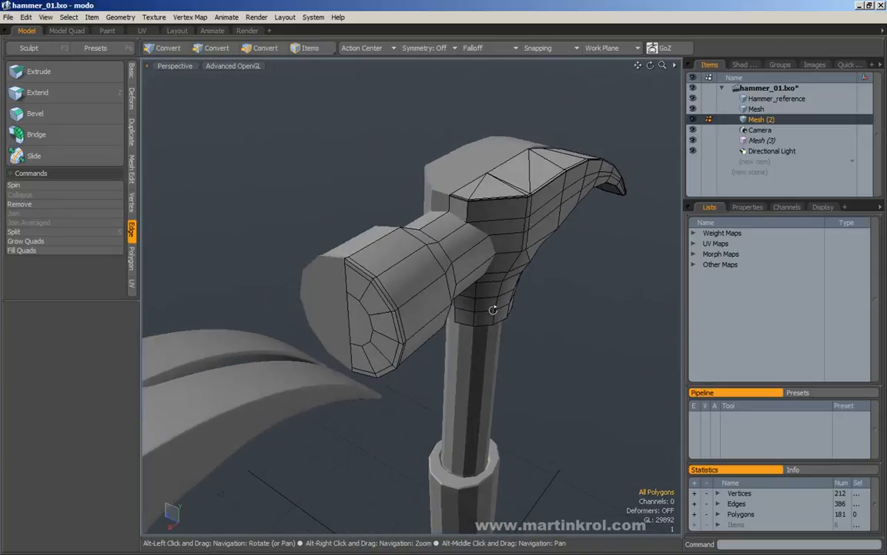
{"action": "left_click_drag", "start_coordinate": [370, 322], "coordinate": [379, 315], "text": "alt"}
{"action": "key", "text": "alt+c"}
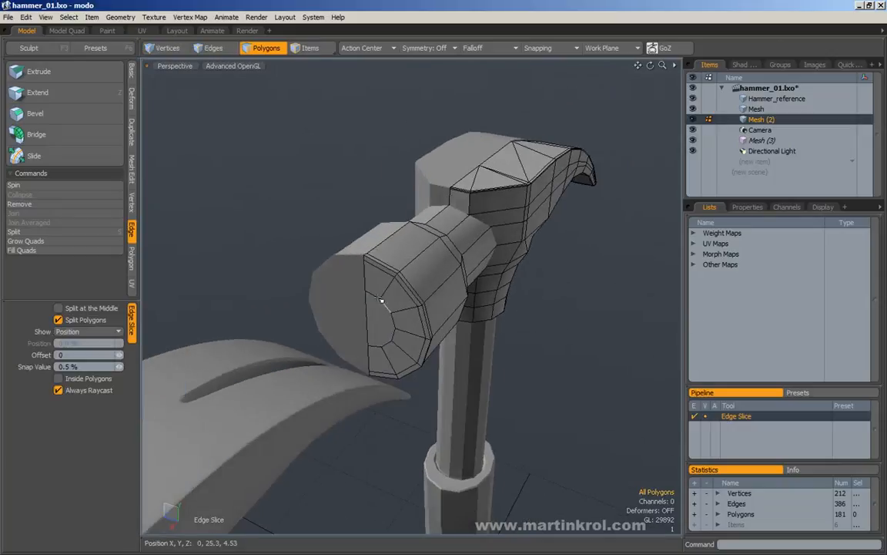
{"action": "left_click", "coordinate": [379, 299]}
{"action": "left_click", "coordinate": [368, 315]}
{"action": "left_click_drag", "start_coordinate": [367, 316], "coordinate": [366, 311]}
{"action": "key", "text": "ctrl+z"}
{"action": "key", "text": "ctrl+z"}
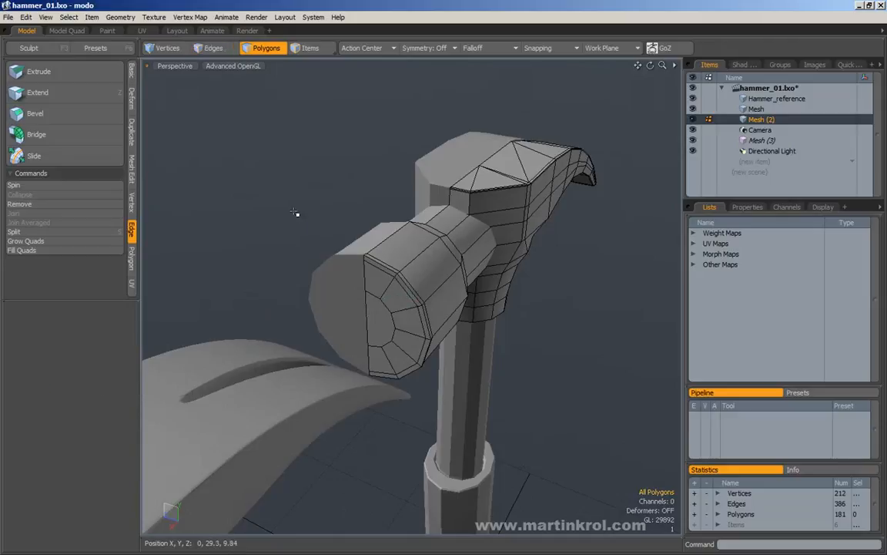
Slice the remaining half-round face polygon from its upper rim vertex to the 50% point of the straight centre edge.
{"action": "key", "text": "c"}
{"action": "left_click", "coordinate": [371, 292]}
{"action": "left_click", "coordinate": [368, 307]}
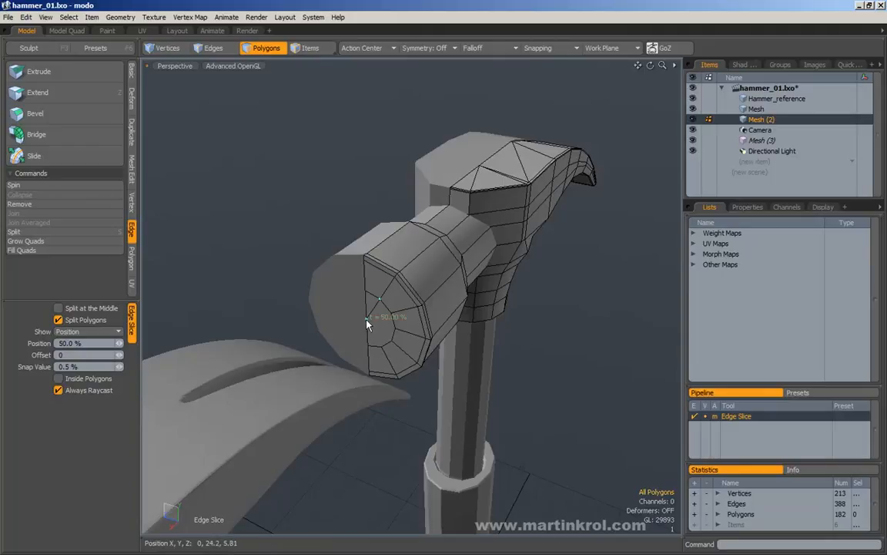
{"action": "left_click", "coordinate": [395, 328]}
{"action": "key", "text": "space"}
Slice from the other rim vertices of the half-round face polygon to the midpoint of its straight edge, forming a triangle fan.
{"action": "left_click", "coordinate": [388, 346], "text": "ctrl+shift"}
{"action": "left_click", "coordinate": [382, 347]}
{"action": "left_click_drag", "start_coordinate": [382, 324], "coordinate": [367, 318]}
{"action": "left_click", "coordinate": [394, 317]}
{"action": "key", "text": "space"}
{"action": "key", "text": "c"}
{"action": "left_click", "coordinate": [393, 339]}
{"action": "left_click_drag", "start_coordinate": [387, 327], "coordinate": [368, 319]}
{"action": "key", "text": "space"}
Examine the junction between the striking part's neck and the claw head, checking its edges and the upper step polygon.
{"action": "left_click_drag", "start_coordinate": [333, 279], "coordinate": [442, 136], "text": "alt"}
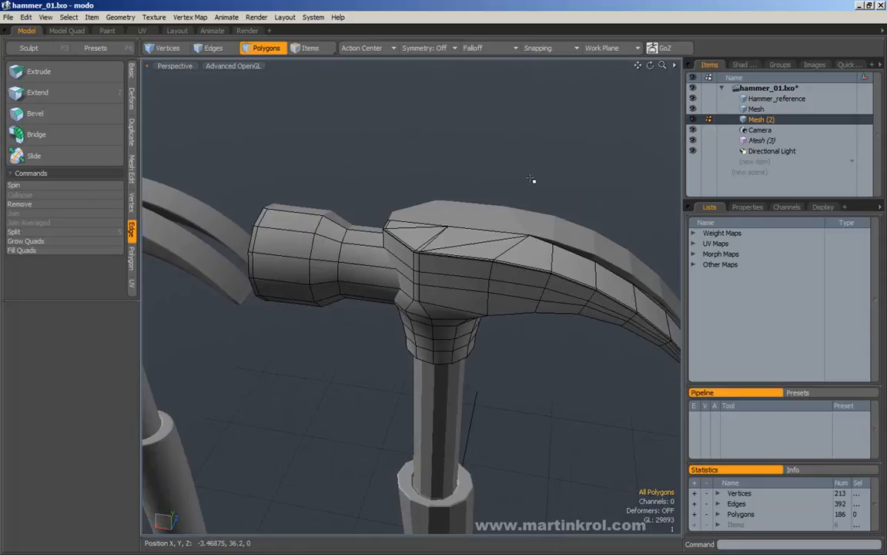
{"action": "left_click_drag", "start_coordinate": [382, 154], "coordinate": [372, 189], "text": "alt"}
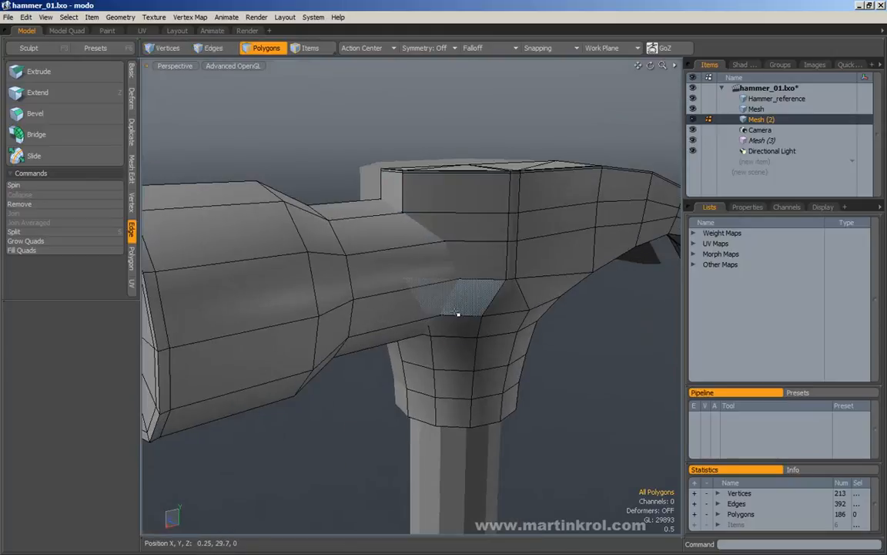
{"action": "left_click_drag", "start_coordinate": [387, 352], "coordinate": [402, 325], "text": "alt"}
{"action": "left_click_drag", "start_coordinate": [454, 200], "coordinate": [351, 208]}
{"action": "left_click", "coordinate": [285, 128]}
{"action": "left_click", "coordinate": [167, 48]}
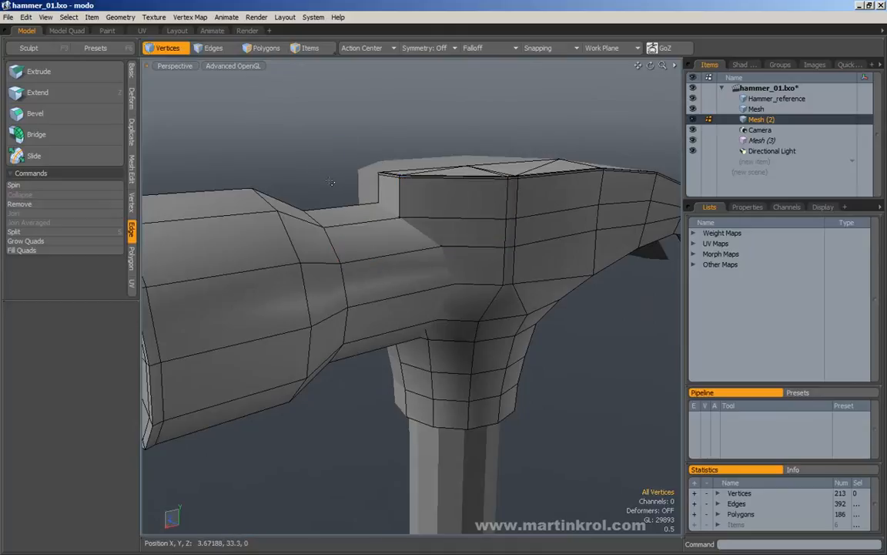
{"action": "left_click", "coordinate": [215, 48]}
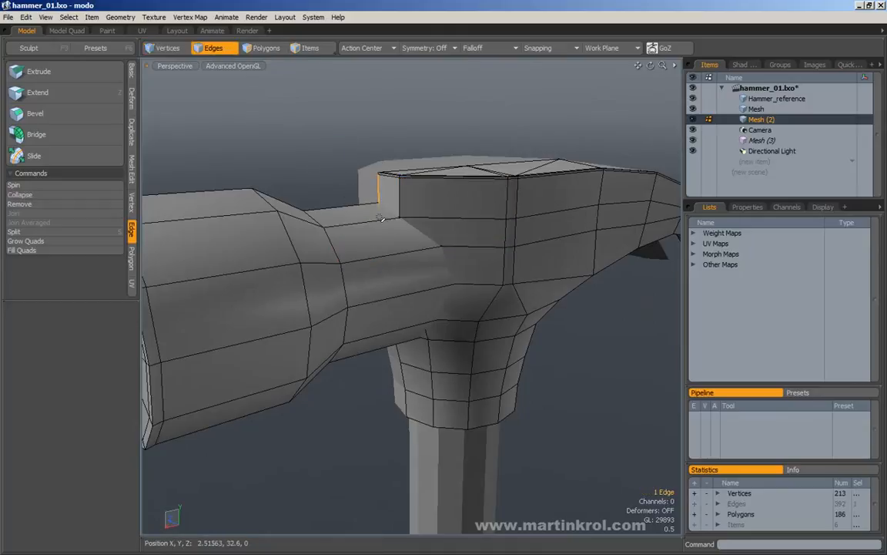
{"action": "middle_click_drag", "start_coordinate": [345, 179], "coordinate": [443, 258]}
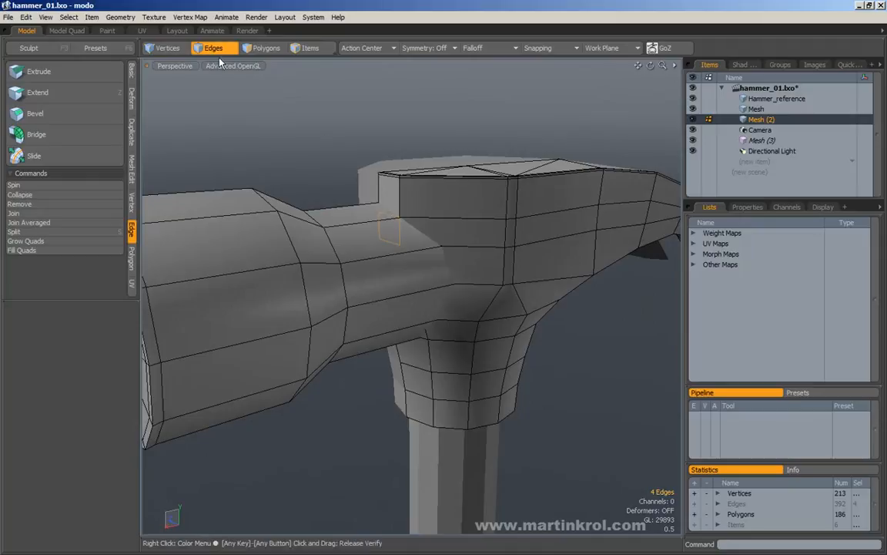
{"action": "left_click", "coordinate": [262, 51]}
{"action": "left_click", "coordinate": [391, 197]}
{"action": "middle_click_drag", "start_coordinate": [432, 218], "coordinate": [422, 230], "text": "alt"}
{"action": "scroll", "coordinate": [422, 230], "scroll_direction": "up", "scroll_amount": 1, "text": "alt"}
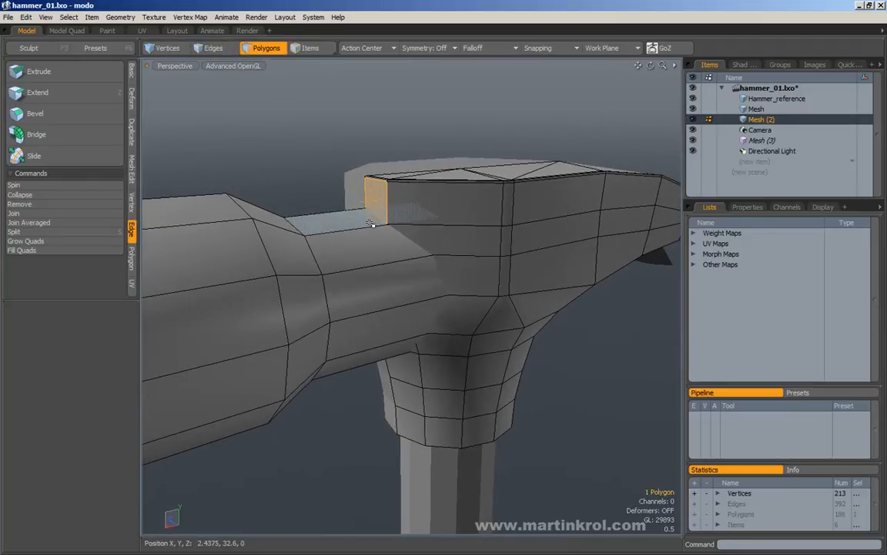
Move the lower corner vertices of the head's upper step so its bottom edge meets the neck's top surface.
{"action": "left_click", "coordinate": [167, 48]}
{"action": "right_click_drag", "start_coordinate": [359, 194], "coordinate": [391, 244]}
{"action": "key", "text": "w"}
{"action": "key", "text": "space"}
{"action": "right_click_drag", "start_coordinate": [343, 193], "coordinate": [377, 229]}
{"action": "key", "text": "w"}
{"action": "left_click_drag", "start_coordinate": [365, 192], "coordinate": [347, 195]}
{"action": "scroll", "coordinate": [355, 200], "scroll_direction": "up", "scroll_amount": 5}
{"action": "key", "text": "q"}
{"action": "left_click", "coordinate": [325, 194]}
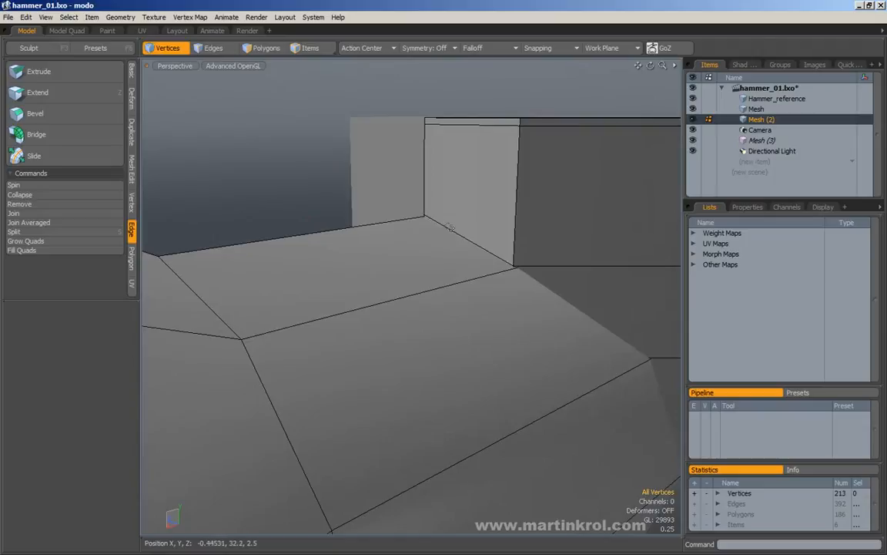
Slice the head's side polygon from the step's lower corner vertex (100%) down to where the neck crosses the next horizontal edge.
{"action": "scroll", "coordinate": [517, 265], "scroll_direction": "down", "scroll_amount": 5}
{"action": "left_click_drag", "start_coordinate": [493, 261], "coordinate": [412, 219], "text": "alt"}
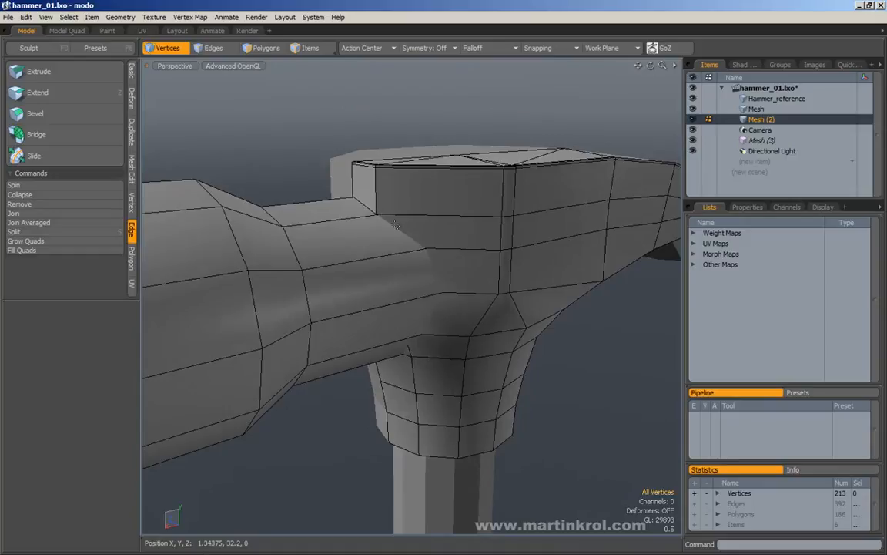
{"action": "left_click_drag", "start_coordinate": [427, 243], "coordinate": [465, 230], "text": "alt"}
{"action": "left_click_drag", "start_coordinate": [518, 278], "coordinate": [418, 220], "text": "alt"}
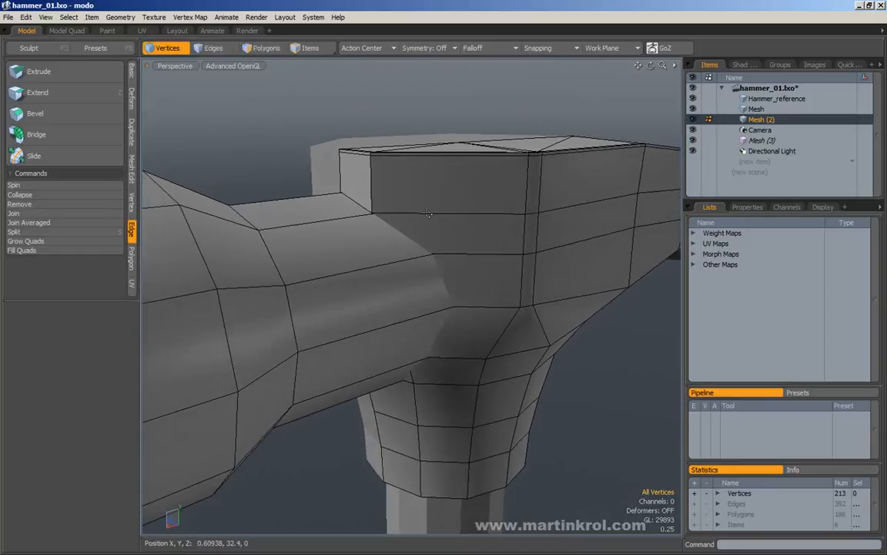
{"action": "key", "text": "alt+c"}
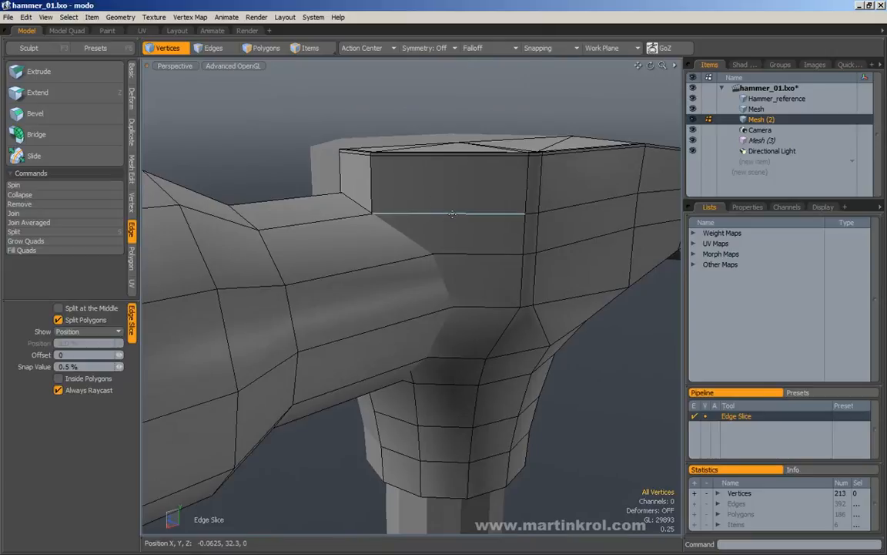
{"action": "left_click", "coordinate": [443, 214]}
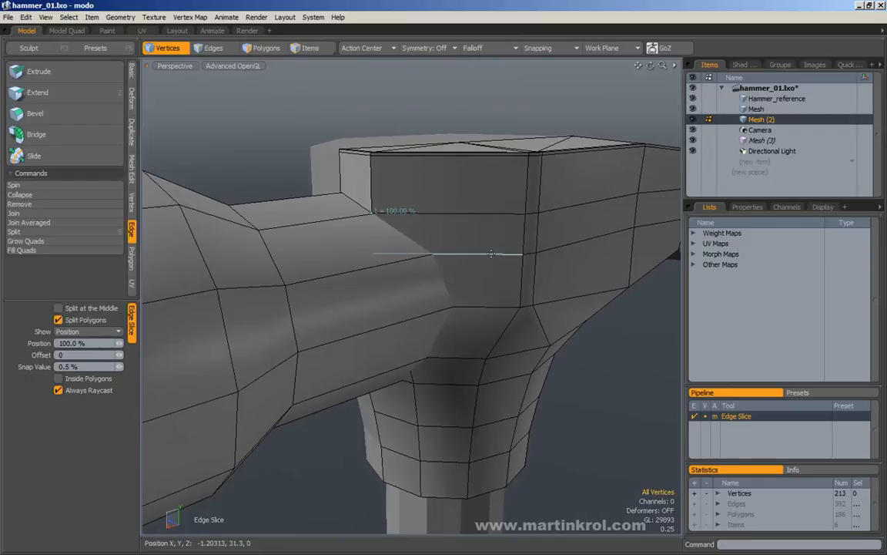
{"action": "left_click_drag", "start_coordinate": [492, 253], "coordinate": [385, 208]}
{"action": "scroll", "coordinate": [402, 241], "scroll_direction": "up", "scroll_amount": 3, "text": "alt"}
{"action": "key", "text": "space"}
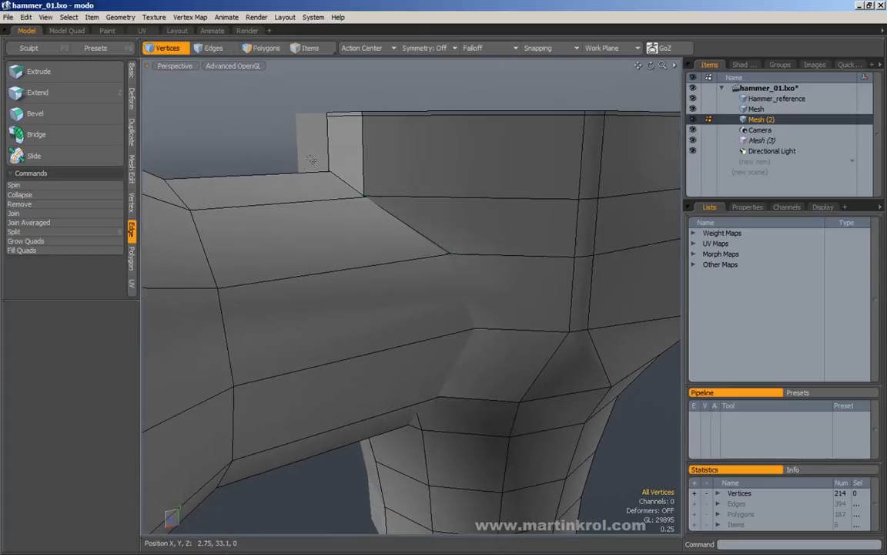
Nudge the step's two lower corner vertices slightly to fit the upper edge of the neck.
{"action": "key", "text": "w"}
{"action": "left_click_drag", "start_coordinate": [348, 167], "coordinate": [347, 162]}
{"action": "key", "text": "space"}
{"action": "left_click", "coordinate": [313, 148]}
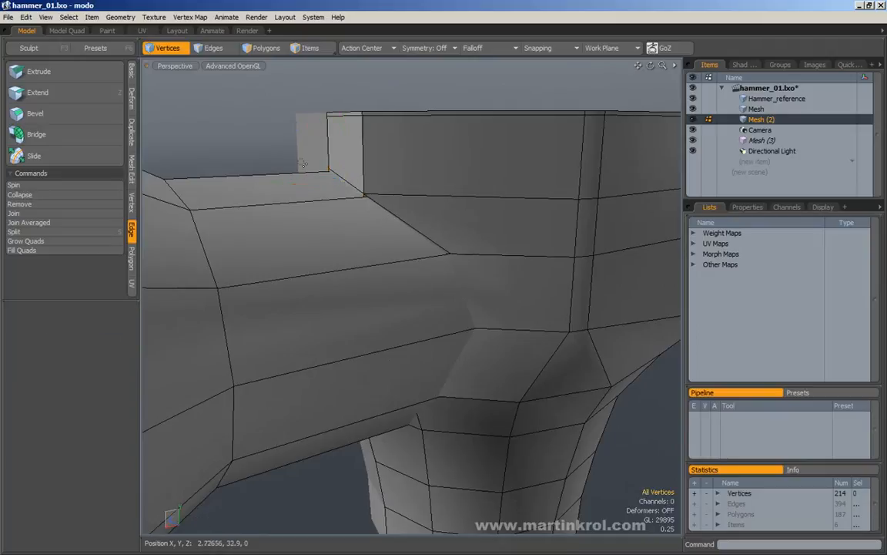
Continue the slice along the neck's outline across the next two side polygons, placing the last point at 29.5% of its edge.
{"action": "left_click_drag", "start_coordinate": [388, 209], "coordinate": [378, 198], "text": "alt"}
{"action": "left_click_drag", "start_coordinate": [293, 183], "coordinate": [368, 188], "text": "alt"}
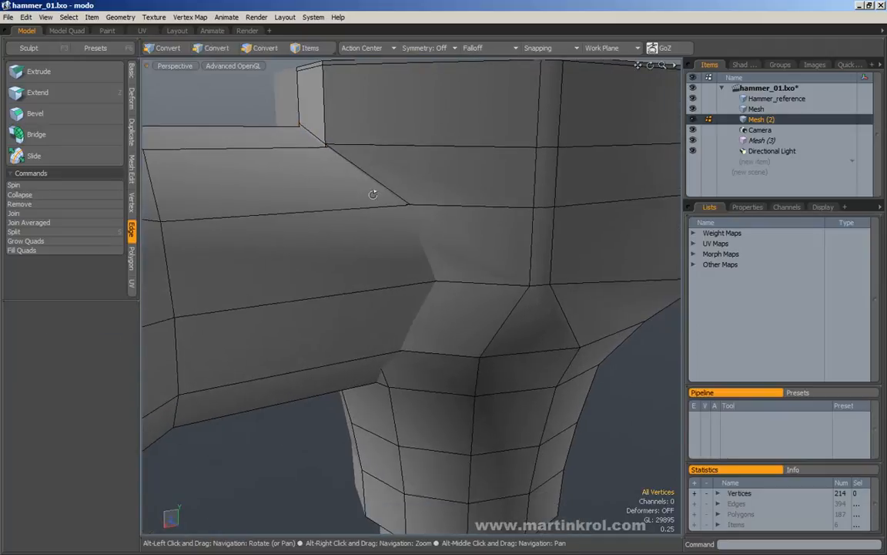
{"action": "key", "text": "c"}
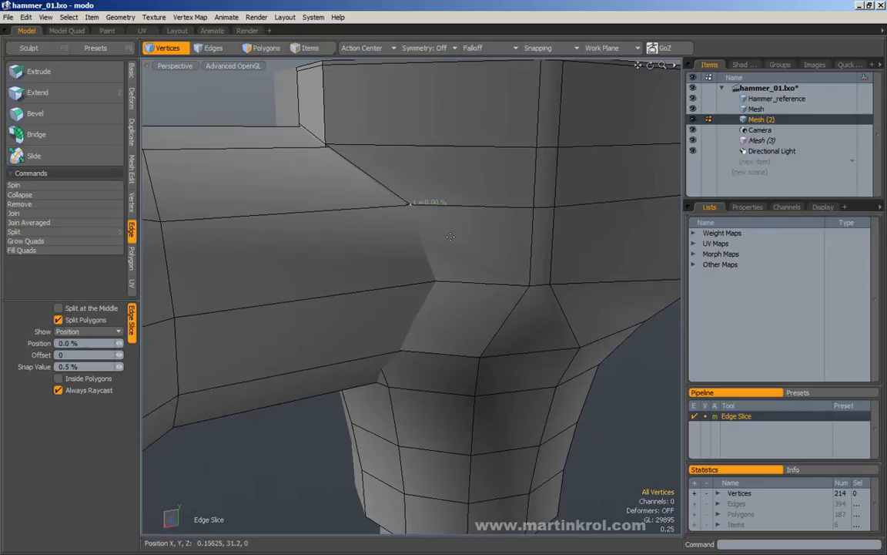
{"action": "left_click", "coordinate": [448, 281]}
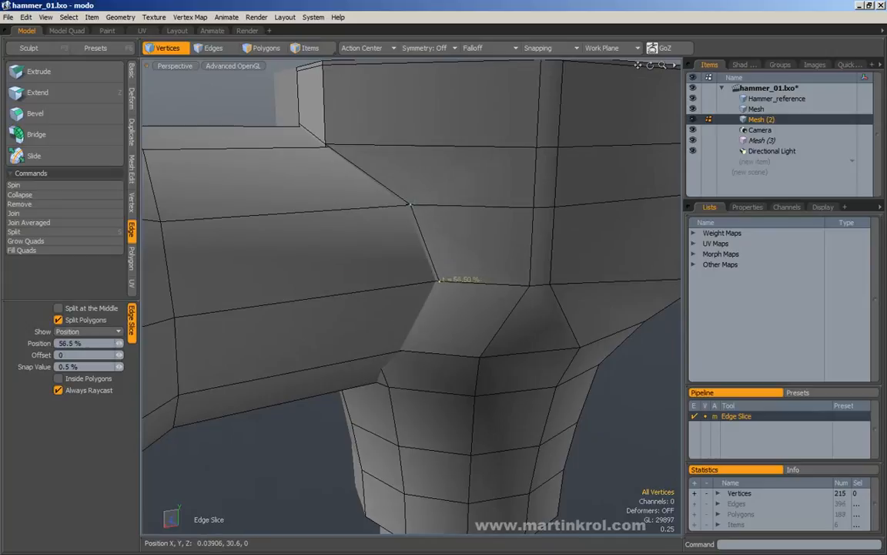
{"action": "left_click_drag", "start_coordinate": [439, 281], "coordinate": [433, 281]}
{"action": "left_click_drag", "start_coordinate": [460, 296], "coordinate": [476, 269], "text": "alt"}
{"action": "left_click", "coordinate": [464, 282]}
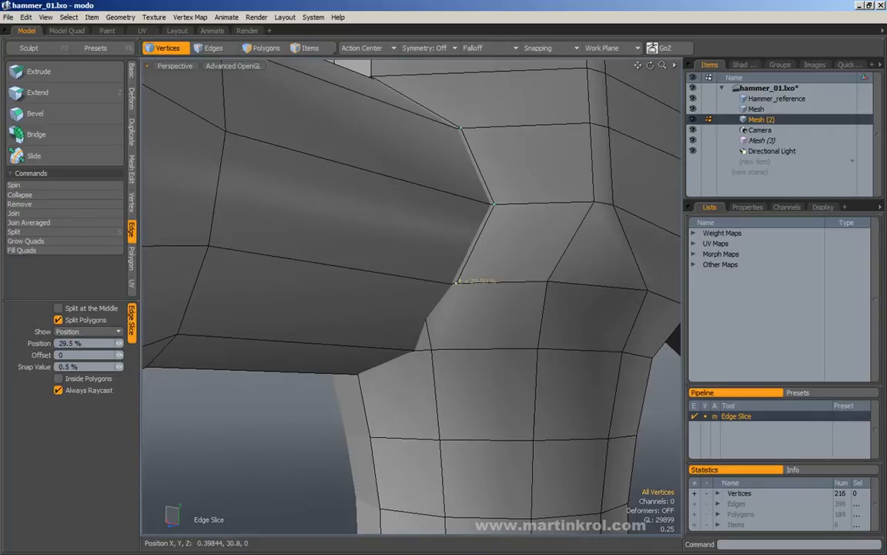
Complete the slice around the underside of the neck through the handle socket's polygons to the vertex at the neck's bottom.
{"action": "left_click_drag", "start_coordinate": [454, 281], "coordinate": [521, 253], "text": "alt"}
{"action": "left_click", "coordinate": [473, 288]}
{"action": "left_click", "coordinate": [508, 257]}
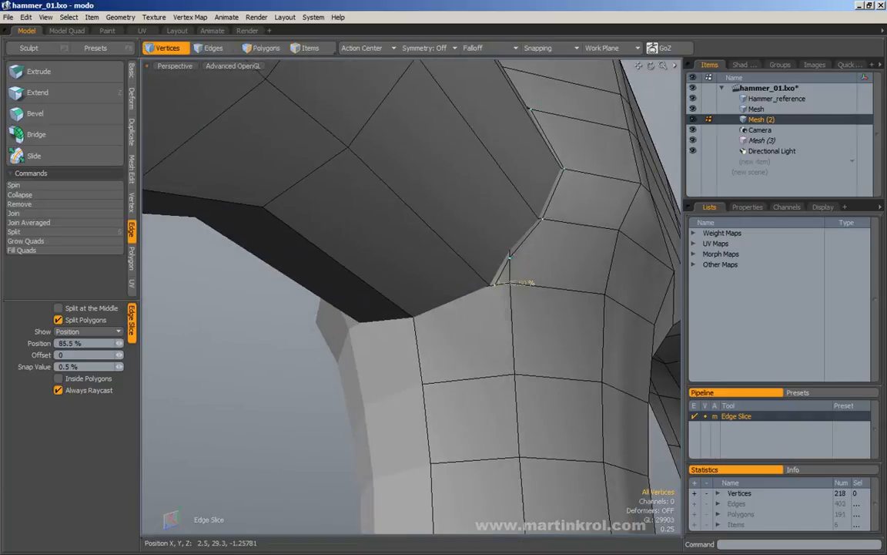
{"action": "left_click", "coordinate": [415, 322]}
{"action": "left_click_drag", "start_coordinate": [415, 317], "coordinate": [436, 252], "text": "alt"}
{"action": "scroll", "coordinate": [495, 293], "scroll_direction": "up", "scroll_amount": 3}
{"action": "key", "text": "space"}
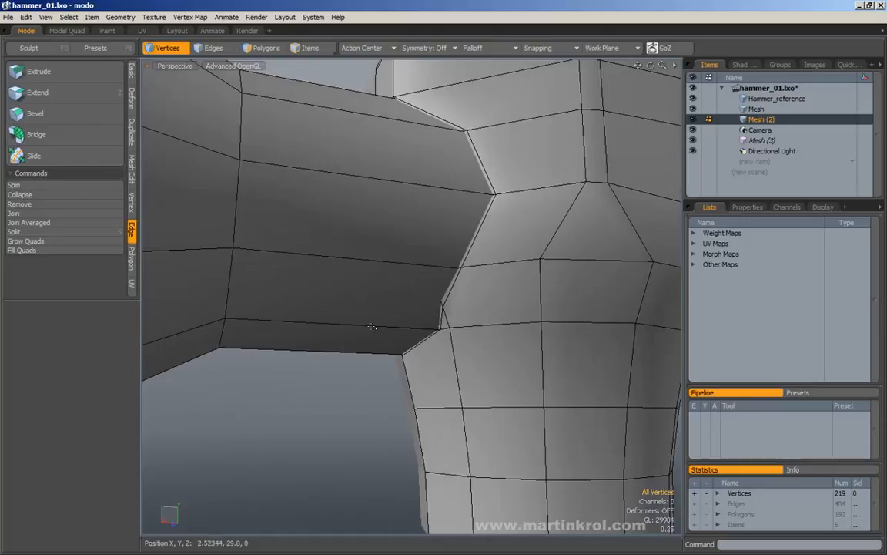
Select the head polygons enclosed by the sliced outline inside the neck and delete them.
{"action": "left_click_drag", "start_coordinate": [364, 326], "coordinate": [451, 313], "text": "alt"}
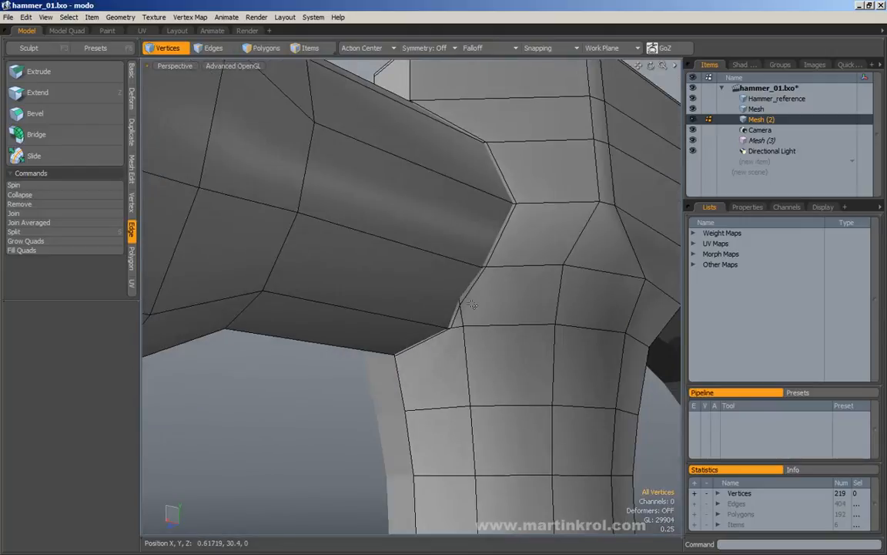
{"action": "left_click", "coordinate": [263, 48]}
{"action": "mouse_move", "coordinate": [440, 166]}
{"action": "left_mouse_down", "text": "alt"}
{"action": "mouse_move", "coordinate": [457, 265]}
{"action": "mouse_move", "coordinate": [405, 291]}
{"action": "mouse_move", "coordinate": [370, 231]}
{"action": "mouse_move", "coordinate": [342, 140]}
{"action": "mouse_move", "coordinate": [426, 327]}
{"action": "mouse_move", "coordinate": [428, 352]}
{"action": "mouse_move", "coordinate": [445, 366]}
{"action": "mouse_move", "coordinate": [513, 252]}
{"action": "mouse_move", "coordinate": [488, 259]}
{"action": "mouse_move", "coordinate": [495, 280]}
{"action": "mouse_move", "coordinate": [462, 307]}
{"action": "left_mouse_up", "text": "alt"}
{"action": "left_click", "coordinate": [435, 307], "text": "ctrl"}
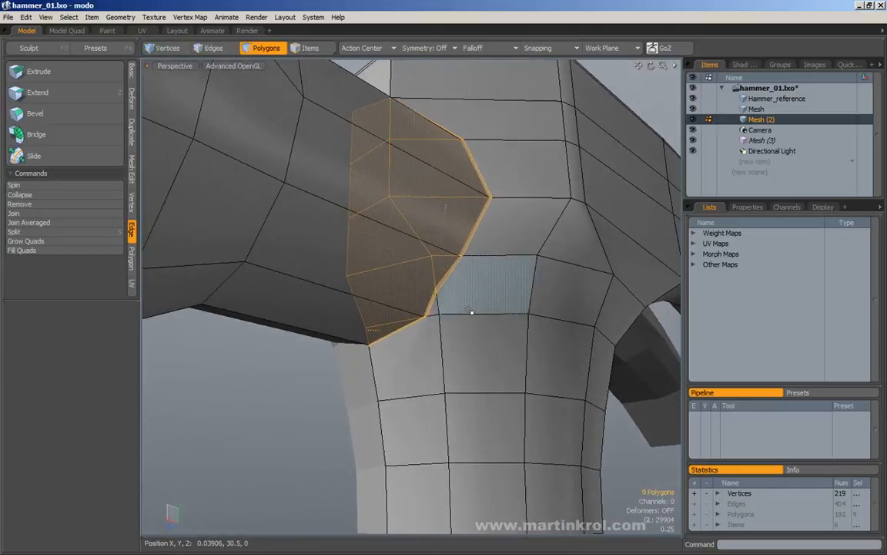
{"action": "left_click_drag", "start_coordinate": [505, 266], "coordinate": [444, 289], "text": "alt"}
{"action": "key", "text": "Delete"}
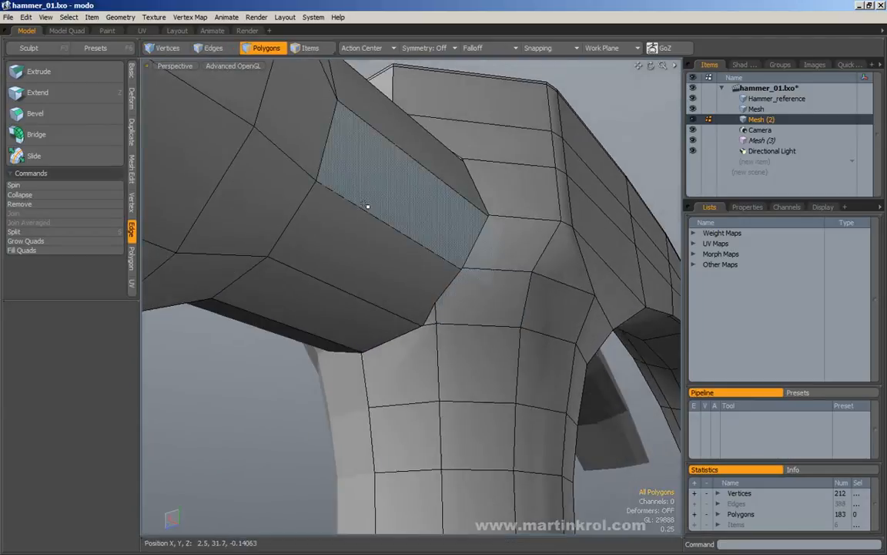
Delete the short leftover vertical edge beside the neck's lower outline, with its small triangle.
{"action": "key", "text": "2"}
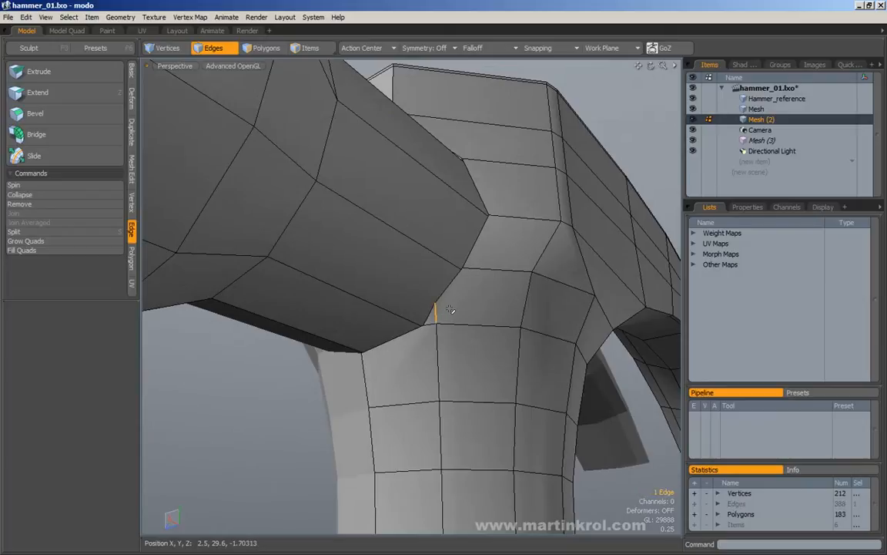
{"action": "key", "text": "Delete"}
{"action": "left_click_drag", "start_coordinate": [450, 310], "coordinate": [436, 302], "text": "alt"}
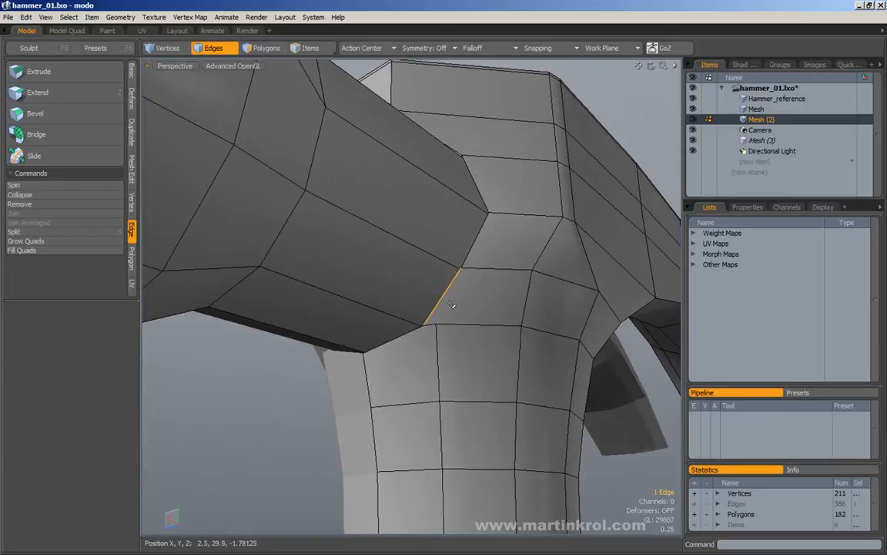
Try to merge the two close vertices at the neck's lower outline with the Merge Tool.
{"action": "left_click", "coordinate": [481, 265]}
{"action": "left_click_drag", "start_coordinate": [483, 287], "coordinate": [471, 302], "text": "alt"}
{"action": "right_click_drag", "start_coordinate": [455, 320], "coordinate": [445, 257], "text": "alt"}
{"action": "key", "text": "1"}
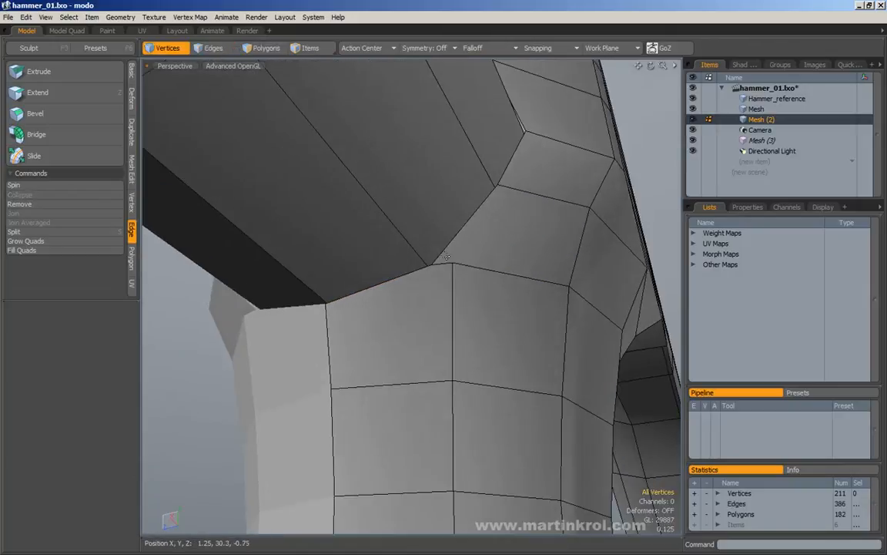
{"action": "left_click_drag", "start_coordinate": [476, 290], "coordinate": [476, 292]}
{"action": "mouse_move", "coordinate": [441, 247]}
{"action": "right_mouse_down"}
{"action": "mouse_move", "coordinate": [480, 289]}
{"action": "mouse_move", "coordinate": [434, 261]}
{"action": "right_mouse_up"}
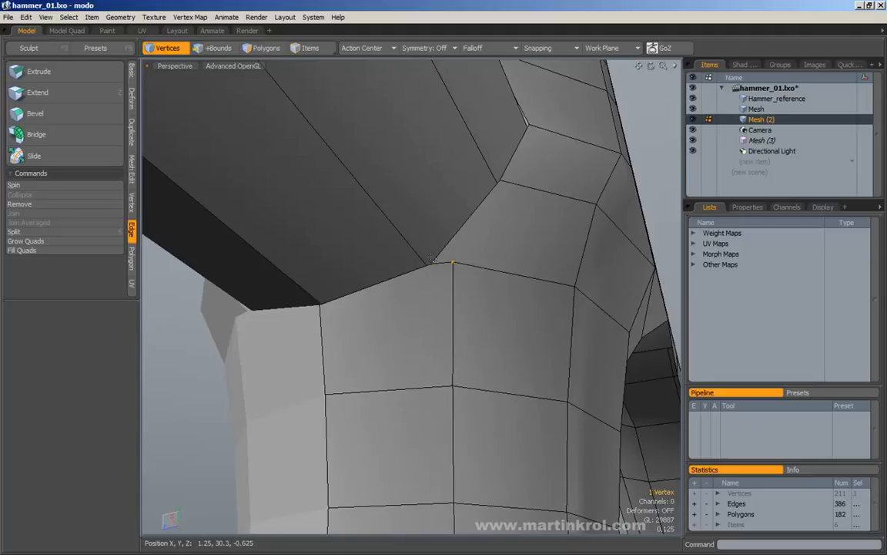
{"action": "left_click", "coordinate": [131, 201]}
{"action": "left_click", "coordinate": [40, 136]}
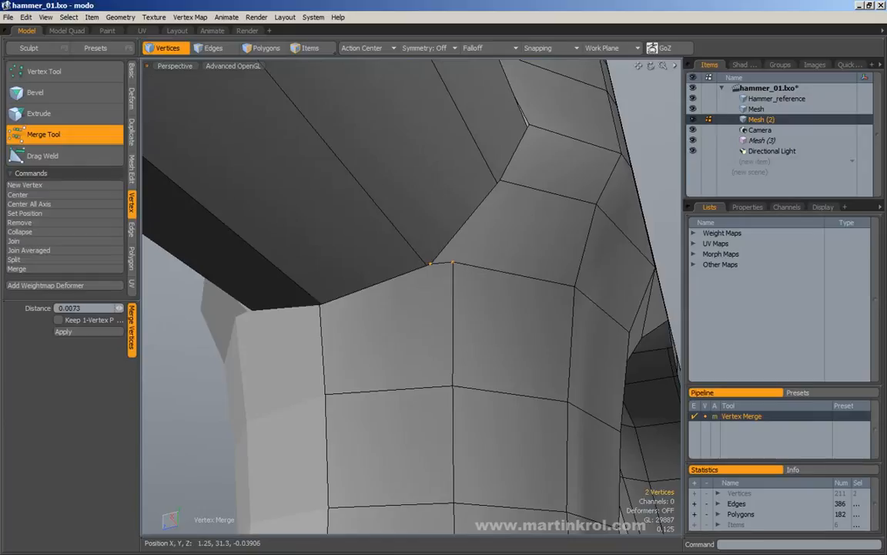
{"action": "mouse_move", "coordinate": [431, 308]}
{"action": "left_mouse_down"}
{"action": "mouse_move", "coordinate": [462, 308]}
{"action": "mouse_move", "coordinate": [424, 308]}
{"action": "left_mouse_up"}
{"action": "key", "text": "q"}
{"action": "left_click", "coordinate": [489, 222]}
Reselect both close vertices and try merging them at a distance of 0.14369, followed by the Merge command with Automatic range.
{"action": "left_click_drag", "start_coordinate": [429, 257], "coordinate": [439, 277]}
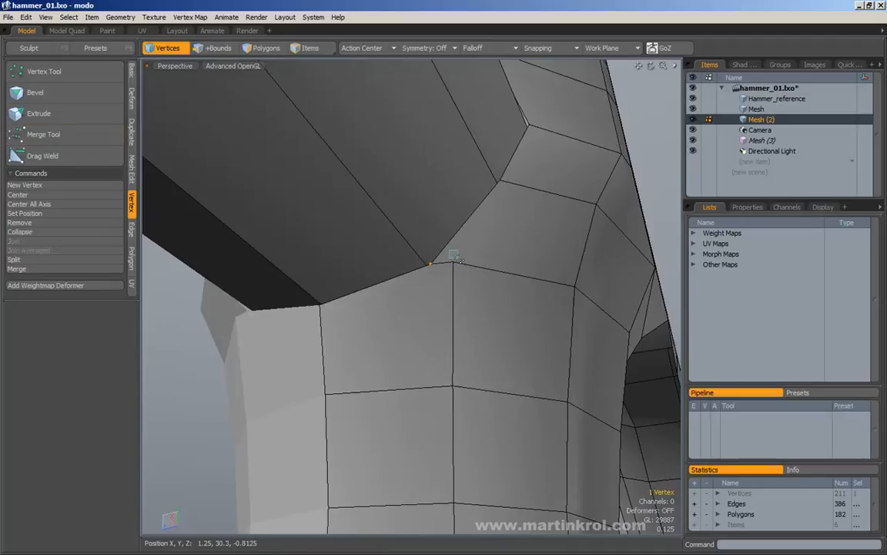
{"action": "left_click", "coordinate": [43, 134]}
{"action": "mouse_move", "coordinate": [439, 231]}
{"action": "left_mouse_down"}
{"action": "mouse_move", "coordinate": [470, 231]}
{"action": "mouse_move", "coordinate": [451, 231]}
{"action": "left_mouse_up"}
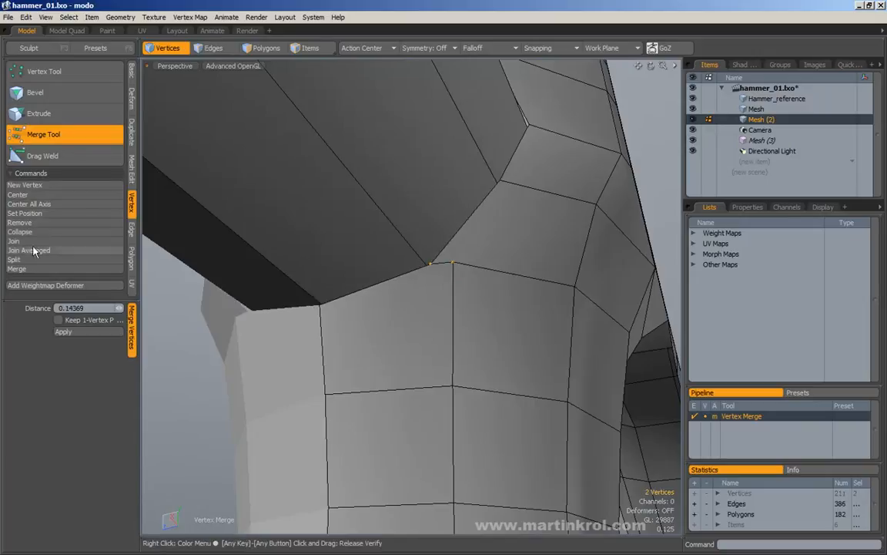
{"action": "left_click", "coordinate": [26, 270]}
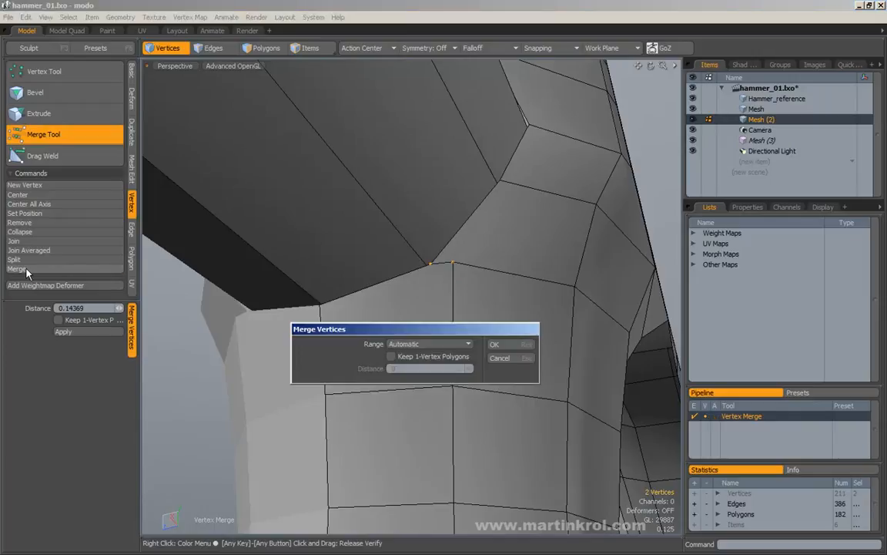
{"action": "left_click", "coordinate": [500, 343]}
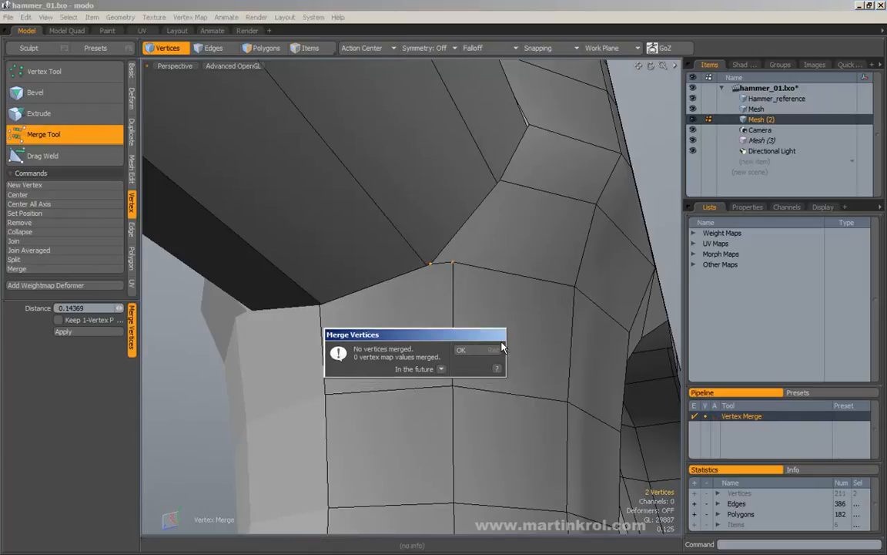
{"action": "left_click", "coordinate": [460, 350]}
Join the two vertices without averaging at the handle socket's vertex, and undo the join.
{"action": "left_click", "coordinate": [31, 244]}
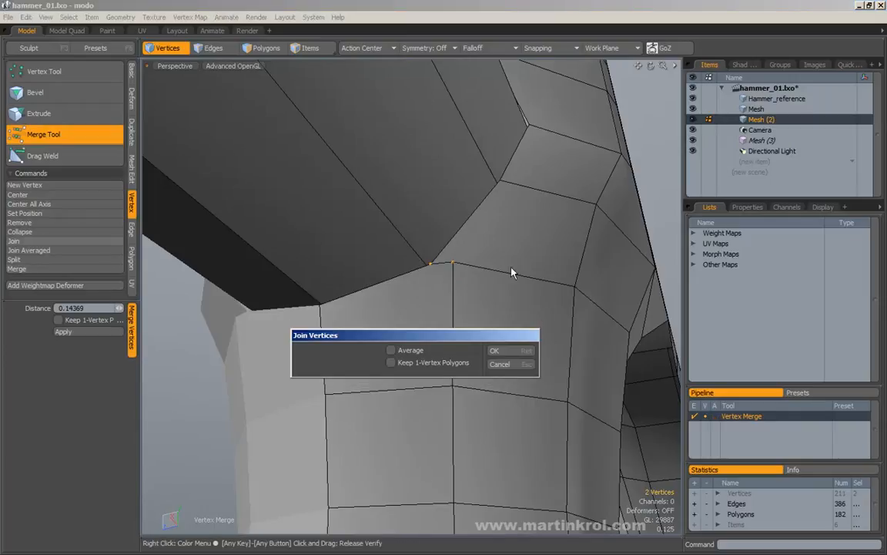
{"action": "left_click", "coordinate": [512, 353]}
{"action": "left_click", "coordinate": [457, 350]}
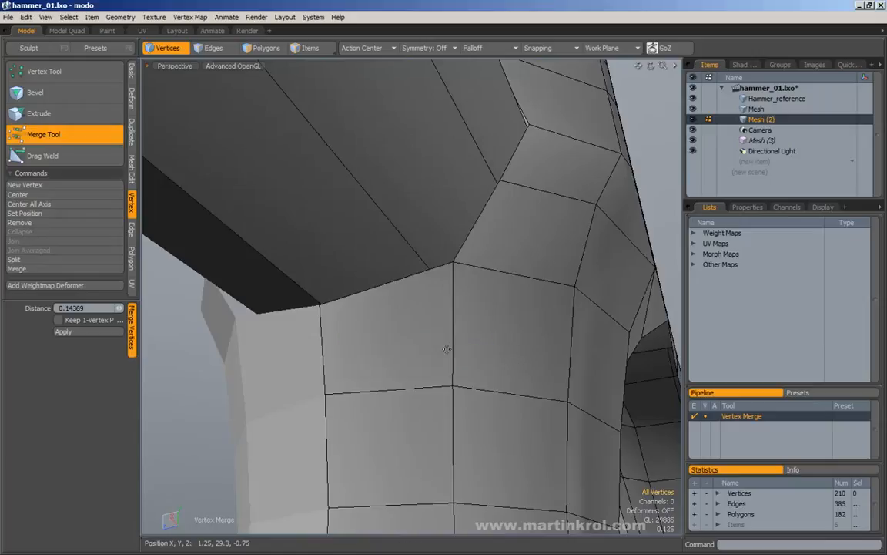
{"action": "key", "text": "ctrl+z"}
{"action": "key", "text": "ctrl+z"}
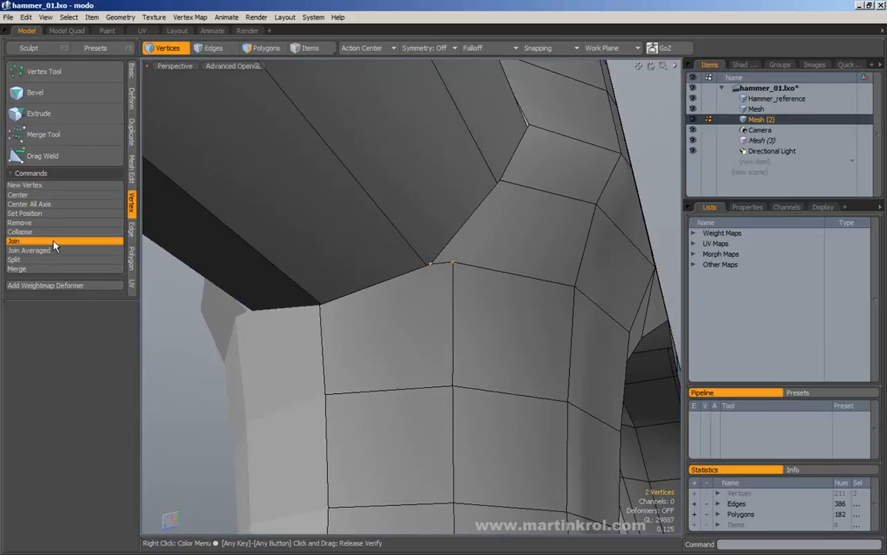
Join the two selected vertices without averaging, collapsing them onto the neck's vertex.
{"action": "left_click", "coordinate": [53, 242]}
{"action": "left_click", "coordinate": [506, 354]}
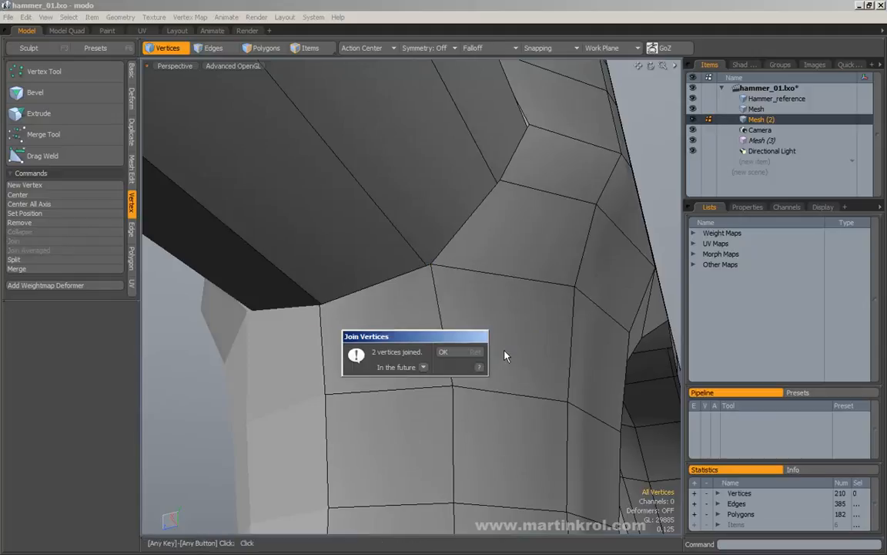
Move the lower middle vertex of the neck's joint outline by -0.28125 along X.
{"action": "left_click", "coordinate": [445, 351]}
{"action": "left_click_drag", "start_coordinate": [451, 351], "coordinate": [443, 284], "text": "alt"}
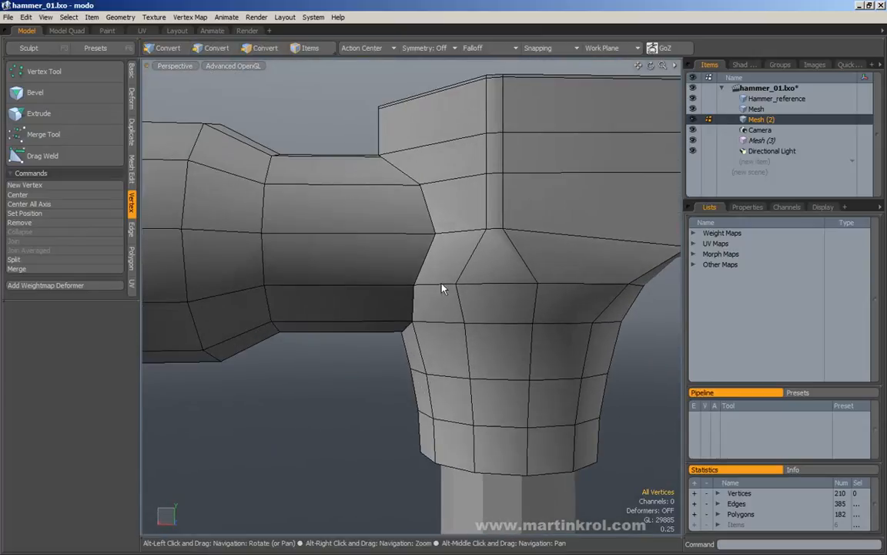
{"action": "left_click", "coordinate": [407, 283]}
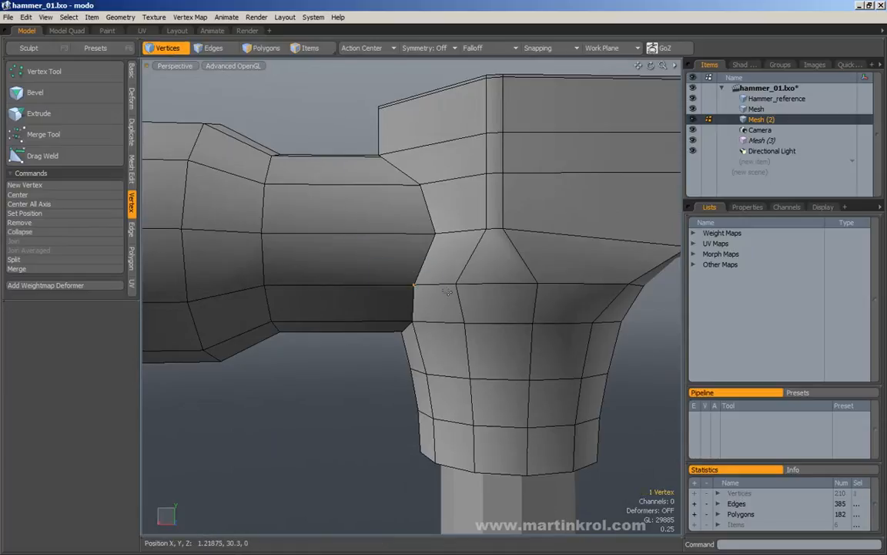
{"action": "key", "text": "w"}
{"action": "left_click_drag", "start_coordinate": [388, 288], "coordinate": [399, 287]}
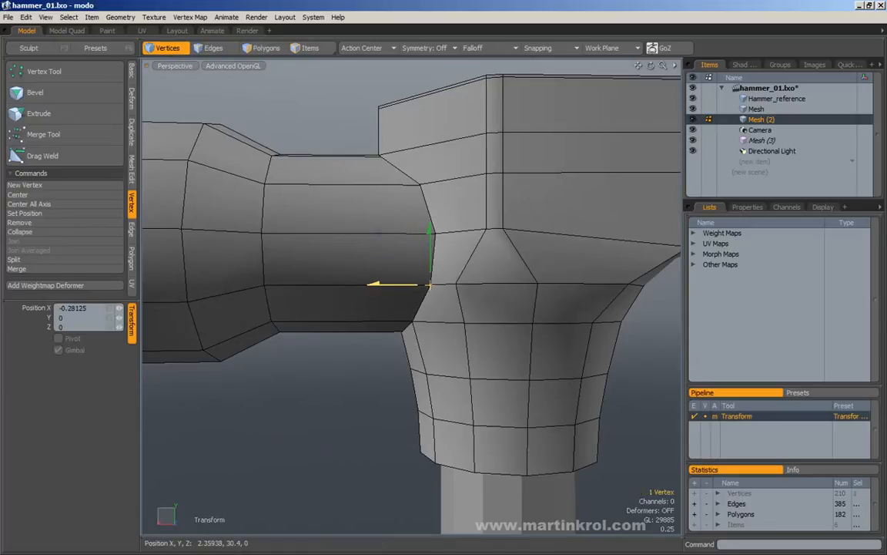
{"action": "scroll", "coordinate": [408, 289], "scroll_direction": "down", "scroll_amount": 2}
{"action": "middle_click_drag", "start_coordinate": [409, 290], "coordinate": [402, 297], "text": "alt"}
{"action": "key", "text": "q"}
{"action": "left_click_drag", "start_coordinate": [372, 176], "coordinate": [387, 193], "text": "alt"}
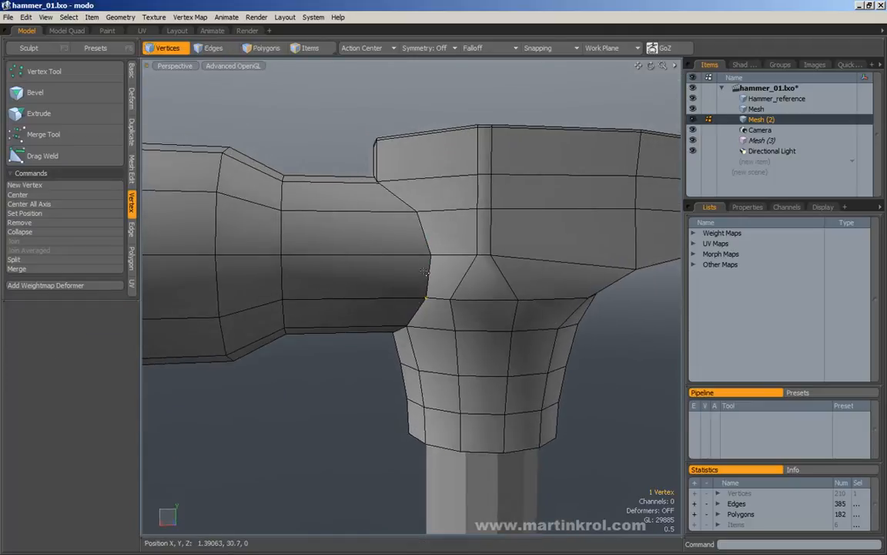
{"action": "left_click_drag", "start_coordinate": [434, 297], "coordinate": [431, 270], "text": "alt"}
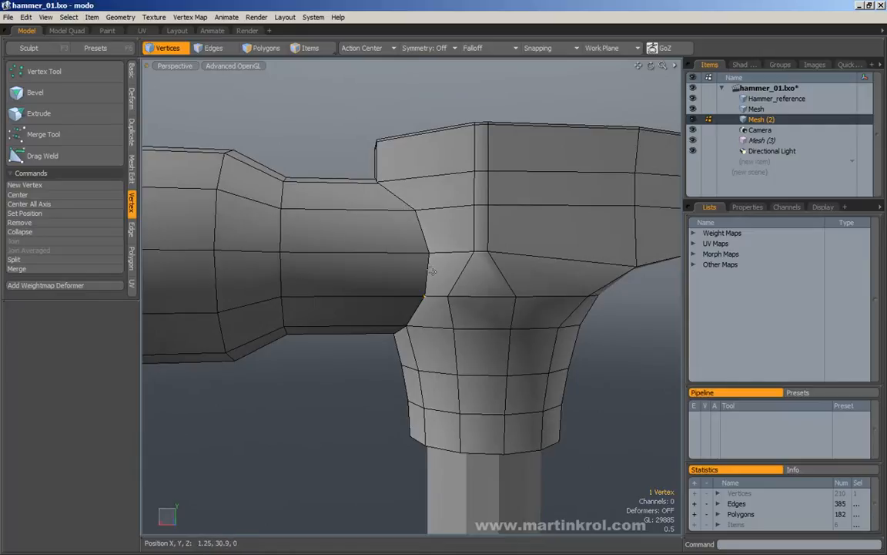
Start an Edge Slice cut across the upper neck polygons, closely following the joint with the claw head.
{"action": "left_click_drag", "start_coordinate": [432, 271], "coordinate": [382, 230], "text": "alt"}
{"action": "scroll", "coordinate": [347, 144], "scroll_direction": "up", "scroll_amount": 3}
{"action": "left_click_drag", "start_coordinate": [347, 144], "coordinate": [331, 166], "text": "alt"}
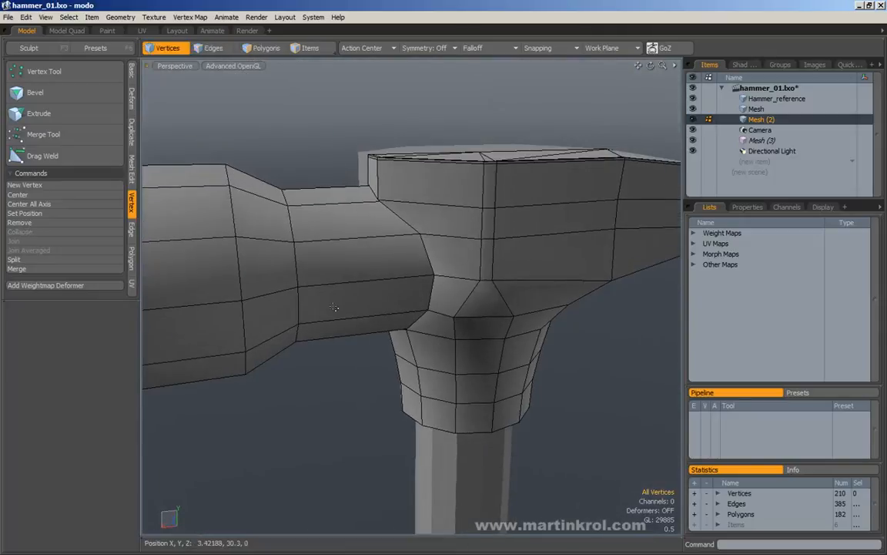
{"action": "scroll", "coordinate": [351, 158], "scroll_direction": "up", "scroll_amount": 2}
{"action": "left_click_drag", "start_coordinate": [350, 166], "coordinate": [377, 192], "text": "alt"}
{"action": "scroll", "coordinate": [379, 191], "scroll_direction": "up", "scroll_amount": 3}
{"action": "key", "text": "alt+c"}
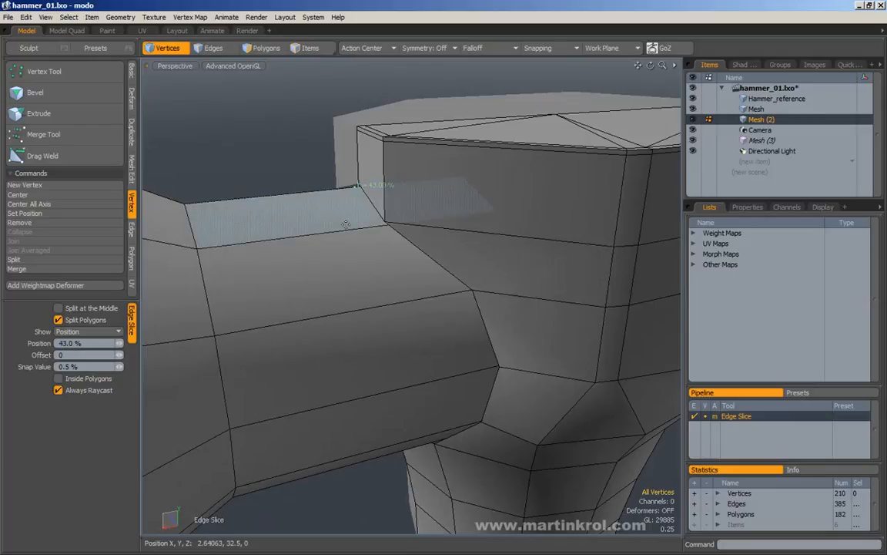
{"action": "left_click", "coordinate": [379, 225]}
{"action": "left_click_drag", "start_coordinate": [394, 264], "coordinate": [415, 181], "text": "alt"}
{"action": "left_click", "coordinate": [397, 238]}
{"action": "left_click", "coordinate": [417, 235]}
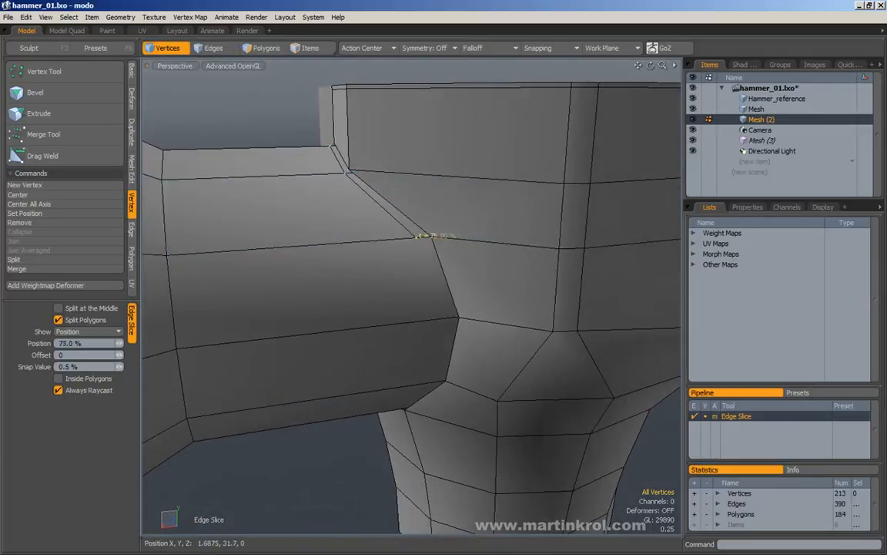
Continue the Edge Slice cut along the joint to the neck's lower edge, and switch to polygon selection.
{"action": "left_click_drag", "start_coordinate": [424, 235], "coordinate": [382, 194], "text": "alt"}
{"action": "left_click", "coordinate": [423, 241]}
{"action": "mouse_move", "coordinate": [423, 245]}
{"action": "left_mouse_down", "text": "alt"}
{"action": "mouse_move", "coordinate": [408, 292]}
{"action": "mouse_move", "coordinate": [402, 258]}
{"action": "mouse_move", "coordinate": [416, 248]}
{"action": "left_mouse_up", "text": "alt"}
{"action": "left_click", "coordinate": [410, 311]}
{"action": "left_click", "coordinate": [394, 300]}
{"action": "left_click_drag", "start_coordinate": [397, 299], "coordinate": [375, 272]}
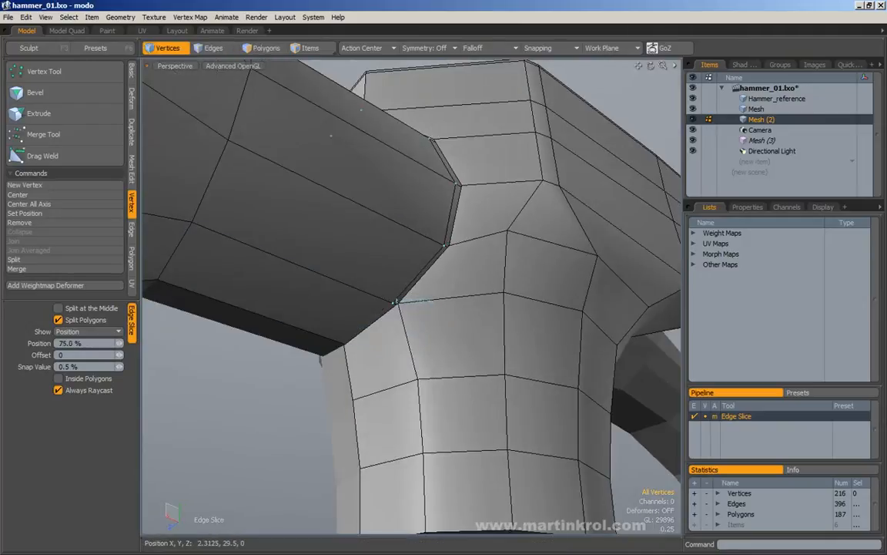
{"action": "left_click", "coordinate": [342, 341]}
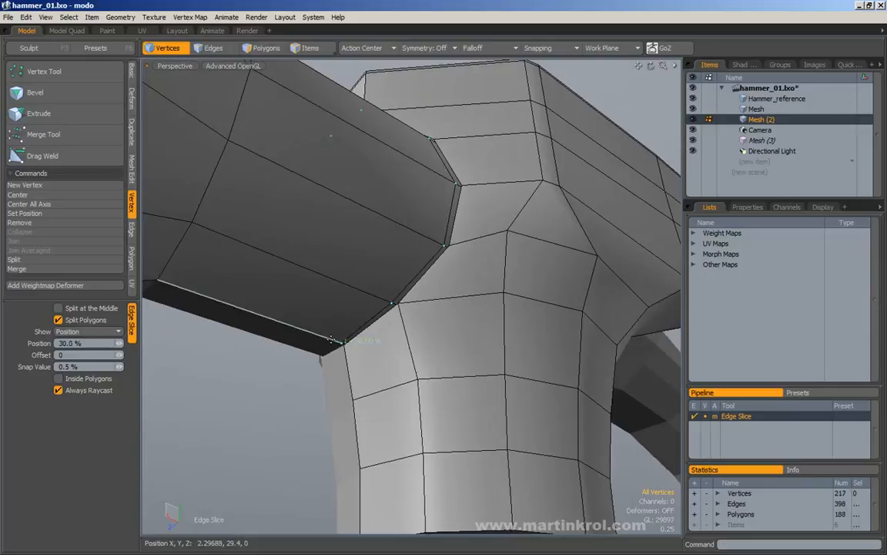
{"action": "key", "text": "space"}
{"action": "left_click", "coordinate": [262, 48]}
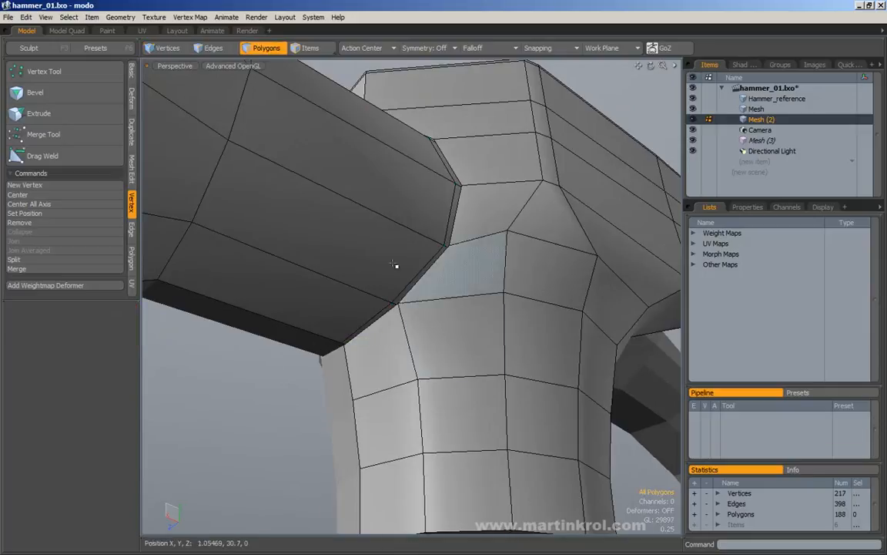
{"action": "left_click", "coordinate": [386, 312]}
{"action": "left_click", "coordinate": [410, 285], "text": "shift"}
{"action": "left_click", "coordinate": [397, 278], "text": "ctrl"}
{"action": "left_click_drag", "start_coordinate": [412, 198], "coordinate": [430, 290], "text": "alt"}
{"action": "left_click", "coordinate": [454, 222], "text": "shift"}
{"action": "key", "text": "Escape"}
{"action": "scroll", "coordinate": [447, 264], "scroll_direction": "down", "scroll_amount": 2}
{"action": "left_click_drag", "start_coordinate": [446, 250], "coordinate": [431, 278], "text": "alt"}
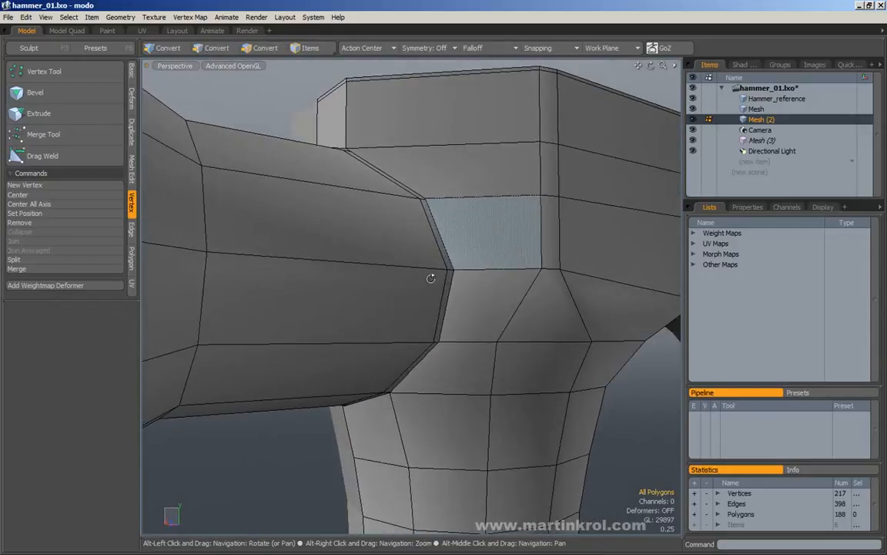
Select the six narrow polygons between the new cut and the claw head and delete them.
{"action": "scroll", "coordinate": [451, 258], "scroll_direction": "up", "scroll_amount": 4}
{"action": "left_click_drag", "start_coordinate": [449, 242], "coordinate": [587, 396], "text": "alt"}
{"action": "left_click", "coordinate": [388, 344]}
{"action": "left_click", "coordinate": [258, 266], "text": "shift"}
{"action": "left_click_drag", "start_coordinate": [260, 271], "coordinate": [532, 328], "text": "alt"}
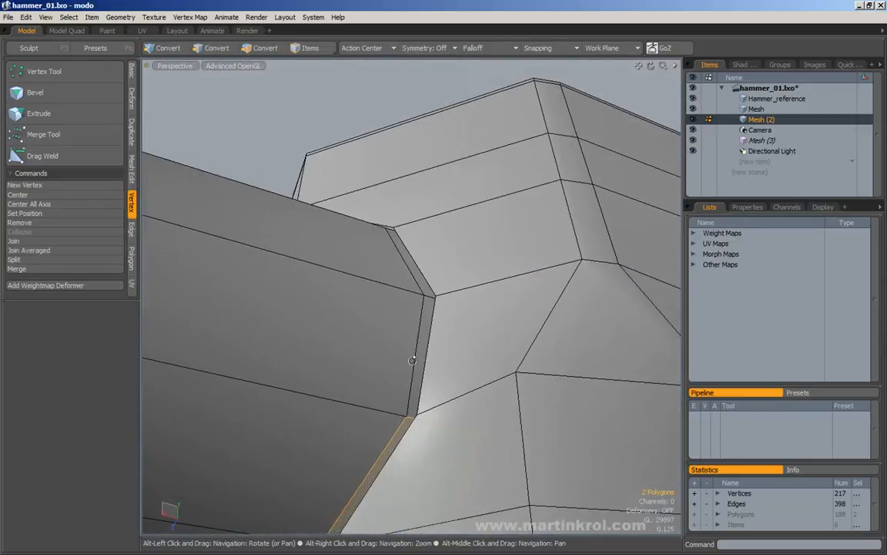
{"action": "left_click", "coordinate": [423, 357], "text": "shift"}
{"action": "left_click_drag", "start_coordinate": [424, 354], "coordinate": [417, 296], "text": "alt"}
{"action": "left_click", "coordinate": [417, 284], "text": "shift"}
{"action": "scroll", "coordinate": [401, 258], "scroll_direction": "down", "scroll_amount": 2}
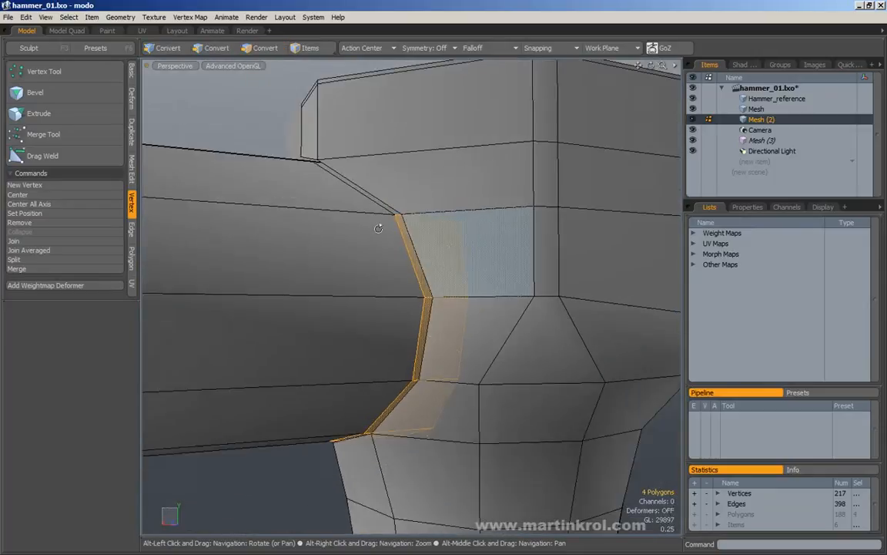
{"action": "left_click_drag", "start_coordinate": [380, 228], "coordinate": [406, 303], "text": "alt"}
{"action": "left_click", "coordinate": [359, 231], "text": "shift"}
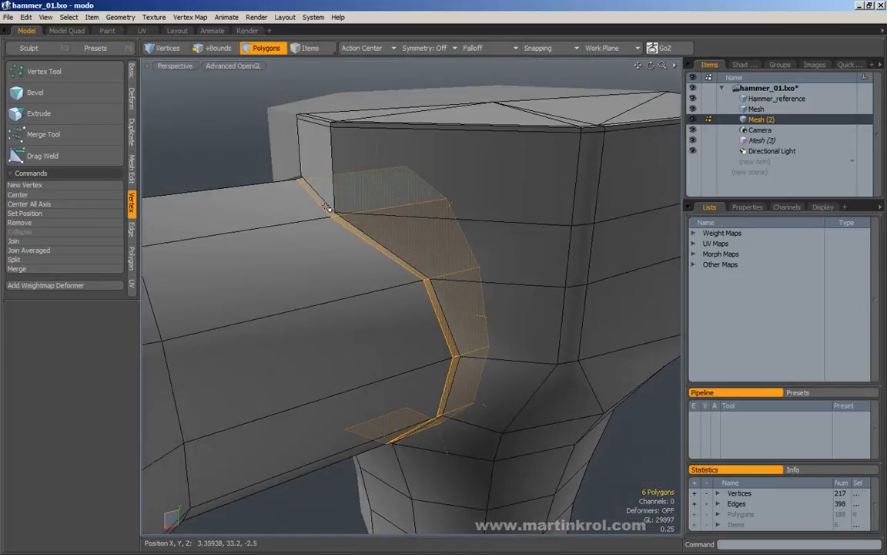
{"action": "key", "text": "Delete"}
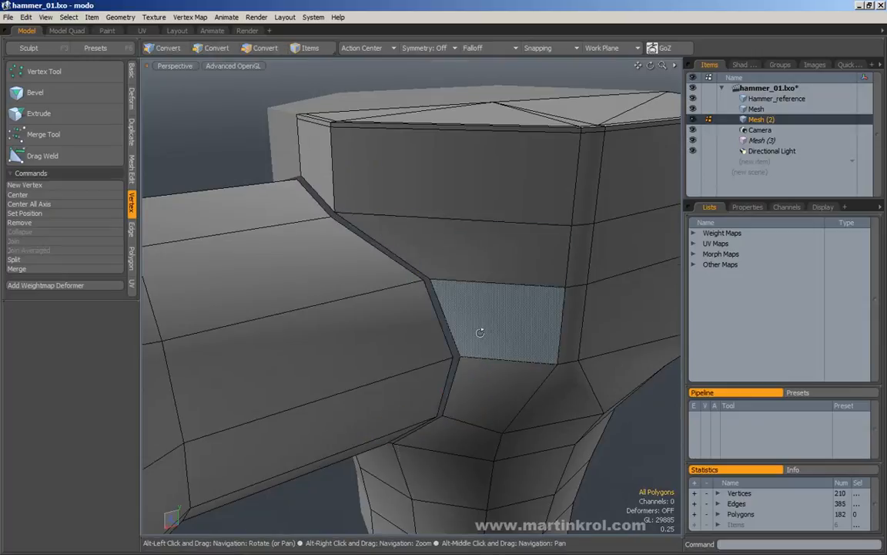
Select the 12 border edges on both sides of the neck gap and bridge them with 0 segments in Curve mode.
{"action": "left_click_drag", "start_coordinate": [383, 235], "coordinate": [447, 291], "text": "alt"}
{"action": "left_click_drag", "start_coordinate": [416, 382], "coordinate": [405, 320], "text": "alt"}
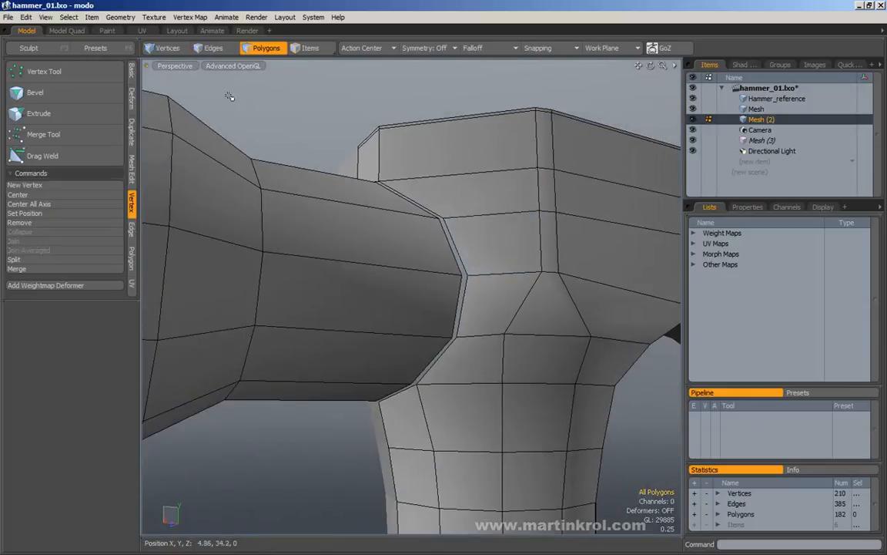
{"action": "key", "text": "2"}
{"action": "left_click_drag", "start_coordinate": [246, 110], "coordinate": [350, 164], "text": "alt"}
{"action": "left_click_drag", "start_coordinate": [421, 190], "coordinate": [418, 221], "text": "shift"}
{"action": "left_click_drag", "start_coordinate": [440, 272], "coordinate": [437, 231], "text": "alt"}
{"action": "left_click_drag", "start_coordinate": [471, 306], "coordinate": [455, 310], "text": "shift"}
{"action": "left_click_drag", "start_coordinate": [446, 327], "coordinate": [432, 285], "text": "alt"}
{"action": "left_click_drag", "start_coordinate": [460, 350], "coordinate": [452, 352], "text": "shift"}
{"action": "left_click", "coordinate": [394, 403], "text": "shift"}
{"action": "left_click_drag", "start_coordinate": [394, 403], "coordinate": [398, 250], "text": "alt"}
{"action": "key", "text": "shift+b"}
{"action": "left_click", "coordinate": [466, 220]}
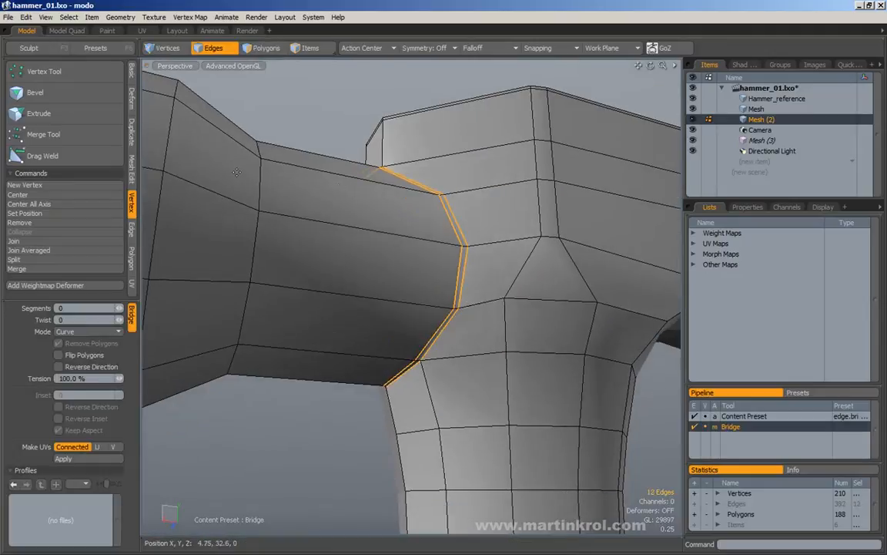
{"action": "left_click", "coordinate": [131, 121]}
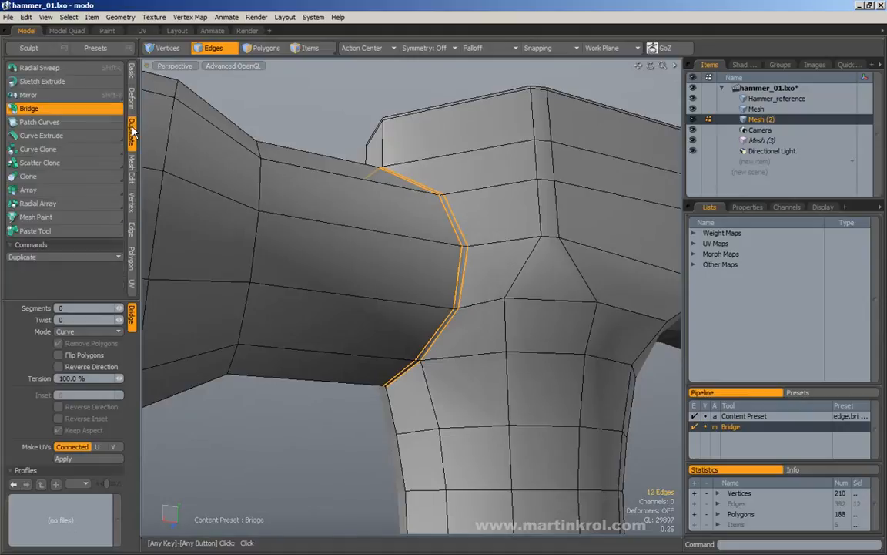
{"action": "left_click", "coordinate": [131, 260]}
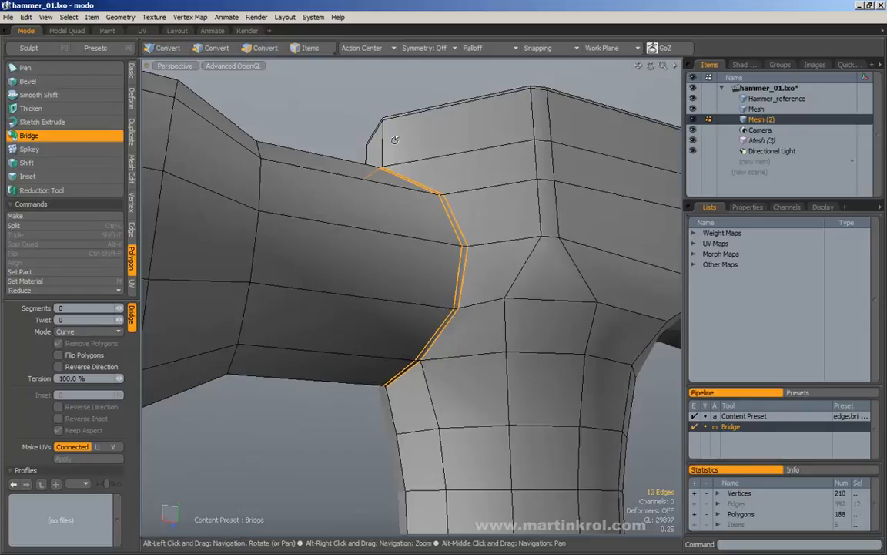
{"action": "left_click_drag", "start_coordinate": [392, 141], "coordinate": [316, 108], "text": "alt"}
{"action": "key", "text": "space"}
{"action": "left_click", "coordinate": [314, 103]}
Preview the bridged hammer head with subdivision smoothing and examine the transition at the neck joint.
{"action": "right_click_drag", "start_coordinate": [365, 128], "coordinate": [269, 152], "text": "alt"}
{"action": "left_click_drag", "start_coordinate": [269, 157], "coordinate": [356, 192], "text": "alt"}
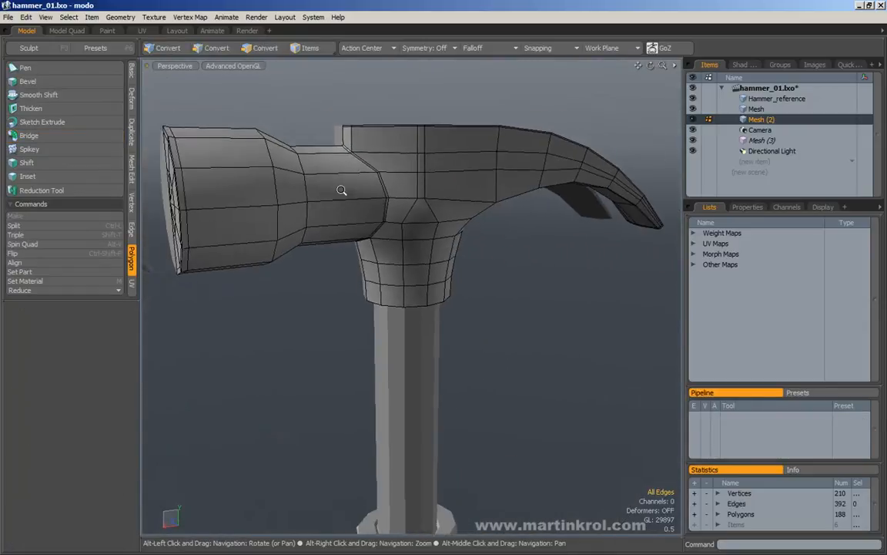
{"action": "right_click_drag", "start_coordinate": [393, 190], "coordinate": [354, 200], "text": "alt"}
{"action": "left_click_drag", "start_coordinate": [458, 262], "coordinate": [471, 290], "text": "alt"}
{"action": "right_click_drag", "start_coordinate": [471, 290], "coordinate": [434, 288], "text": "alt"}
{"action": "key", "text": "Tab"}
{"action": "key", "text": "KP_8"}
{"action": "mouse_move", "coordinate": [390, 218]}
{"action": "left_mouse_down", "text": "alt"}
{"action": "mouse_move", "coordinate": [413, 252]}
{"action": "mouse_move", "coordinate": [412, 217]}
{"action": "mouse_move", "coordinate": [395, 223]}
{"action": "left_mouse_up", "text": "alt"}
{"action": "key", "text": "Tab"}
Compare the striking part and neck with the reference hammer, first unsmoothed and again with subdivision smoothing.
{"action": "left_click_drag", "start_coordinate": [396, 242], "coordinate": [350, 182], "text": "alt"}
{"action": "right_click_drag", "start_coordinate": [351, 183], "coordinate": [439, 197], "text": "alt"}
{"action": "left_click_drag", "start_coordinate": [439, 196], "coordinate": [425, 216], "text": "alt"}
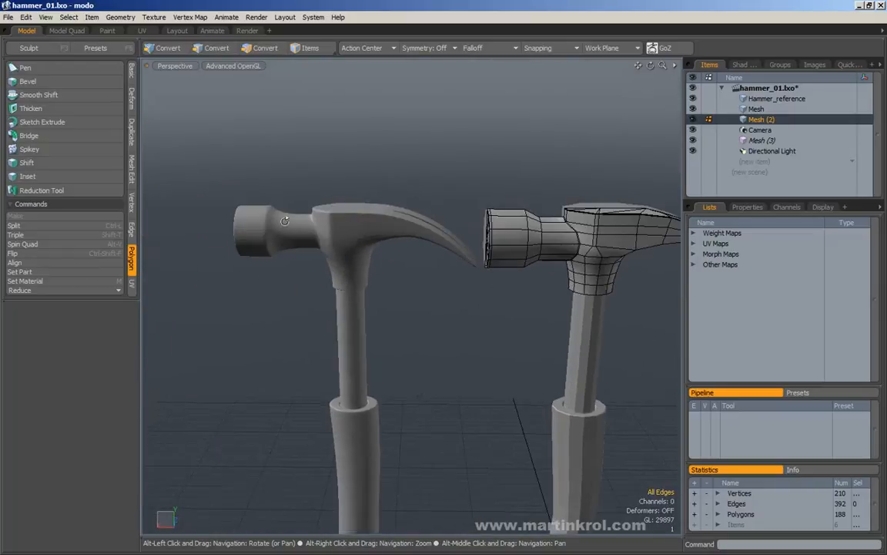
{"action": "left_click_drag", "start_coordinate": [286, 225], "coordinate": [271, 216], "text": "alt"}
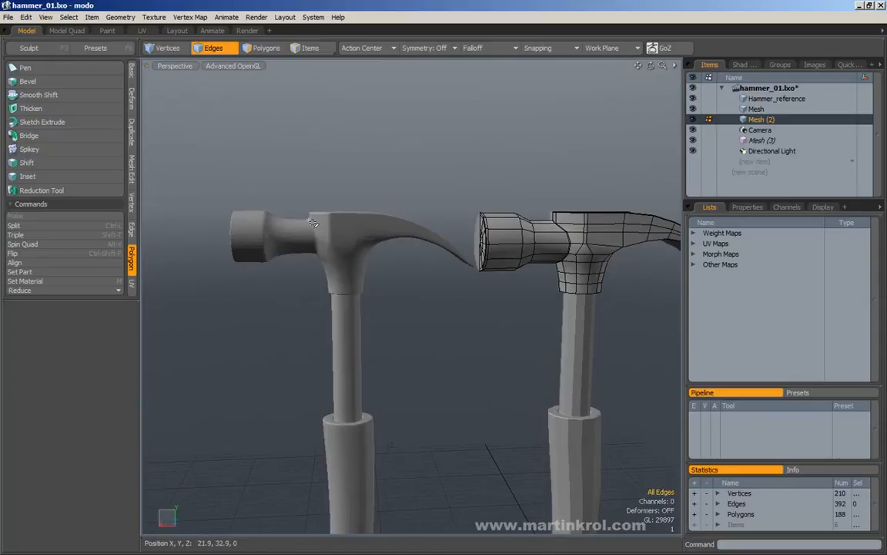
{"action": "middle_click_drag", "start_coordinate": [264, 216], "coordinate": [187, 216], "text": "alt"}
{"action": "right_click_drag", "start_coordinate": [370, 216], "coordinate": [520, 211], "text": "alt"}
{"action": "left_click_drag", "start_coordinate": [521, 210], "coordinate": [477, 217], "text": "alt"}
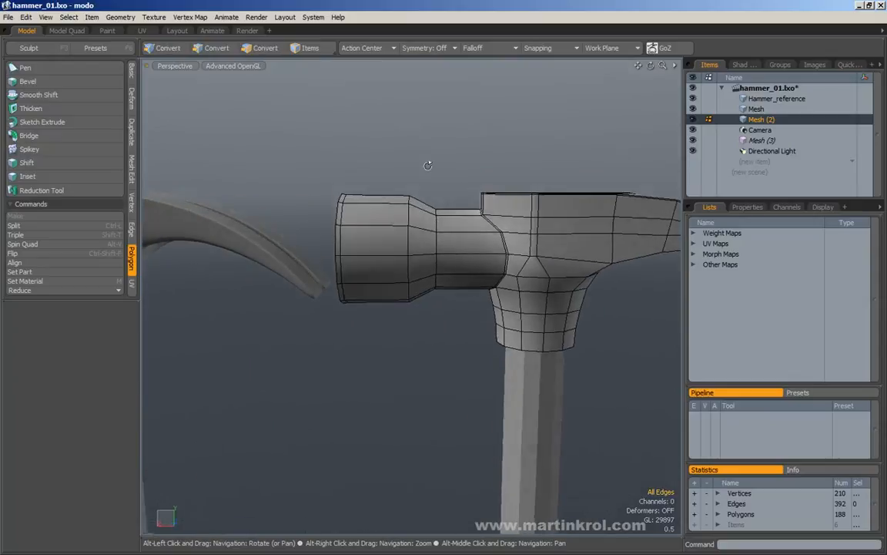
{"action": "left_click_drag", "start_coordinate": [430, 164], "coordinate": [439, 187], "text": "alt"}
{"action": "right_click_drag", "start_coordinate": [439, 187], "coordinate": [416, 187], "text": "alt"}
{"action": "key", "text": "Tab"}
{"action": "left_click_drag", "start_coordinate": [436, 183], "coordinate": [447, 191], "text": "alt"}
{"action": "right_click_drag", "start_coordinate": [447, 190], "coordinate": [431, 188], "text": "alt"}
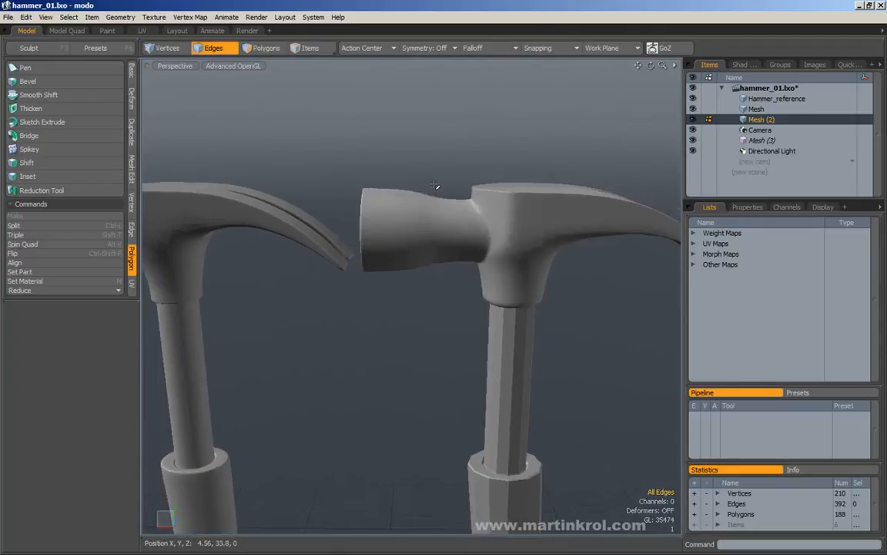
{"action": "left_click_drag", "start_coordinate": [437, 185], "coordinate": [434, 177], "text": "alt"}
{"action": "key", "text": "2"}
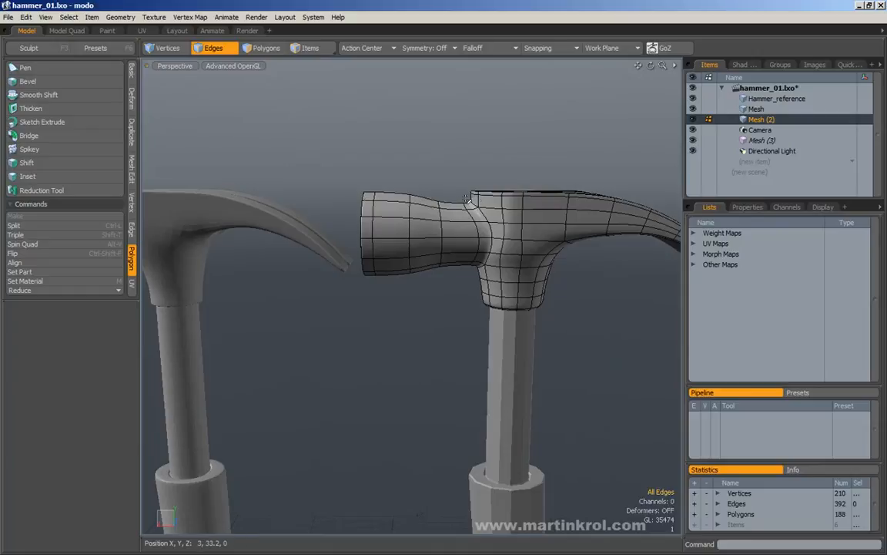
Turn off smoothing and add one edge loop around the striking cylinder, close to its neck-side rim.
{"action": "key", "text": "Tab"}
{"action": "left_click_drag", "start_coordinate": [422, 188], "coordinate": [411, 178], "text": "alt"}
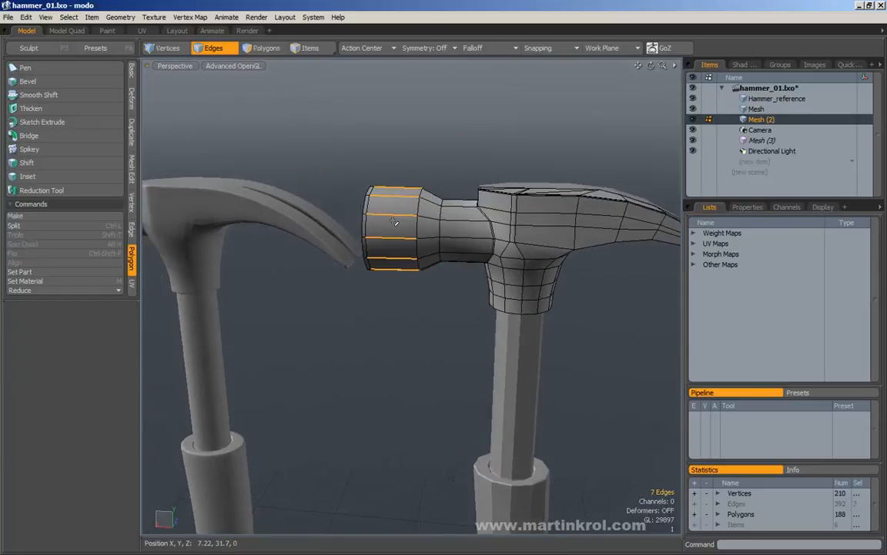
{"action": "key", "text": "alt+c"}
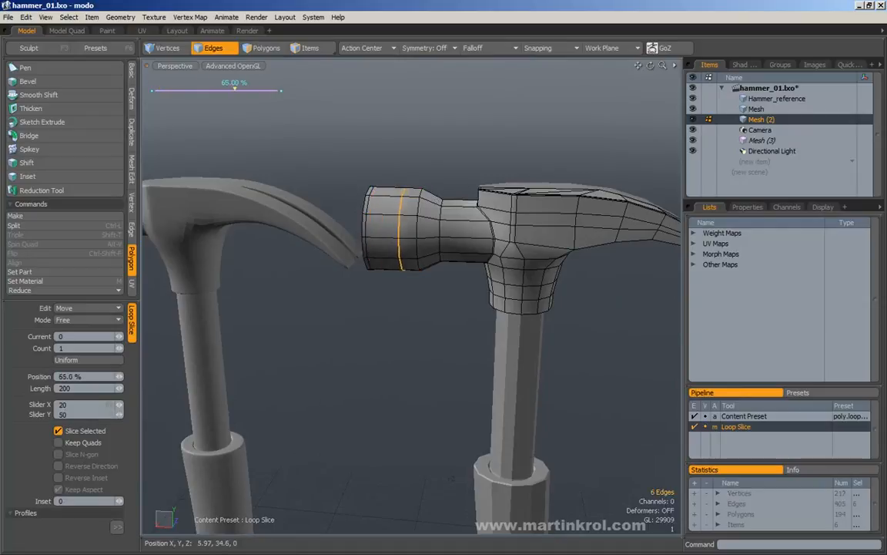
{"action": "key", "text": "space"}
Add one edge loop around the taper behind the striking cylinder with Loop Slice at 10%.
{"action": "left_click", "coordinate": [403, 159]}
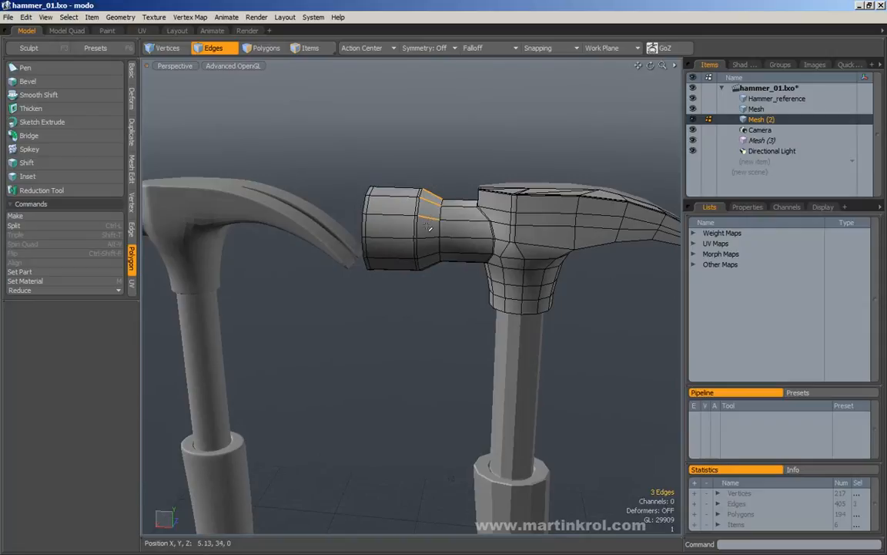
{"action": "key", "text": "alt+c"}
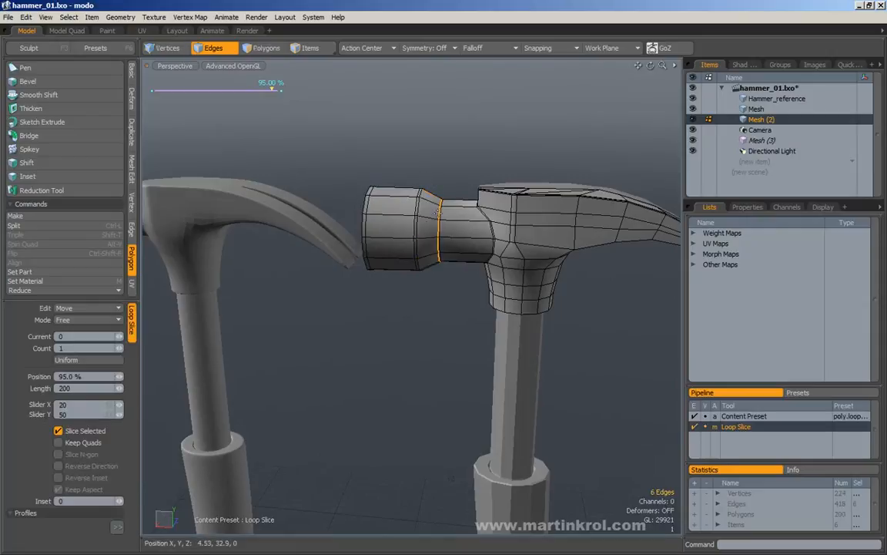
{"action": "key", "text": "shift+a"}
{"action": "left_click_drag", "start_coordinate": [426, 226], "coordinate": [327, 226]}
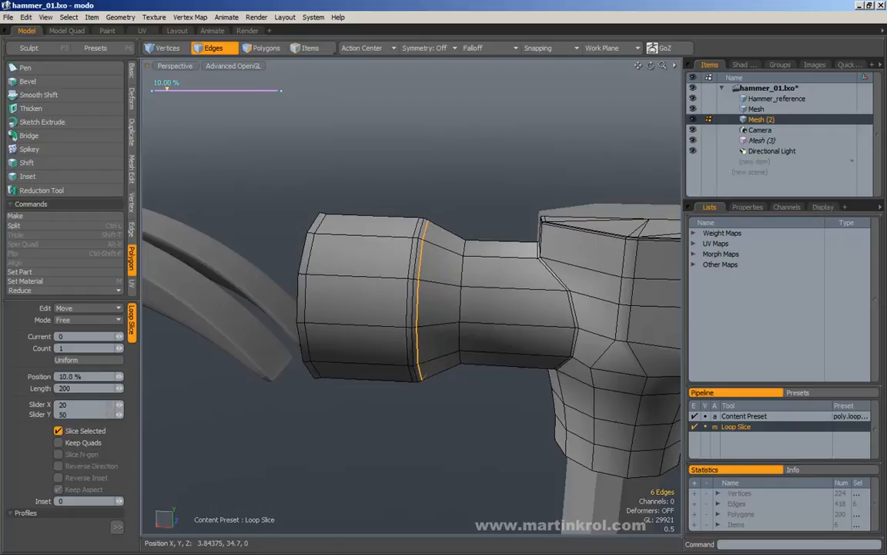
{"action": "key", "text": "space"}
{"action": "left_click", "coordinate": [507, 184]}
Turn on subdivision smoothing and compare the sharpened striking part with the reference hammer.
{"action": "scroll", "coordinate": [507, 184], "scroll_direction": "down", "scroll_amount": 2, "text": "alt"}
{"action": "left_click_drag", "start_coordinate": [507, 184], "coordinate": [467, 295], "text": "alt"}
{"action": "scroll", "coordinate": [454, 160], "scroll_direction": "down", "scroll_amount": 2, "text": "alt"}
{"action": "double_click", "coordinate": [428, 187]}
{"action": "left_click_drag", "start_coordinate": [490, 152], "coordinate": [433, 173], "text": "alt"}
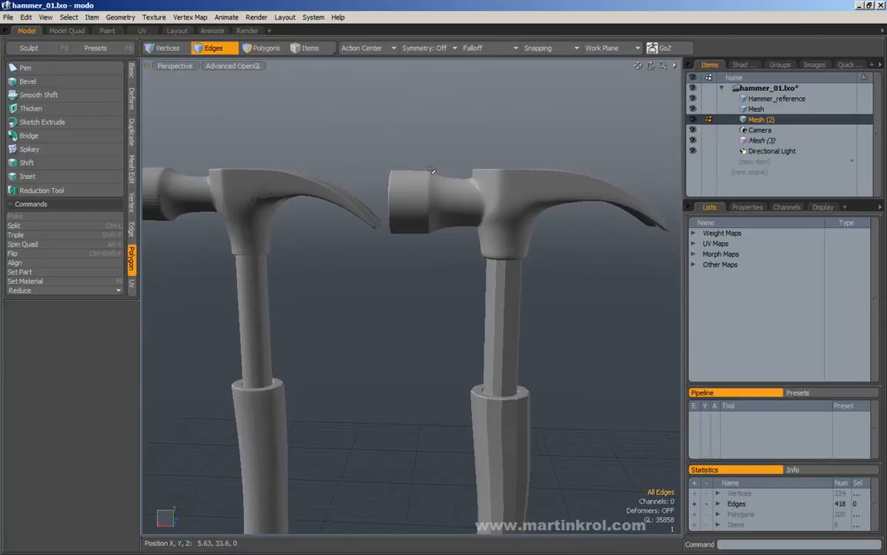
{"action": "left_click_drag", "start_coordinate": [493, 178], "coordinate": [454, 158], "text": "alt"}
Select the 48 polygons of the striking cylinder and its taper, and move them outward to lengthen the neck.
{"action": "left_click", "coordinate": [262, 50]}
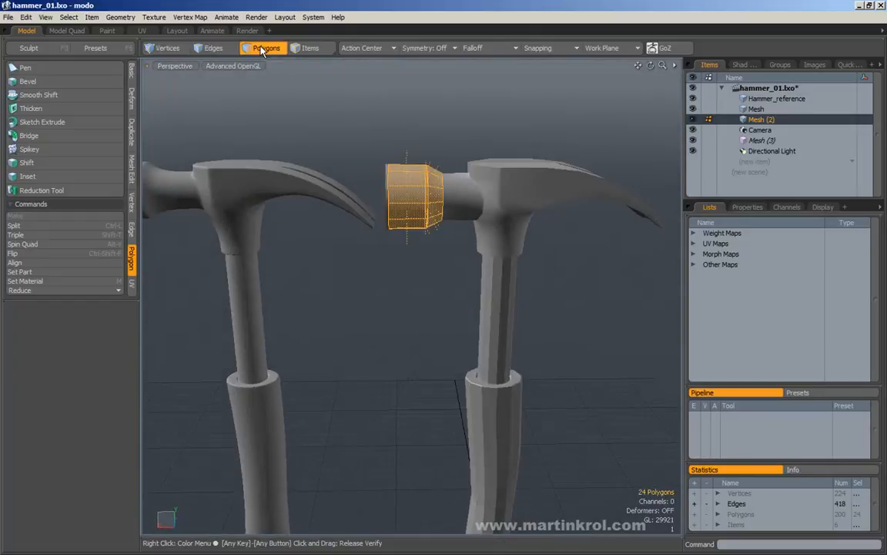
{"action": "right_click_drag", "start_coordinate": [395, 193], "coordinate": [457, 271]}
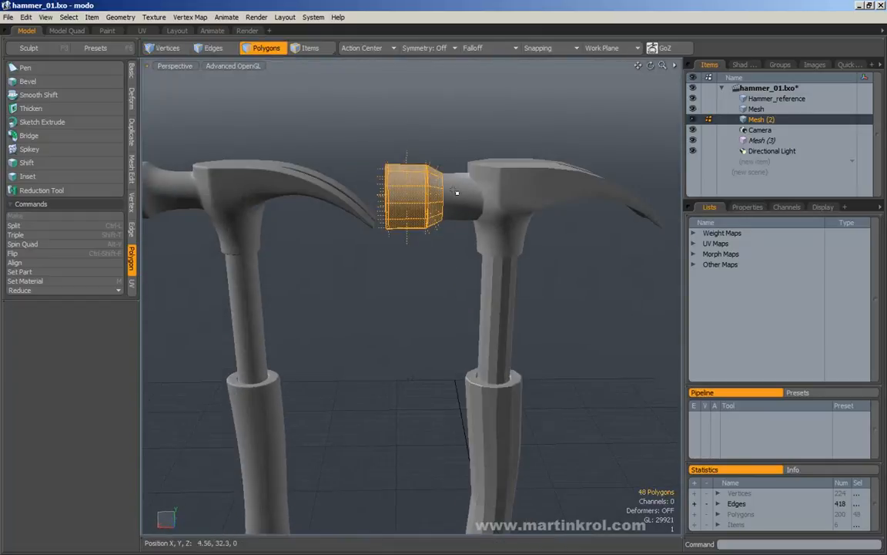
{"action": "middle_click_drag", "start_coordinate": [376, 138], "coordinate": [458, 274]}
{"action": "key", "text": "y"}
{"action": "left_click_drag", "start_coordinate": [394, 204], "coordinate": [381, 204]}
{"action": "key", "text": "space"}
{"action": "left_click", "coordinate": [471, 135]}
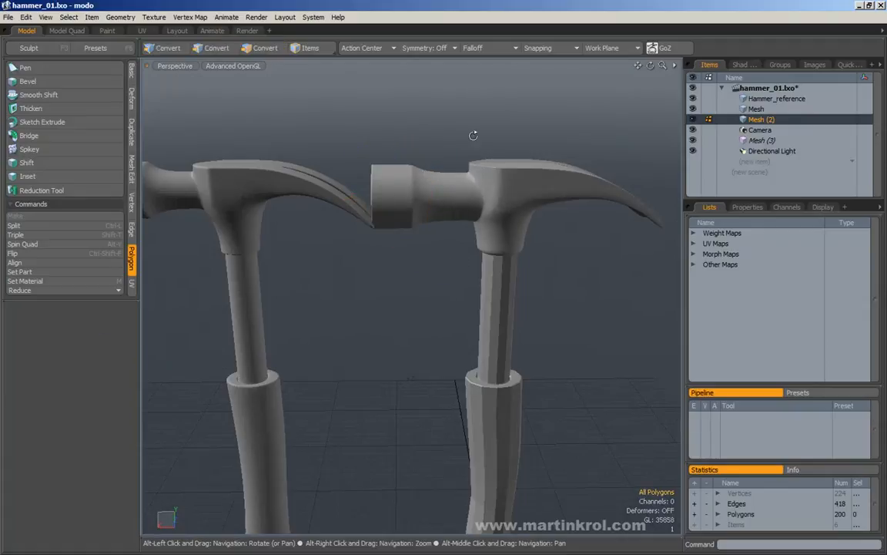
Compare the head with the reference hammer and turn off subdivision smoothing.
{"action": "left_click_drag", "start_coordinate": [471, 135], "coordinate": [451, 135], "text": "alt"}
{"action": "right_click_drag", "start_coordinate": [456, 137], "coordinate": [420, 141], "text": "alt"}
{"action": "key", "text": "KP_6"}
{"action": "left_click_drag", "start_coordinate": [438, 146], "coordinate": [524, 171], "text": "alt"}
{"action": "right_click_drag", "start_coordinate": [488, 171], "coordinate": [515, 188], "text": "alt"}
{"action": "left_click_drag", "start_coordinate": [514, 188], "coordinate": [455, 177], "text": "alt"}
{"action": "right_click_drag", "start_coordinate": [455, 178], "coordinate": [467, 182], "text": "alt"}
{"action": "key", "text": "Tab"}
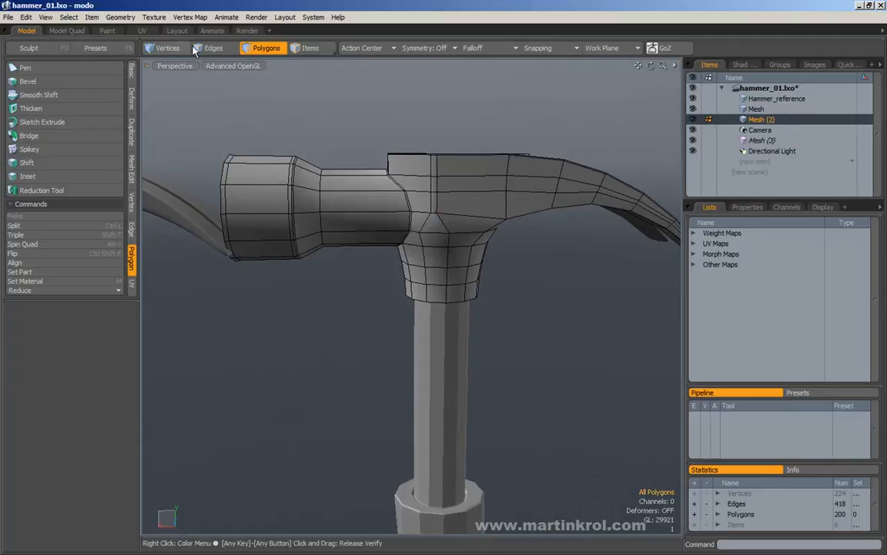
Select the four side vertices where the head meets the socket and relax them with Smooth at 6 iterations.
{"action": "left_click", "coordinate": [168, 48]}
{"action": "right_click_drag", "start_coordinate": [422, 123], "coordinate": [449, 126], "text": "alt"}
{"action": "left_click_drag", "start_coordinate": [450, 125], "coordinate": [442, 121], "text": "alt"}
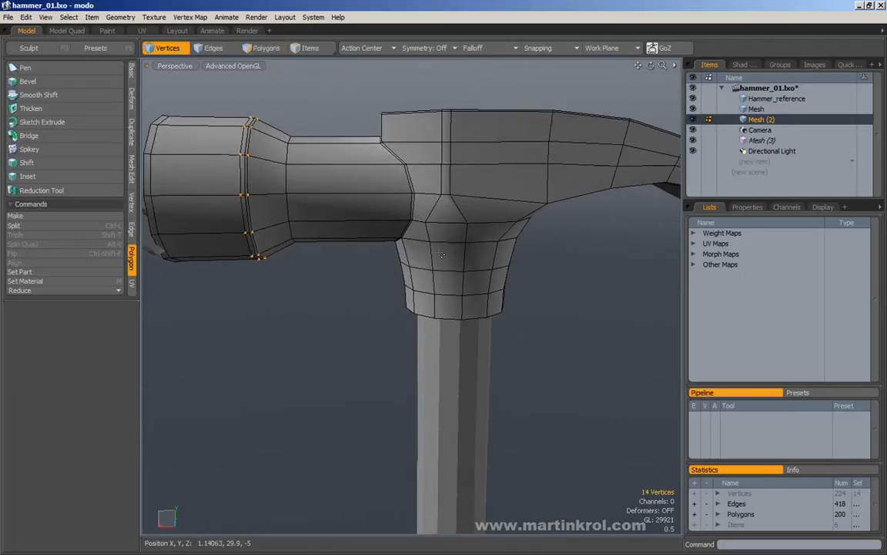
{"action": "left_click_drag", "start_coordinate": [422, 218], "coordinate": [448, 263], "text": "alt"}
{"action": "right_click_drag", "start_coordinate": [448, 262], "coordinate": [450, 266]}
{"action": "left_click_drag", "start_coordinate": [449, 265], "coordinate": [413, 250], "text": "alt"}
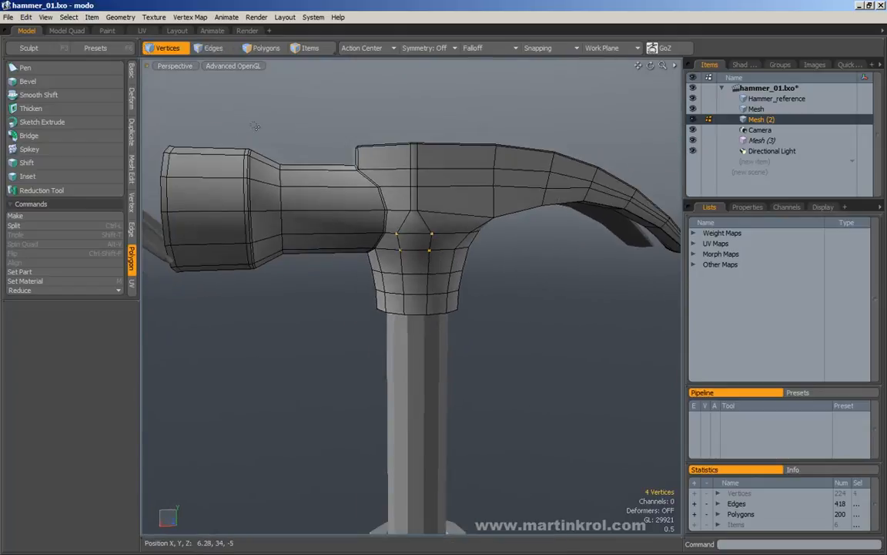
{"action": "left_click", "coordinate": [132, 97]}
{"action": "left_click", "coordinate": [31, 136]}
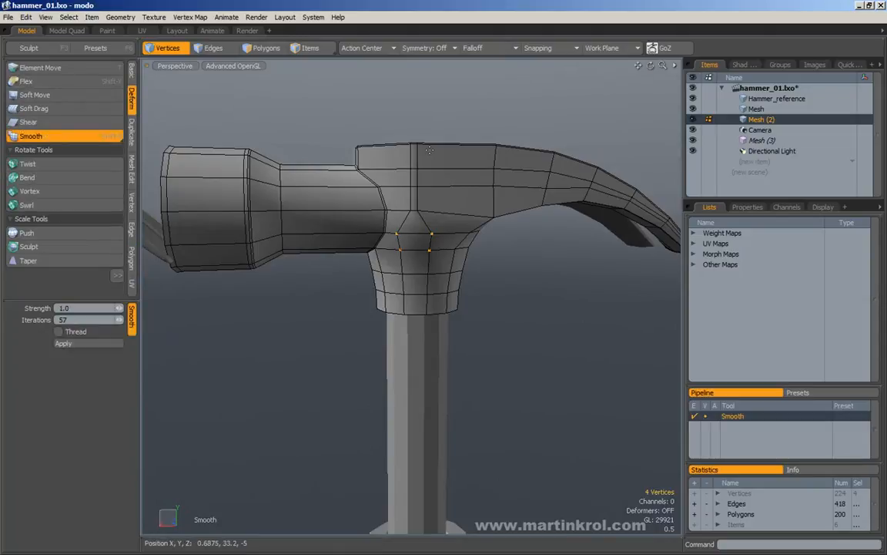
{"action": "left_click_drag", "start_coordinate": [119, 319], "coordinate": [81, 320]}
{"action": "left_click_drag", "start_coordinate": [426, 139], "coordinate": [451, 138], "text": "alt"}
{"action": "key", "text": "space"}
Extend the vertex selection upward to six vertices and relax them with Smooth at strength 1.0 and 6 iterations.
{"action": "right_click_drag", "start_coordinate": [400, 201], "coordinate": [421, 214], "text": "shift"}
{"action": "left_click", "coordinate": [71, 135]}
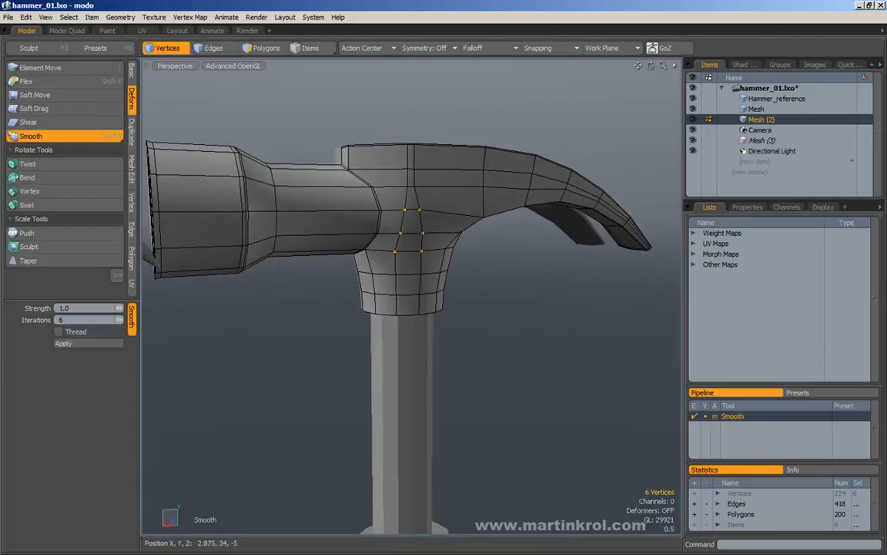
{"action": "key", "text": "space"}
{"action": "left_click", "coordinate": [486, 91]}
Cut new edges across the underside of the claw where it joins the socket with Edge Slice.
{"action": "key", "text": "Tab"}
{"action": "left_click_drag", "start_coordinate": [501, 119], "coordinate": [276, 189], "text": "alt"}
{"action": "scroll", "coordinate": [472, 121], "scroll_direction": "down", "scroll_amount": 2}
{"action": "scroll", "coordinate": [420, 171], "scroll_direction": "down", "scroll_amount": 4}
{"action": "left_click_drag", "start_coordinate": [372, 171], "coordinate": [401, 176], "text": "alt"}
{"action": "key", "text": "Tab"}
{"action": "left_click", "coordinate": [339, 220]}
{"action": "left_click_drag", "start_coordinate": [339, 220], "coordinate": [470, 214], "text": "alt"}
{"action": "key", "text": "c"}
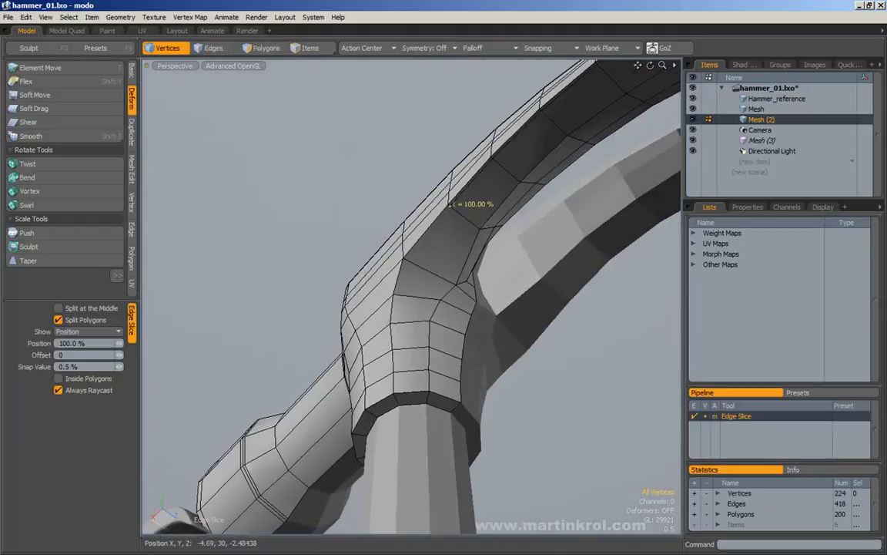
{"action": "left_click", "coordinate": [459, 283]}
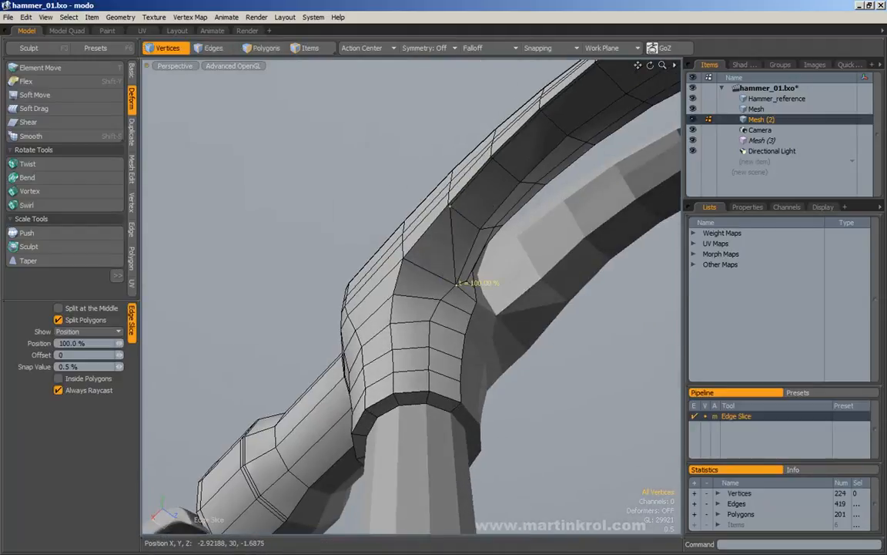
{"action": "key", "text": "space"}
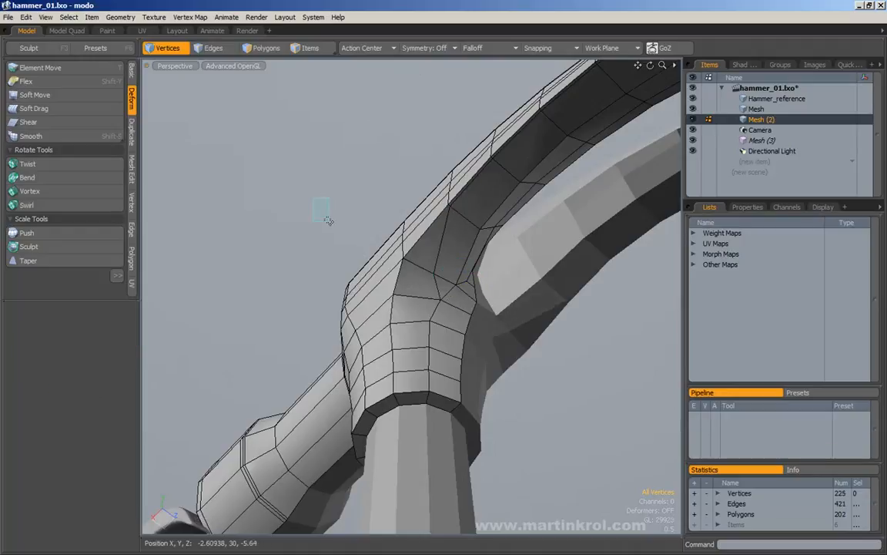
Turn on subdivision smoothing and inspect the claw junction and the whole head next to the reference hammer.
{"action": "key", "text": "Tab"}
{"action": "left_click_drag", "start_coordinate": [372, 224], "coordinate": [452, 257], "text": "alt"}
{"action": "key", "text": "1"}
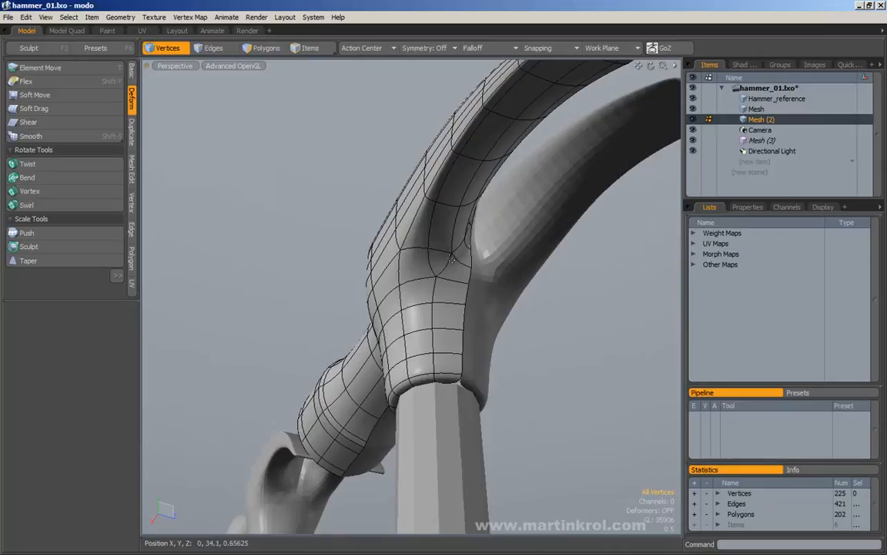
{"action": "key", "text": "Tab"}
{"action": "left_click_drag", "start_coordinate": [376, 164], "coordinate": [424, 244], "text": "alt"}
{"action": "key", "text": "Tab"}
{"action": "scroll", "coordinate": [493, 295], "scroll_direction": "down", "scroll_amount": 3}
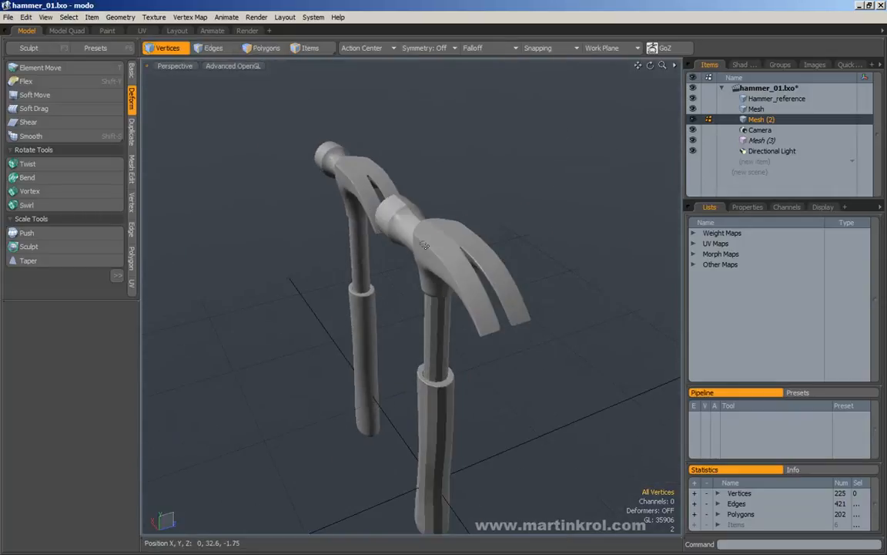
{"action": "left_click_drag", "start_coordinate": [392, 217], "coordinate": [600, 255], "text": "alt"}
{"action": "left_click_drag", "start_coordinate": [255, 219], "coordinate": [585, 247], "text": "alt"}
Convert the Mesh (3) instance into a regular mesh and switch to polygon selection.
{"action": "left_click", "coordinate": [762, 143]}
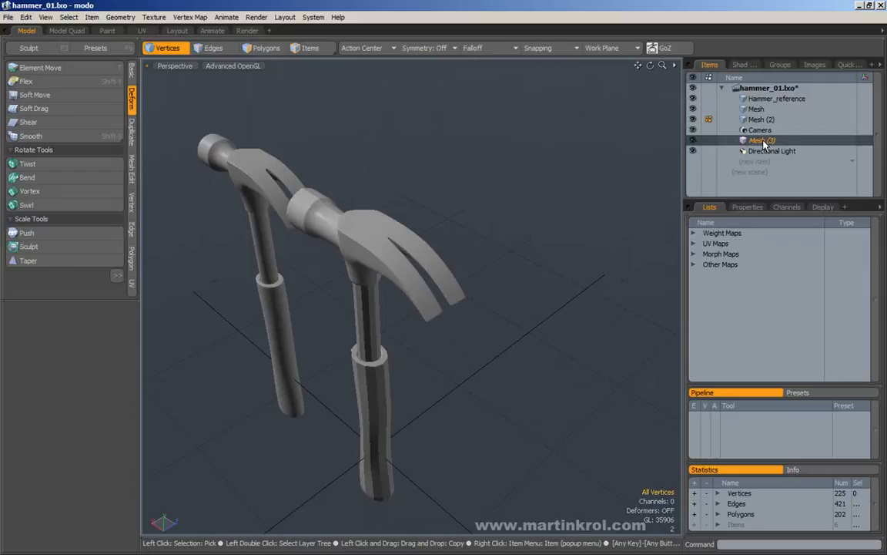
{"action": "right_click", "coordinate": [761, 144]}
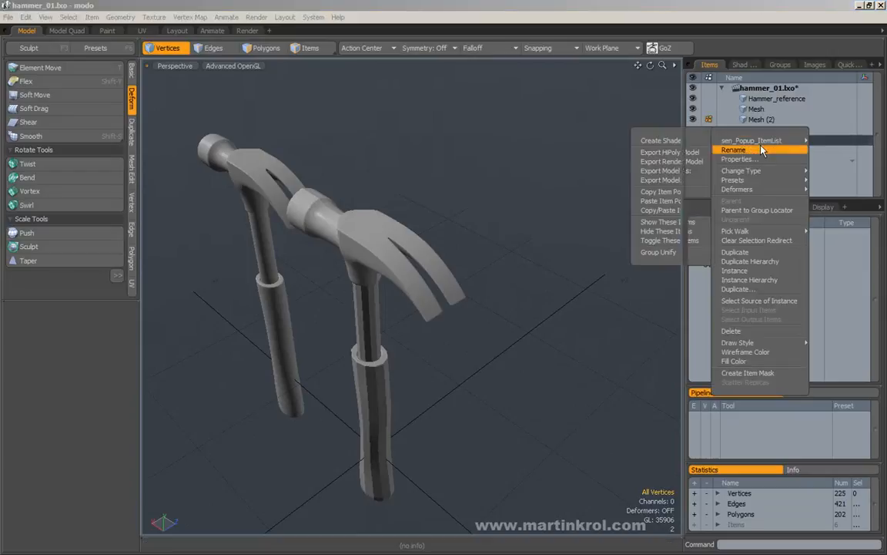
{"action": "mouse_move", "coordinate": [747, 176]}
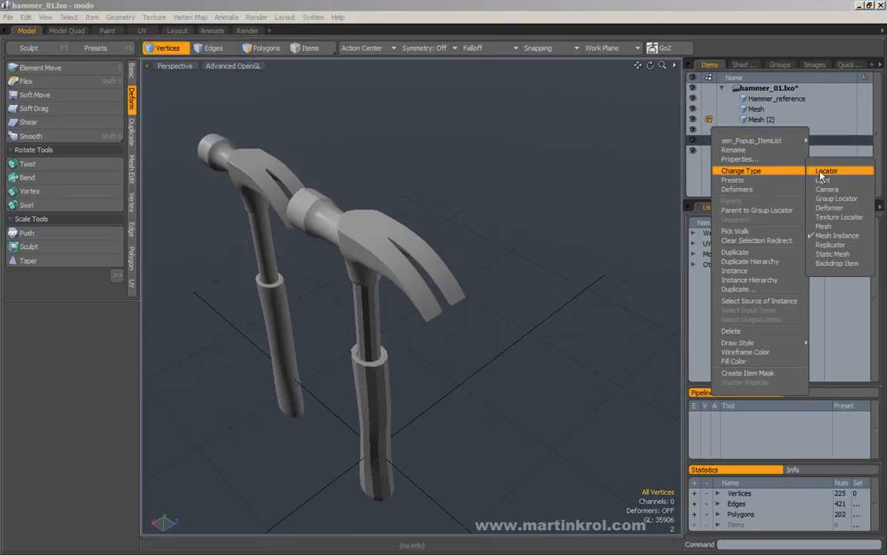
{"action": "left_click", "coordinate": [824, 226]}
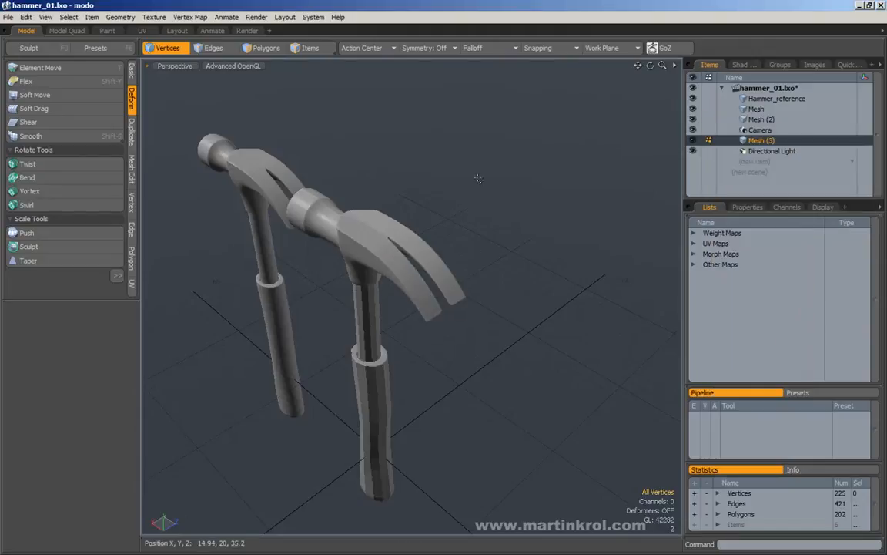
{"action": "left_click_drag", "start_coordinate": [513, 204], "coordinate": [384, 239], "text": "alt"}
{"action": "key", "text": "3"}
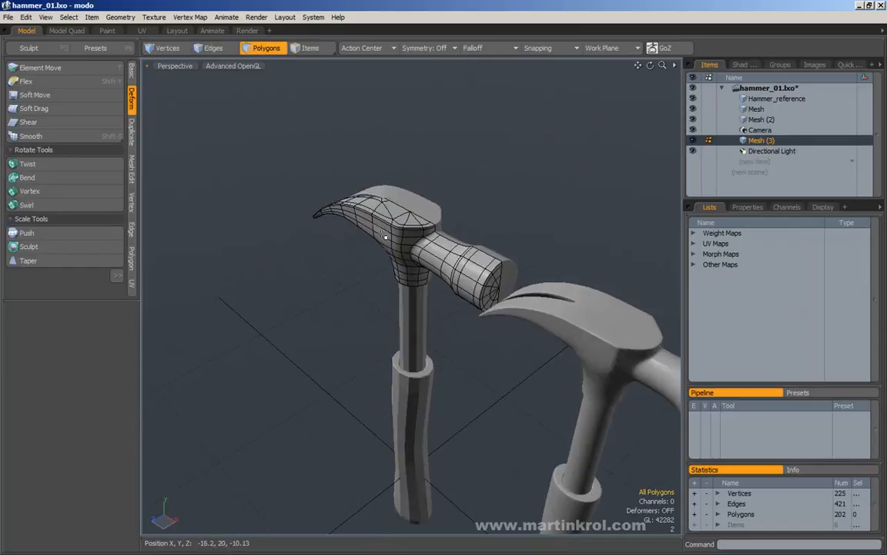
{"action": "key", "text": "w"}
{"action": "left_click_drag", "start_coordinate": [456, 230], "coordinate": [394, 219]}
{"action": "key", "text": "ctrl+z"}
{"action": "key", "text": "q"}
Select all 202 polygons of Mesh (3), cut them and paste them into Mesh (2).
{"action": "left_click", "coordinate": [551, 219]}
{"action": "left_click_drag", "start_coordinate": [551, 219], "coordinate": [524, 188], "text": "alt"}
{"action": "right_click_drag", "start_coordinate": [331, 102], "coordinate": [568, 343]}
{"action": "left_click_drag", "start_coordinate": [556, 332], "coordinate": [451, 260], "text": "alt"}
{"action": "right_click_drag", "start_coordinate": [179, 132], "coordinate": [493, 312]}
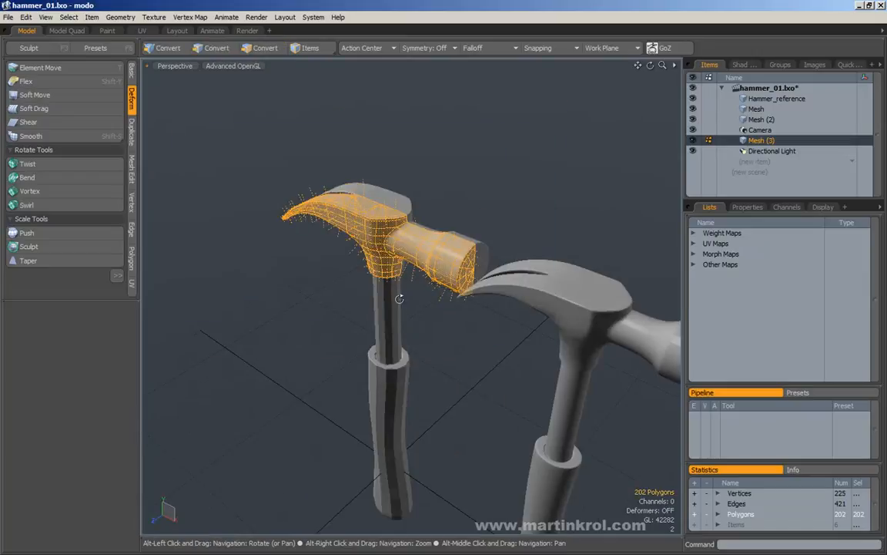
{"action": "left_click_drag", "start_coordinate": [398, 301], "coordinate": [458, 298], "text": "alt"}
{"action": "key", "text": "Delete"}
{"action": "left_click_drag", "start_coordinate": [285, 262], "coordinate": [501, 262], "text": "alt"}
{"action": "right_click_drag", "start_coordinate": [548, 151], "coordinate": [516, 168]}
{"action": "mouse_move", "coordinate": [568, 190]}
{"action": "left_mouse_down", "text": "alt"}
{"action": "mouse_move", "coordinate": [592, 177]}
{"action": "mouse_move", "coordinate": [576, 174]}
{"action": "left_mouse_up", "text": "alt"}
{"action": "left_click", "coordinate": [761, 121]}
{"action": "key", "text": "ctrl+v"}
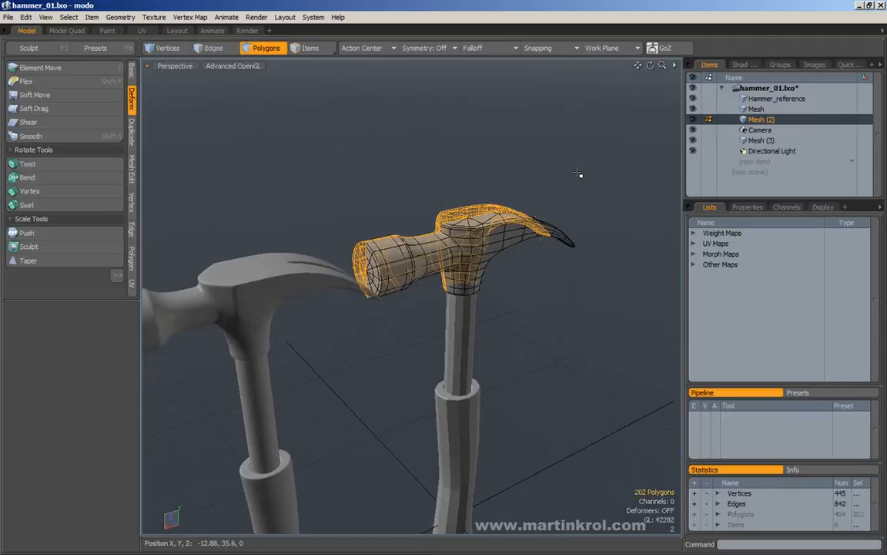
Select the 202 connected polygons of the pasted head half and flip their normals.
{"action": "left_click", "coordinate": [534, 160]}
{"action": "left_click_drag", "start_coordinate": [527, 173], "coordinate": [576, 184], "text": "alt"}
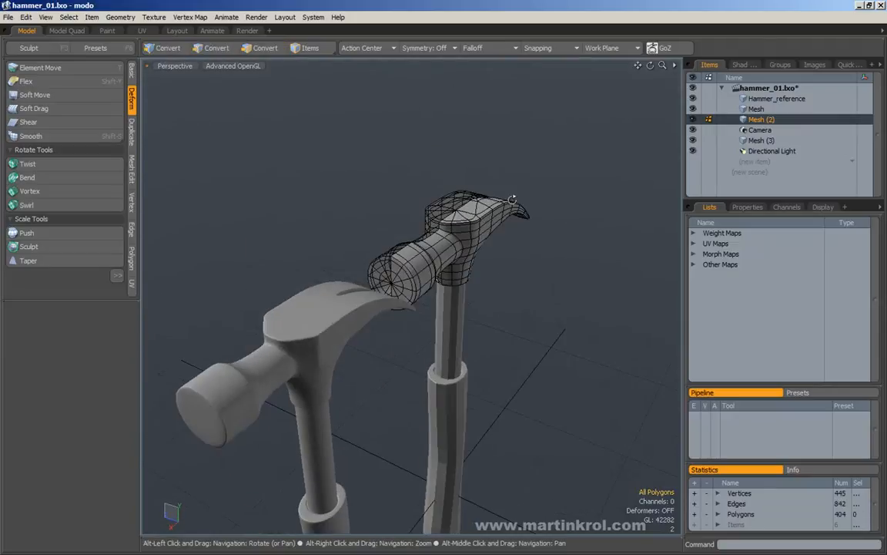
{"action": "double_click", "coordinate": [382, 284]}
{"action": "left_click", "coordinate": [318, 220]}
{"action": "left_click_drag", "start_coordinate": [315, 223], "coordinate": [288, 257], "text": "alt"}
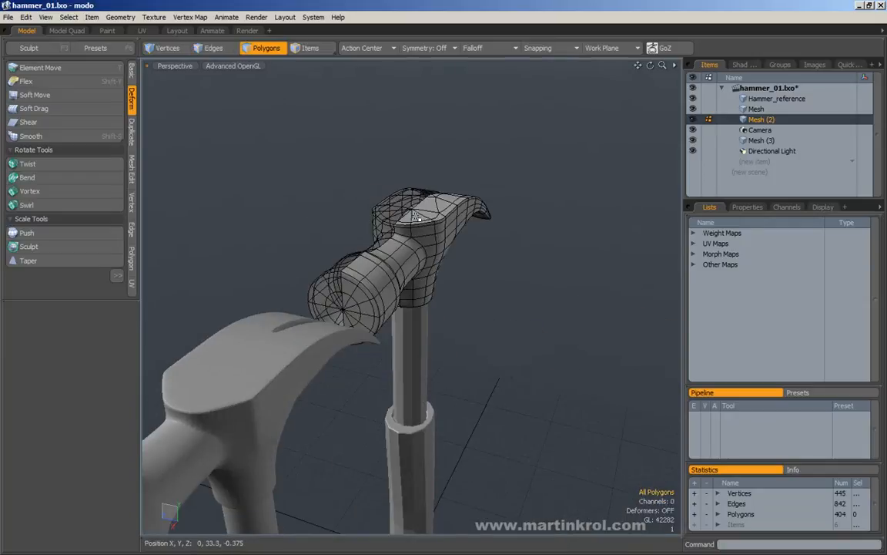
{"action": "left_click_drag", "start_coordinate": [446, 212], "coordinate": [403, 212], "text": "alt"}
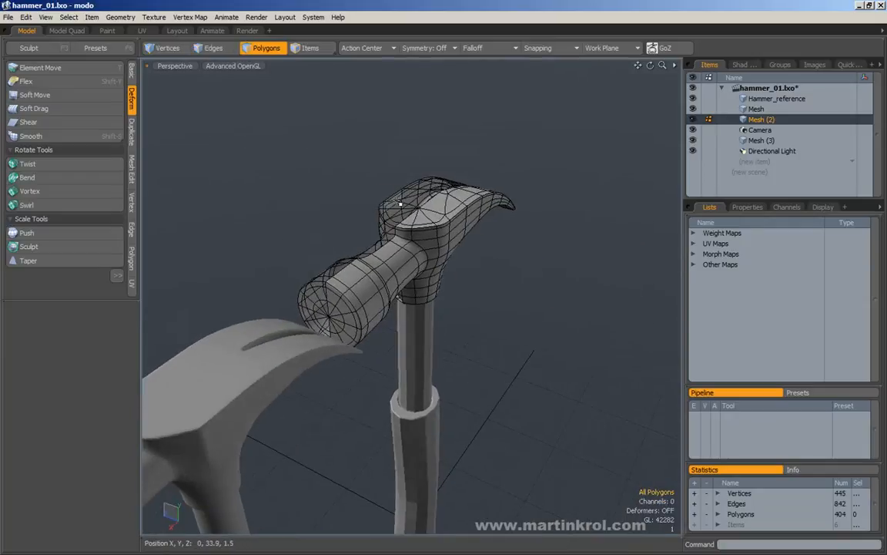
{"action": "double_click", "coordinate": [400, 204]}
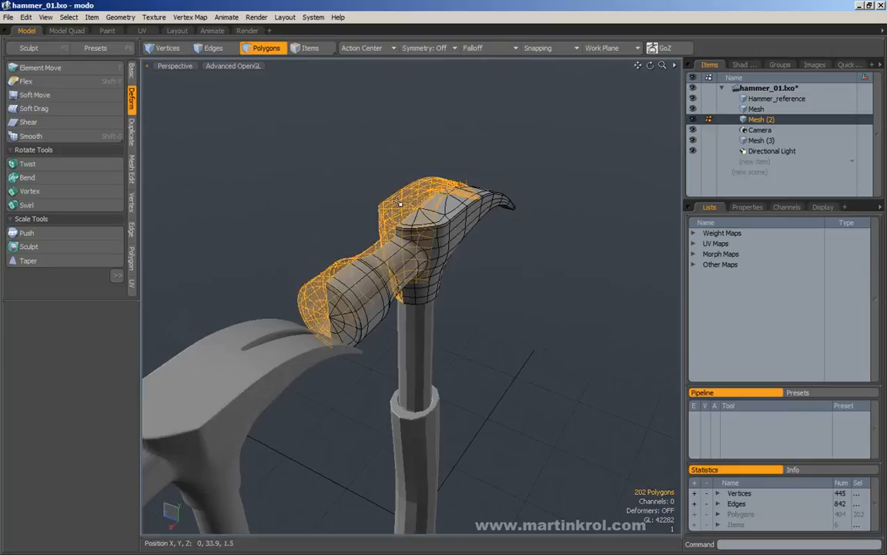
{"action": "key", "text": "f"}
{"action": "left_click", "coordinate": [321, 174]}
{"action": "left_click_drag", "start_coordinate": [312, 184], "coordinate": [471, 198], "text": "alt"}
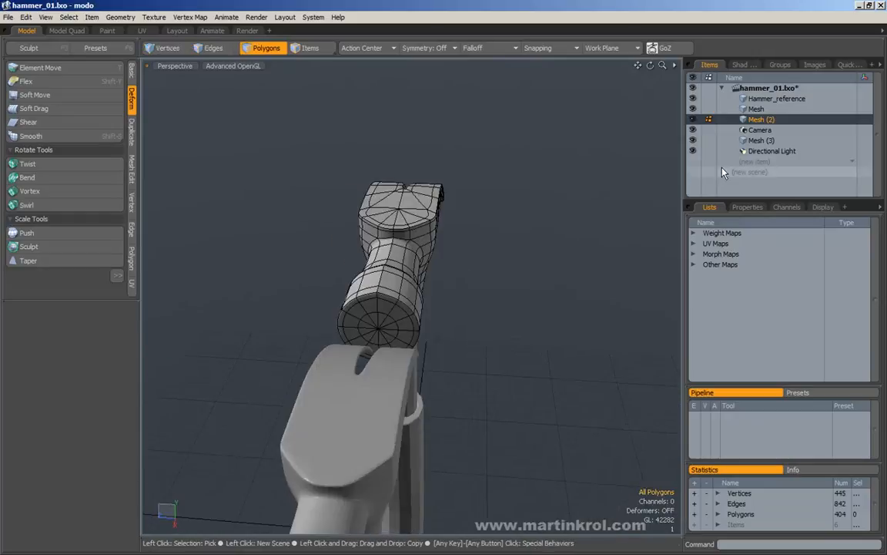
Select the leftover vertices in Mesh (3) and delete them.
{"action": "left_click", "coordinate": [758, 139]}
{"action": "left_click_drag", "start_coordinate": [654, 158], "coordinate": [362, 168], "text": "alt"}
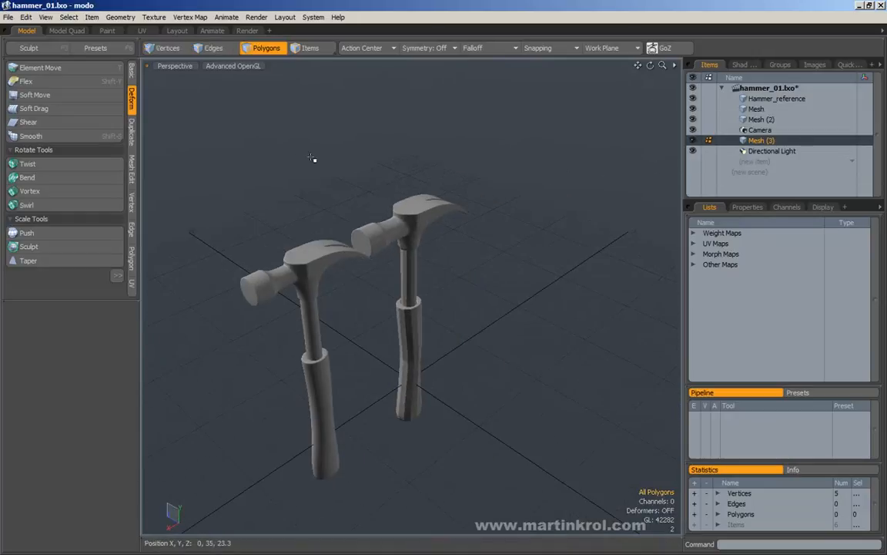
{"action": "left_click", "coordinate": [162, 46]}
{"action": "right_click_drag", "start_coordinate": [257, 101], "coordinate": [525, 356]}
{"action": "right_click_drag", "start_coordinate": [357, 226], "coordinate": [386, 222], "text": "alt"}
{"action": "left_click_drag", "start_coordinate": [387, 222], "coordinate": [497, 273], "text": "alt"}
{"action": "key", "text": "Delete"}
Turn off smoothing on Mesh (2) and select all 404 polygons of the hammer head.
{"action": "left_click", "coordinate": [770, 120]}
{"action": "left_click_drag", "start_coordinate": [539, 231], "coordinate": [351, 303], "text": "alt"}
{"action": "key", "text": "1"}
{"action": "key", "text": "1"}
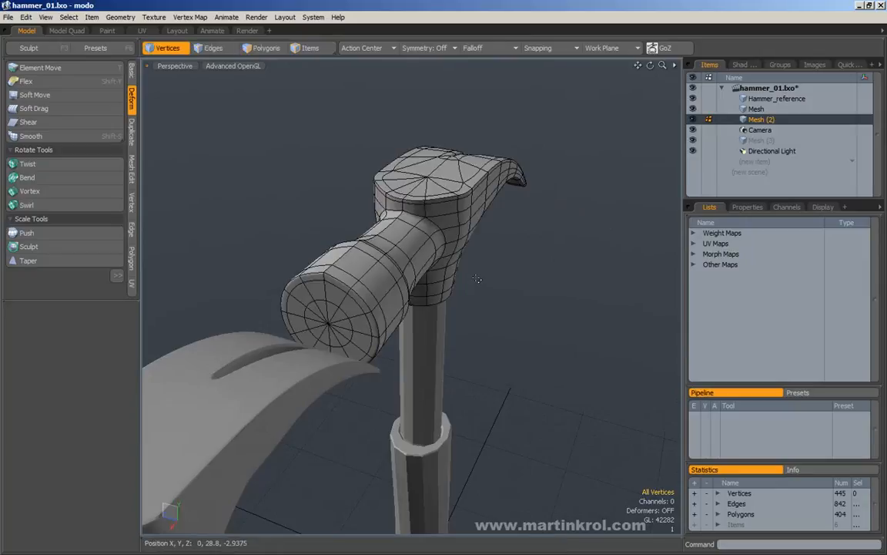
{"action": "key", "text": "Tab"}
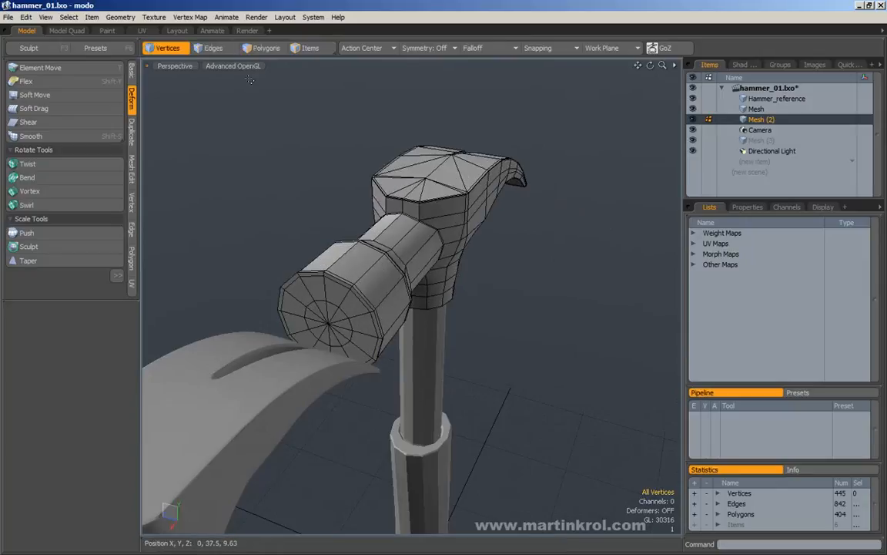
{"action": "scroll", "coordinate": [463, 130], "scroll_direction": "down", "scroll_amount": 3}
{"action": "left_click_drag", "start_coordinate": [464, 166], "coordinate": [370, 204], "text": "alt"}
{"action": "key", "text": "3"}
{"action": "right_click_drag", "start_coordinate": [223, 108], "coordinate": [636, 363]}
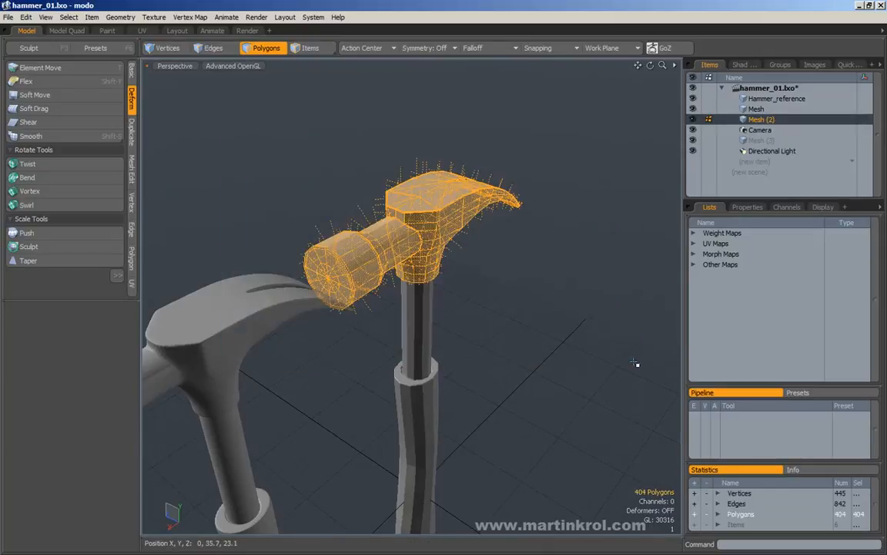
{"action": "left_click_drag", "start_coordinate": [539, 301], "coordinate": [472, 282], "text": "alt"}
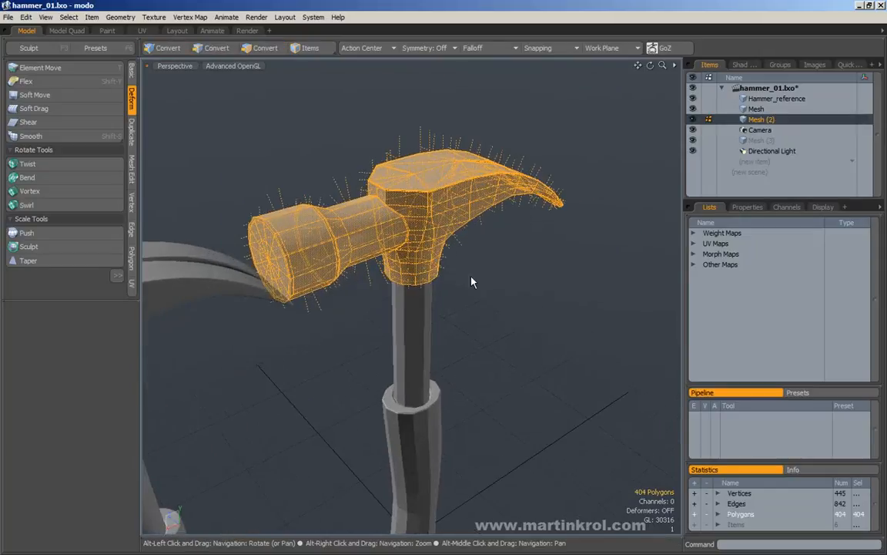
Merge the coincident vertices along the head's centre seam with the Merge Tool at distance 0, and clear the selection.
{"action": "left_click", "coordinate": [131, 202]}
{"action": "left_click_drag", "start_coordinate": [293, 188], "coordinate": [106, 163], "text": "alt"}
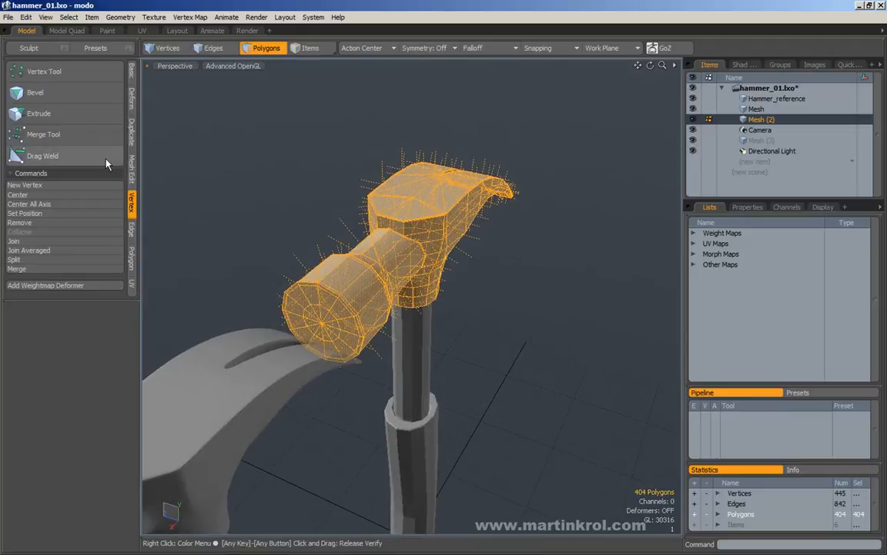
{"action": "left_click", "coordinate": [70, 135]}
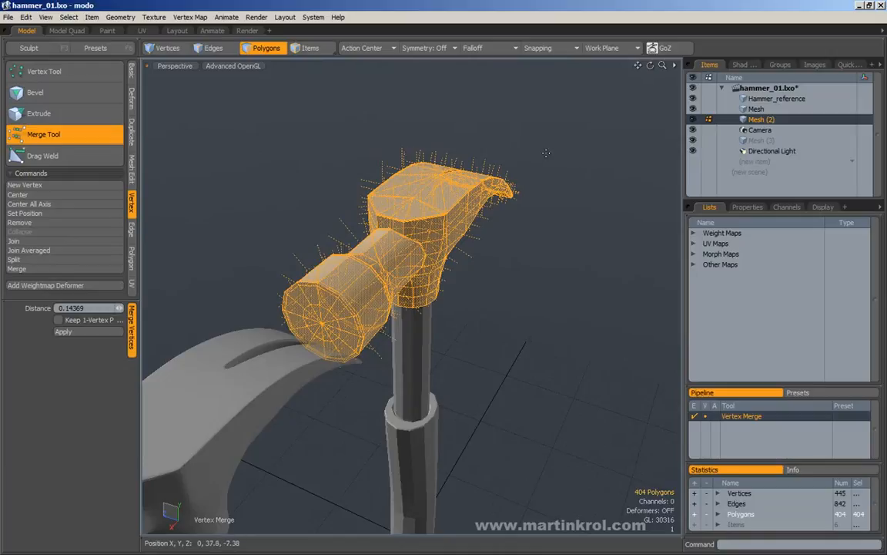
{"action": "left_click_drag", "start_coordinate": [546, 153], "coordinate": [547, 153]}
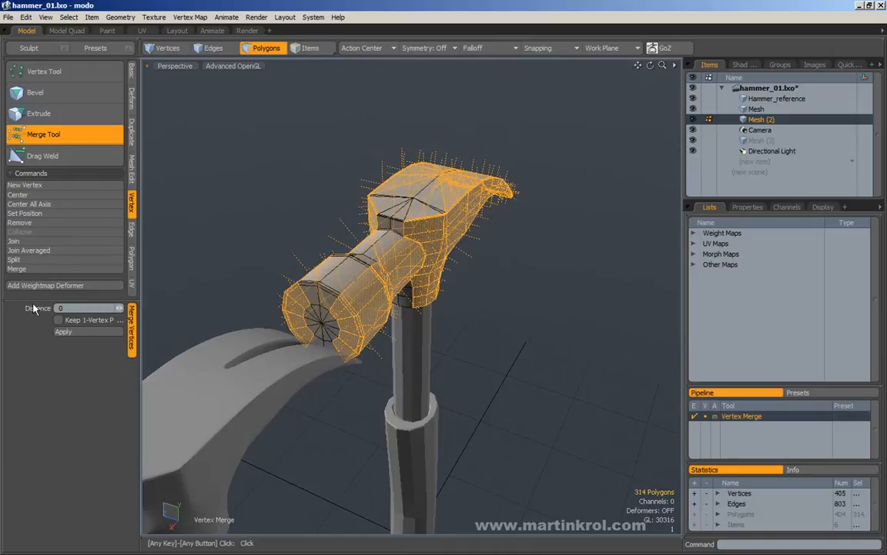
{"action": "left_click_drag", "start_coordinate": [440, 235], "coordinate": [420, 198], "text": "alt"}
{"action": "left_click_drag", "start_coordinate": [362, 185], "coordinate": [359, 169], "text": "alt"}
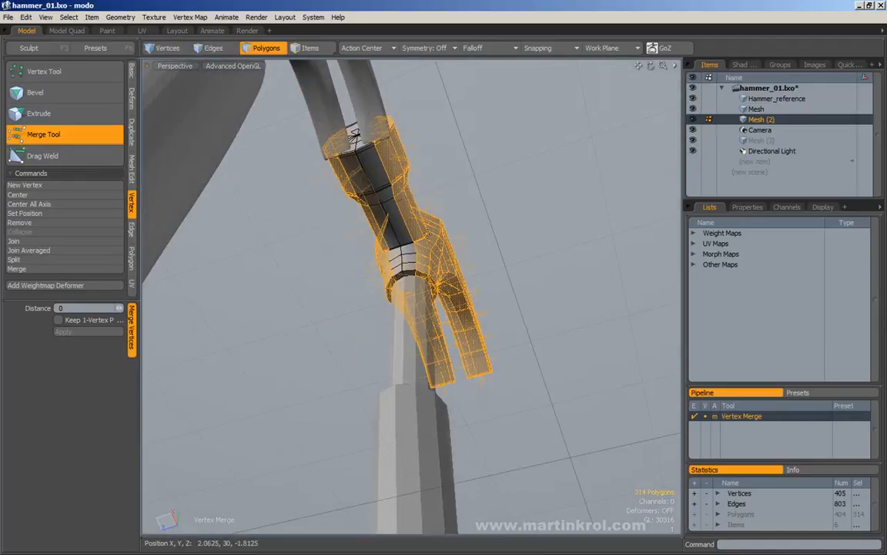
{"action": "left_click_drag", "start_coordinate": [417, 284], "coordinate": [478, 349], "text": "alt"}
{"action": "left_click_drag", "start_coordinate": [519, 315], "coordinate": [478, 300], "text": "alt"}
{"action": "key", "text": "space"}
{"action": "left_click", "coordinate": [533, 317]}
Cut all the hammer head's polygons out of Mesh (2) and paste them into the handle's Mesh item.
{"action": "left_click_drag", "start_coordinate": [358, 271], "coordinate": [499, 243], "text": "alt"}
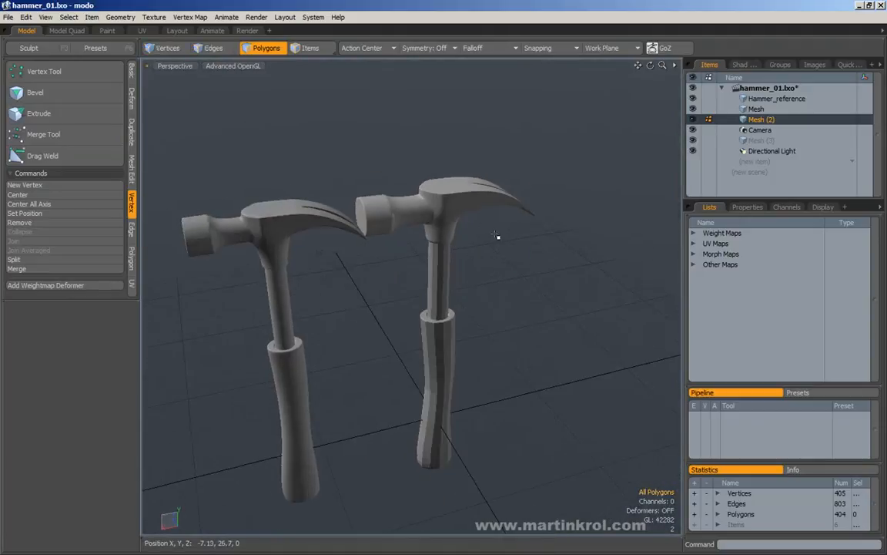
{"action": "double_click", "coordinate": [457, 209]}
{"action": "middle_click_drag", "start_coordinate": [291, 113], "coordinate": [683, 318]}
{"action": "left_click_drag", "start_coordinate": [641, 304], "coordinate": [572, 279], "text": "alt"}
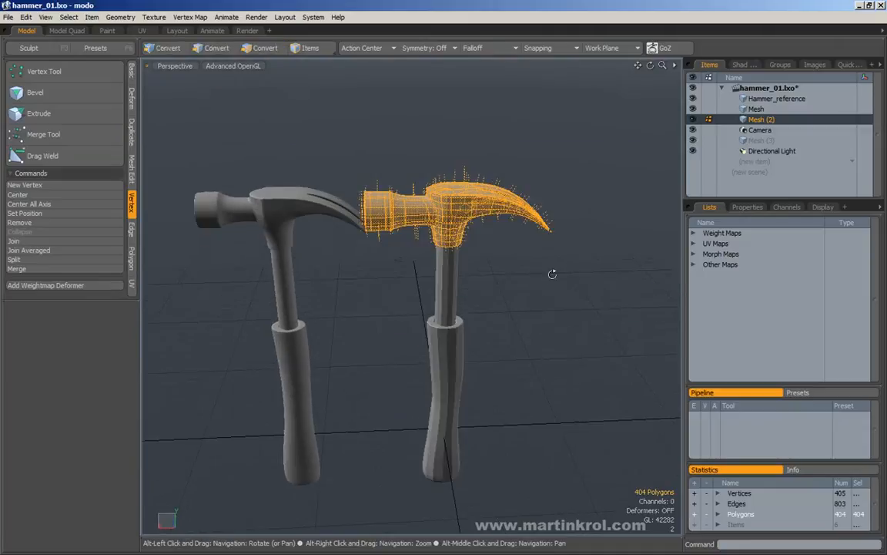
{"action": "key", "text": "ctrl+x"}
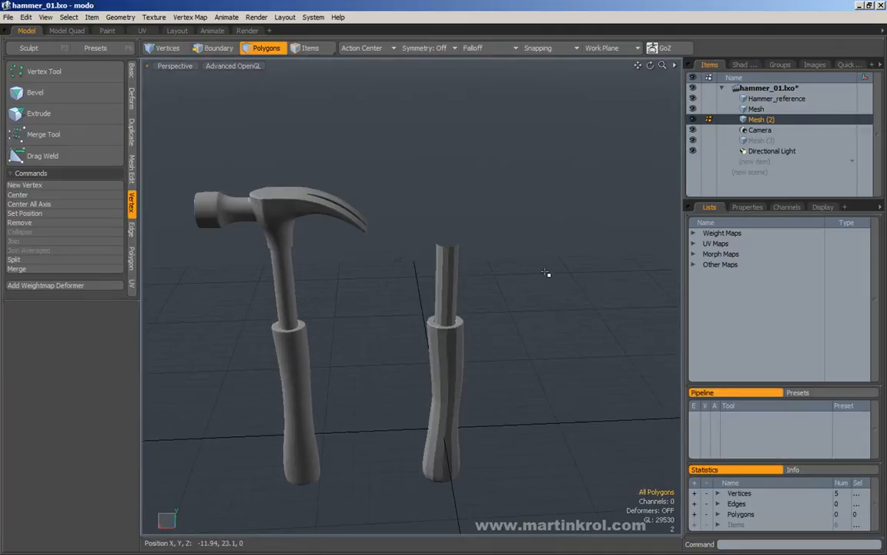
{"action": "left_click", "coordinate": [757, 110]}
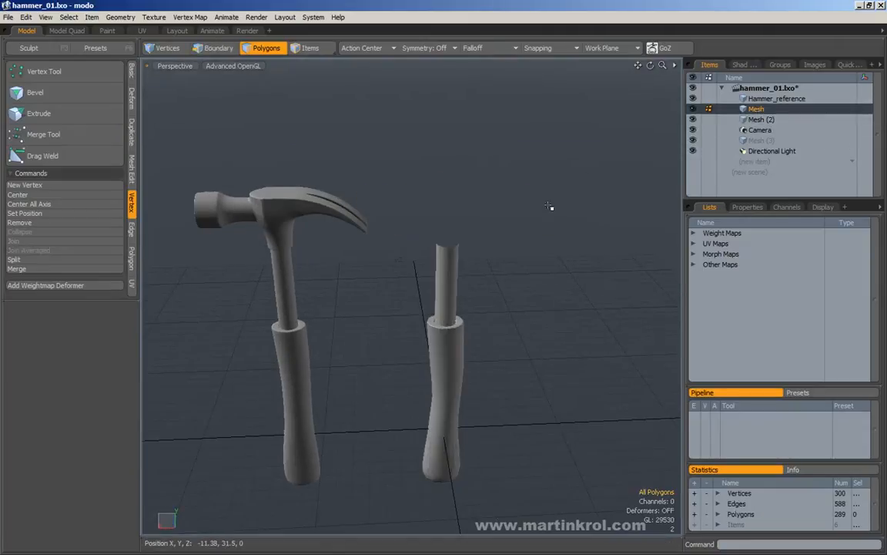
{"action": "key", "text": "ctrl+v"}
{"action": "left_click_drag", "start_coordinate": [558, 292], "coordinate": [561, 296]}
Turn off smoothing on the combined head and handle mesh.
{"action": "left_click_drag", "start_coordinate": [561, 297], "coordinate": [319, 259], "text": "alt"}
{"action": "double_click", "coordinate": [438, 264]}
{"action": "left_click", "coordinate": [519, 237]}
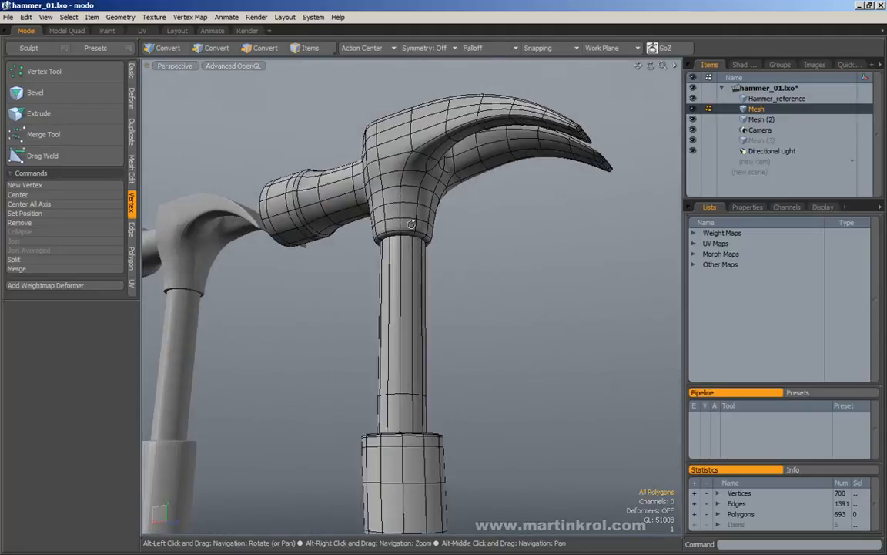
{"action": "key", "text": "Tab"}
{"action": "left_click_drag", "start_coordinate": [411, 225], "coordinate": [552, 262], "text": "ctrl+alt"}
{"action": "left_click_drag", "start_coordinate": [595, 266], "coordinate": [622, 291]}
{"action": "left_click_drag", "start_coordinate": [495, 174], "coordinate": [445, 188], "text": "alt"}
Select the ring of vertical edges on the collar at the head's base and loop slice it at 20%.
{"action": "key", "text": "2"}
{"action": "key", "text": "alt+l"}
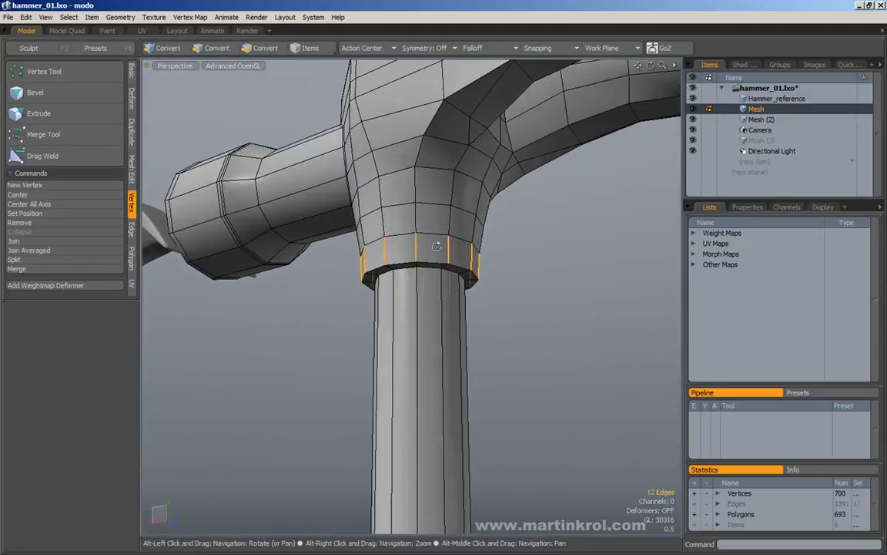
{"action": "key", "text": "alt+c"}
{"action": "left_click", "coordinate": [439, 248]}
{"action": "left_click_drag", "start_coordinate": [439, 248], "coordinate": [501, 248], "text": "alt"}
{"action": "left_click_drag", "start_coordinate": [501, 248], "coordinate": [507, 248]}
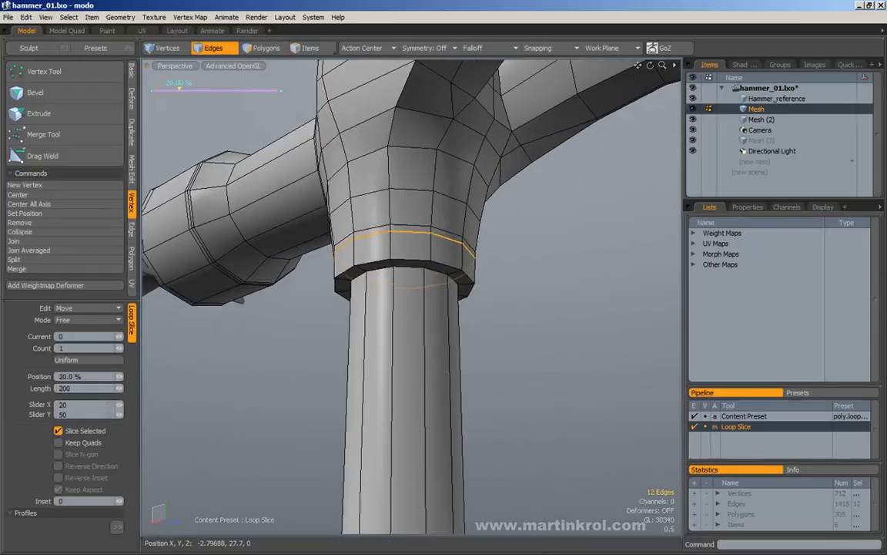
{"action": "key", "text": "space"}
Add another loop slice around the head's collar, close to its lower rim.
{"action": "left_click_drag", "start_coordinate": [438, 263], "coordinate": [396, 256], "text": "alt"}
{"action": "left_click", "coordinate": [353, 266]}
{"action": "key", "text": "alt+l"}
{"action": "key", "text": "alt+c"}
{"action": "key", "text": "space"}
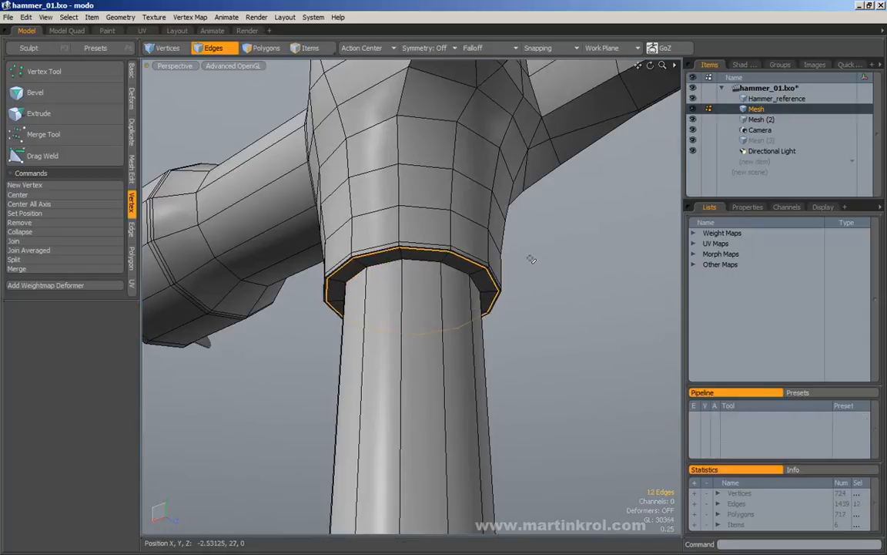
Select the edge ring on the collar's underside and loop slice it at 14%, close to the outer rim.
{"action": "left_click", "coordinate": [520, 257]}
{"action": "left_click_drag", "start_coordinate": [522, 259], "coordinate": [547, 276], "text": "alt"}
{"action": "left_click_drag", "start_coordinate": [381, 287], "coordinate": [386, 252], "text": "alt"}
{"action": "left_click", "coordinate": [364, 255]}
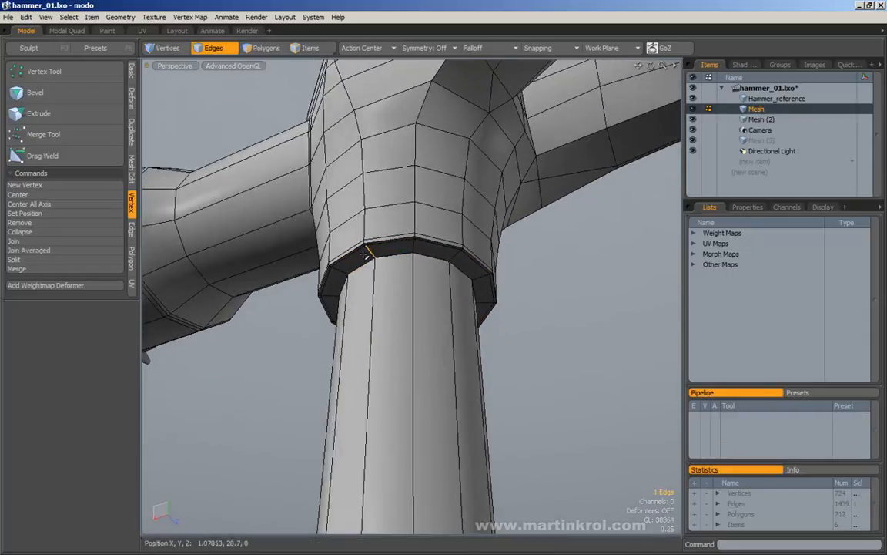
{"action": "double_click", "coordinate": [364, 253]}
{"action": "key", "text": "alt+c"}
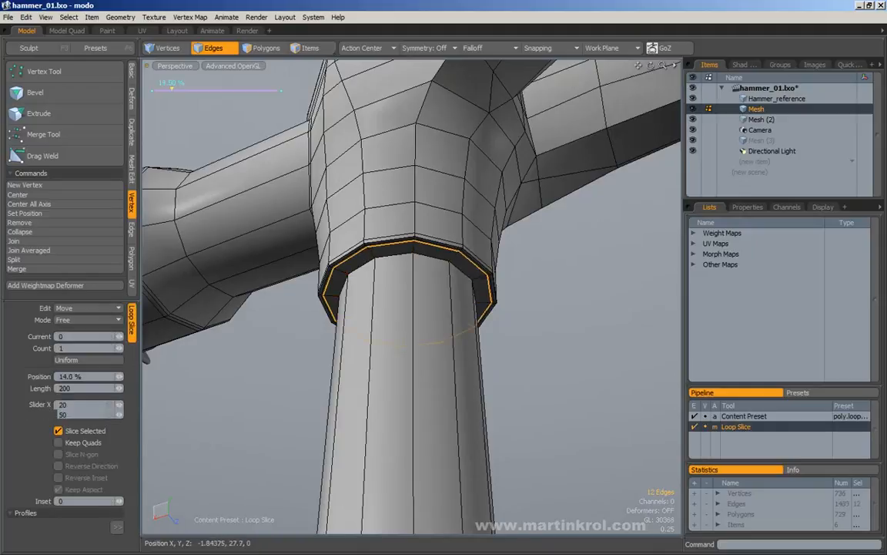
{"action": "key", "text": "space"}
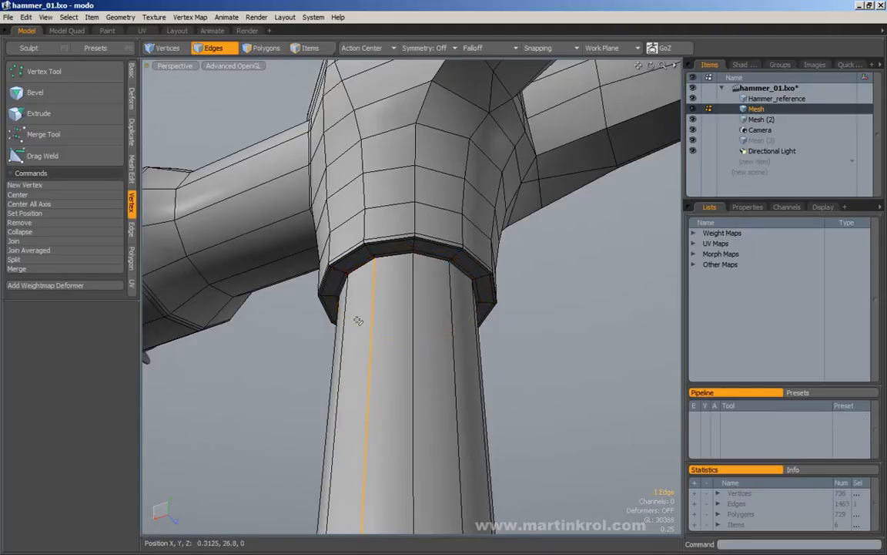
Loop slice the handle shaft at 2.5%, just below the head's collar, and clear the selection.
{"action": "key", "text": "alt+l"}
{"action": "key", "text": "alt+c"}
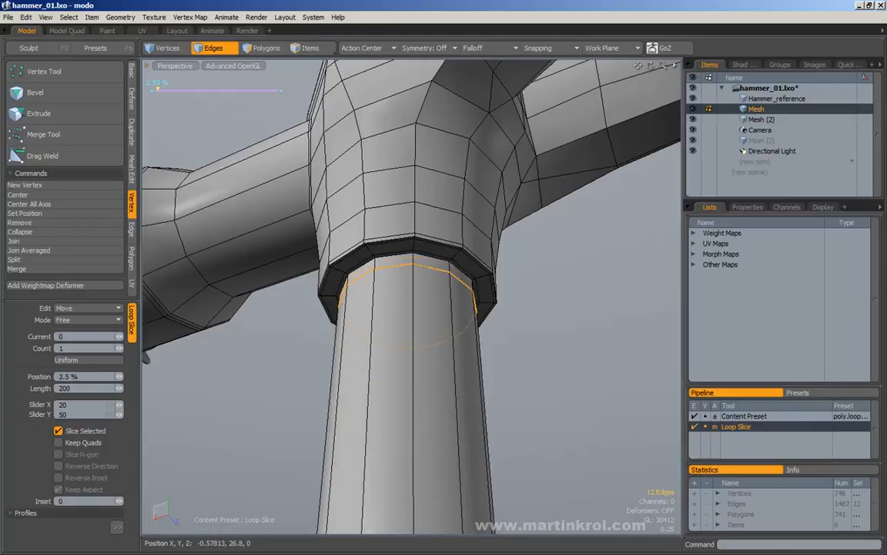
{"action": "key", "text": "space"}
{"action": "left_click", "coordinate": [584, 299]}
Check the sliced collar junction and turn smoothing back on for the combined hammer mesh.
{"action": "scroll", "coordinate": [553, 317], "scroll_direction": "down", "scroll_amount": 3, "text": "alt"}
{"action": "scroll", "coordinate": [527, 283], "scroll_direction": "up", "scroll_amount": 4, "text": "alt"}
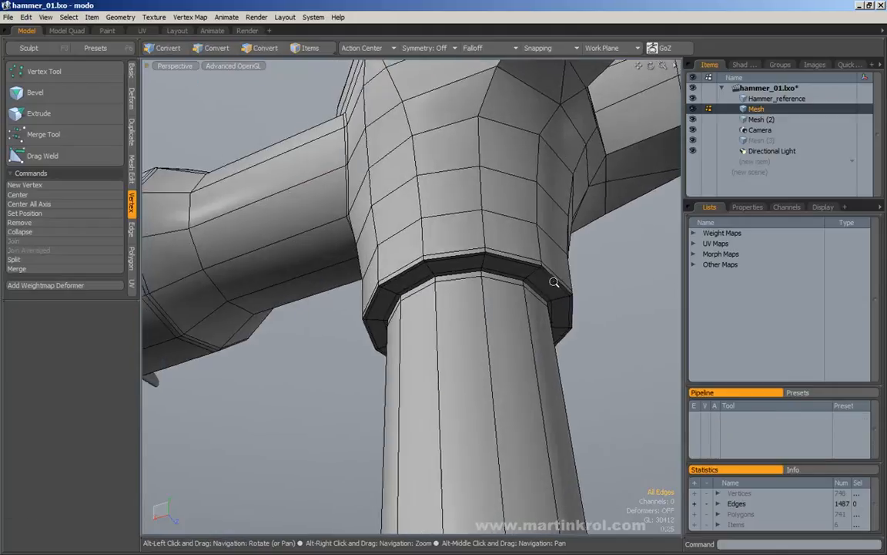
{"action": "scroll", "coordinate": [464, 282], "scroll_direction": "down", "scroll_amount": 5, "text": "alt"}
{"action": "left_click_drag", "start_coordinate": [465, 306], "coordinate": [534, 313], "text": "alt"}
{"action": "key", "text": "Tab"}
{"action": "left_click_drag", "start_coordinate": [554, 363], "coordinate": [587, 351], "text": "alt"}
{"action": "scroll", "coordinate": [587, 351], "scroll_direction": "down", "scroll_amount": 5, "text": "alt"}
{"action": "left_click_drag", "start_coordinate": [499, 345], "coordinate": [469, 256], "text": "alt"}
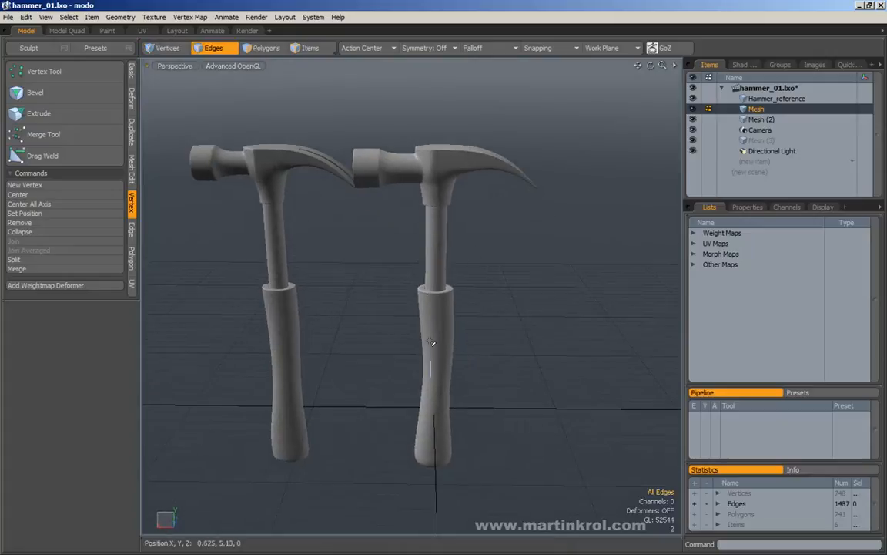
Compare the completed hammer with the reference hammer from several angles.
{"action": "left_click_drag", "start_coordinate": [371, 155], "coordinate": [446, 199], "text": "alt"}
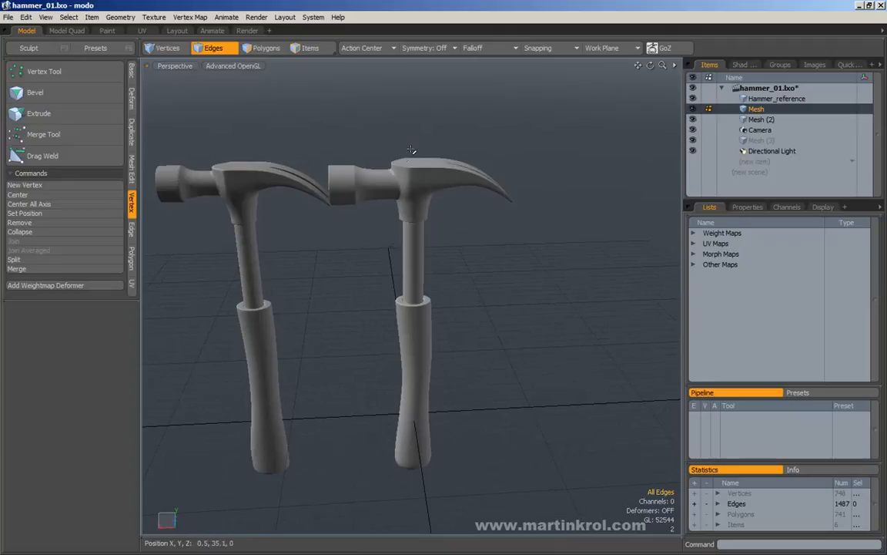
{"action": "left_click_drag", "start_coordinate": [510, 196], "coordinate": [485, 242], "text": "alt"}
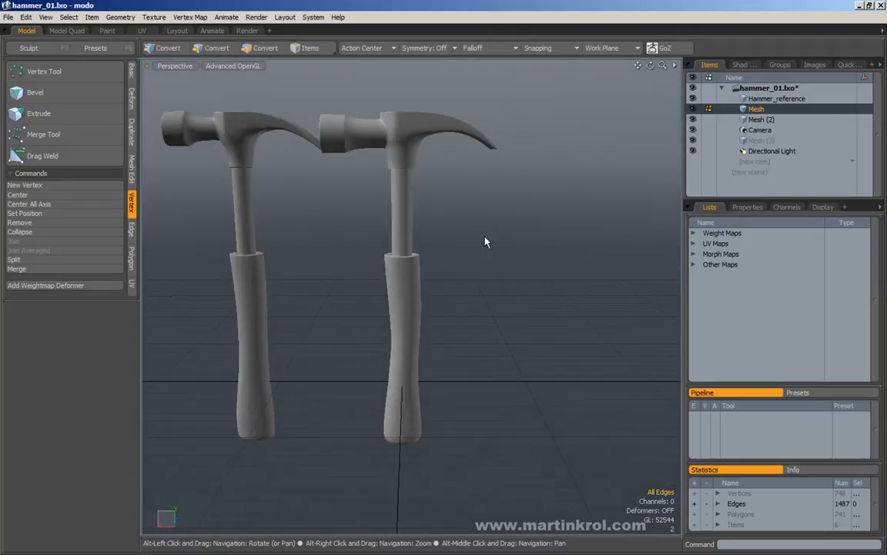
{"action": "left_click", "coordinate": [486, 48]}
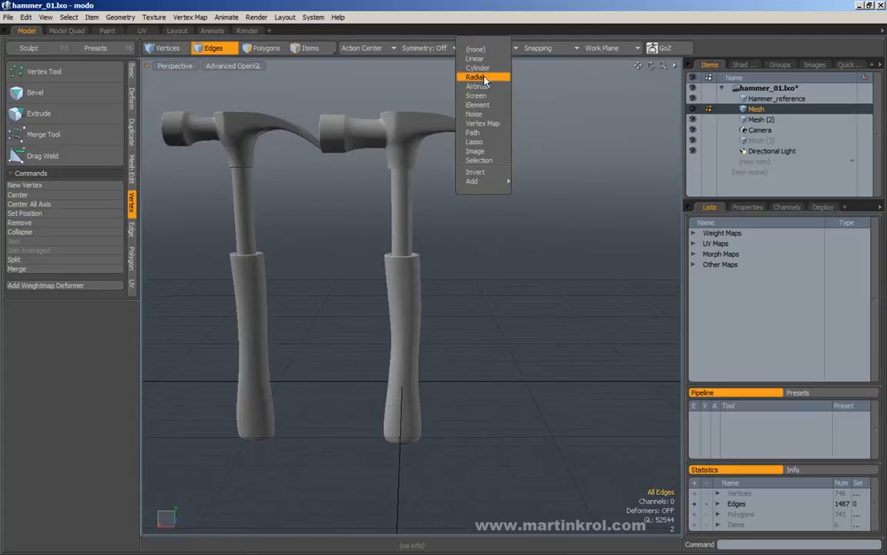
{"action": "left_click_drag", "start_coordinate": [466, 174], "coordinate": [442, 292], "text": "alt"}
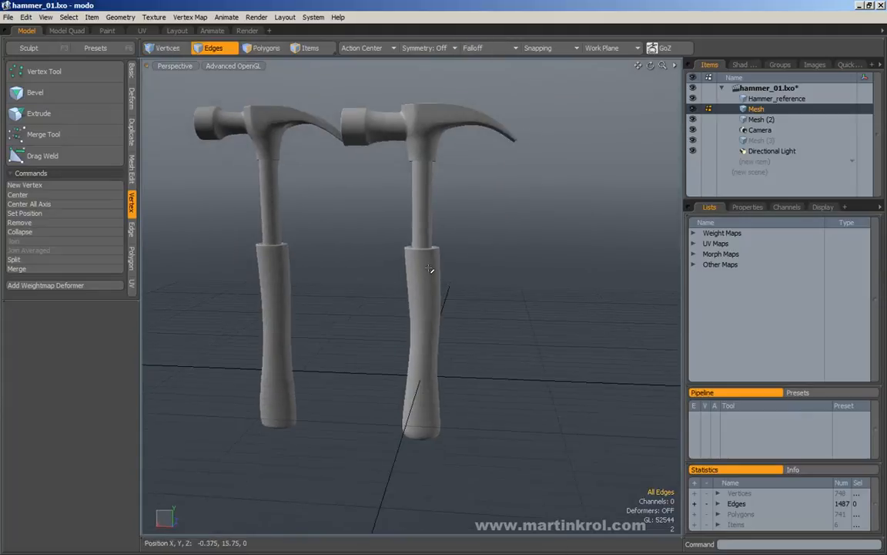
{"action": "left_click_drag", "start_coordinate": [441, 351], "coordinate": [437, 360], "text": "alt"}
{"action": "left_click_drag", "start_coordinate": [362, 294], "coordinate": [429, 272], "text": "alt"}
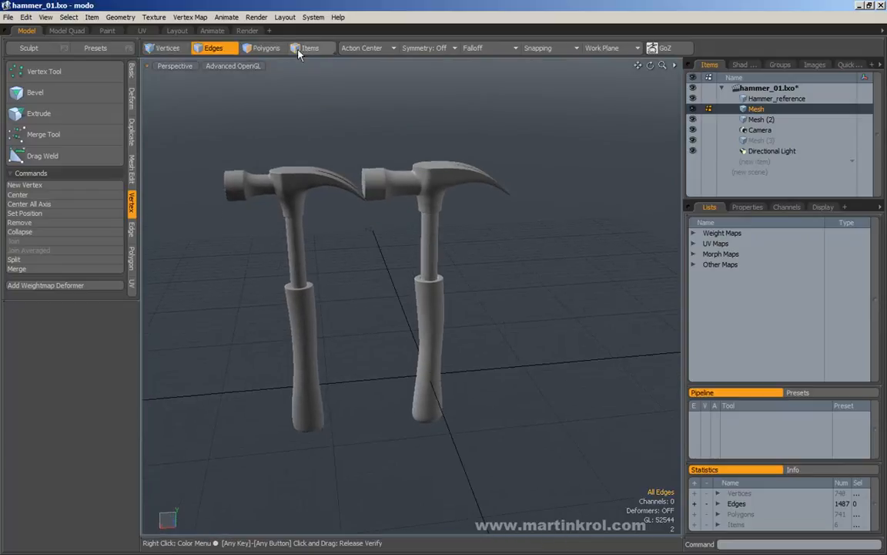
{"action": "key", "text": "3"}
{"action": "double_click", "coordinate": [419, 214]}
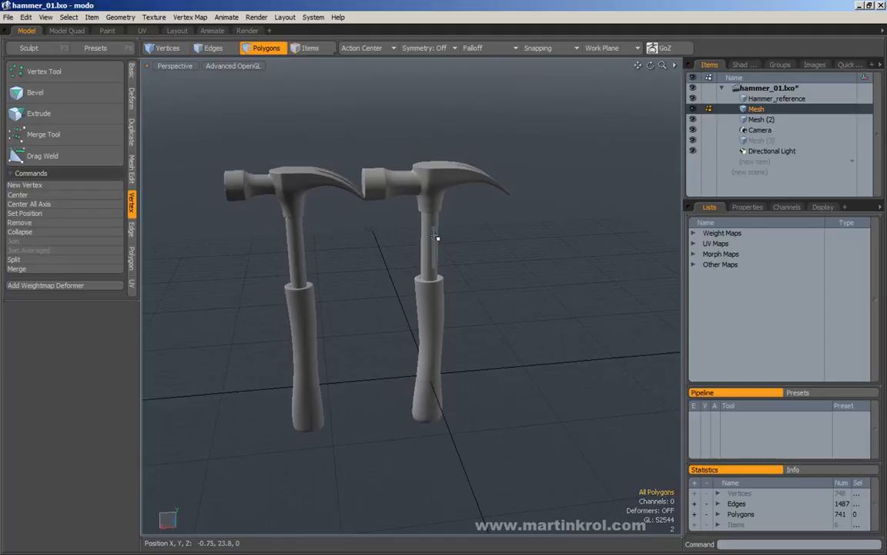
{"action": "left_click_drag", "start_coordinate": [437, 238], "coordinate": [372, 228], "text": "alt"}
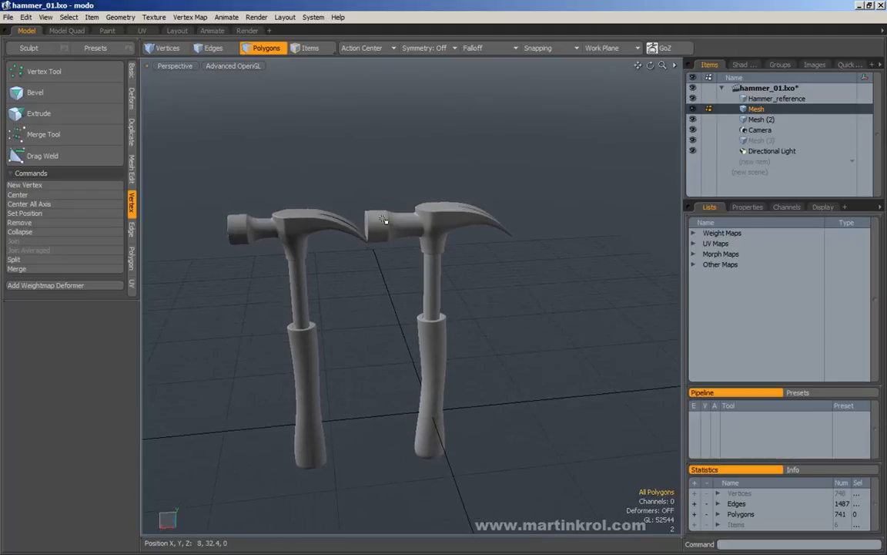